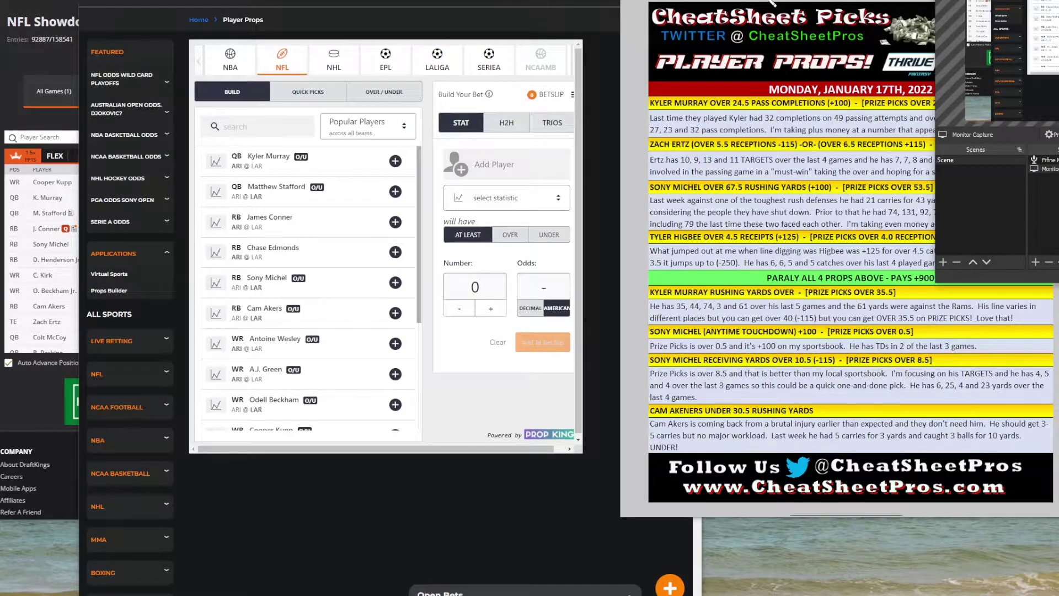
Step: Hide the OBS window so the full CheatSheet Picks sheet is visible beside the builder
key("alt+Tab")
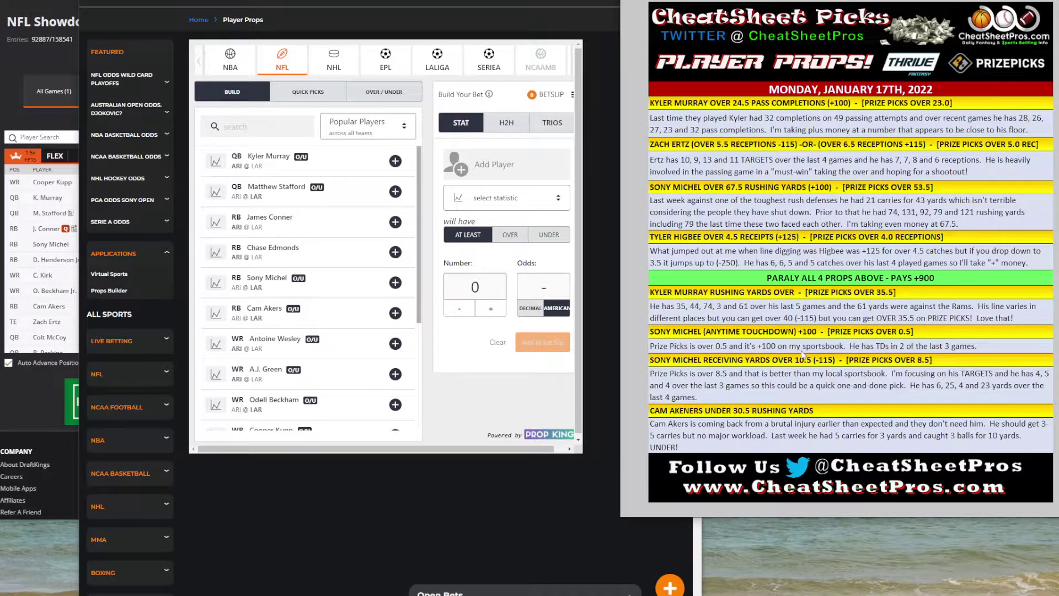
Step: Add Kyler Murray and set his prop stat to Pass Completions, 25 at +100
left_click(265, 126)
left_click(395, 161)
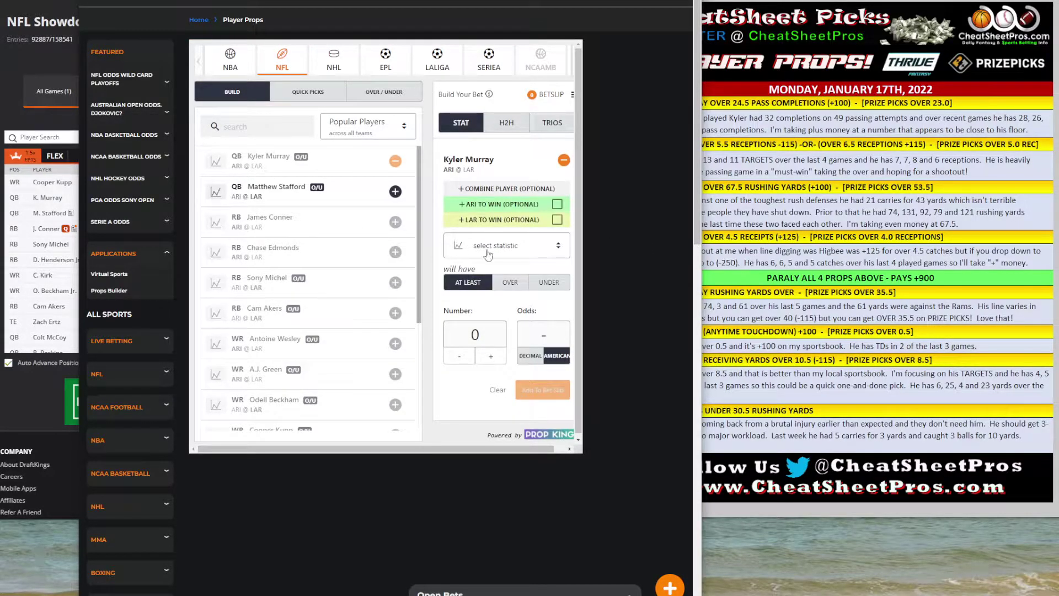
left_click(485, 247)
left_click(494, 266)
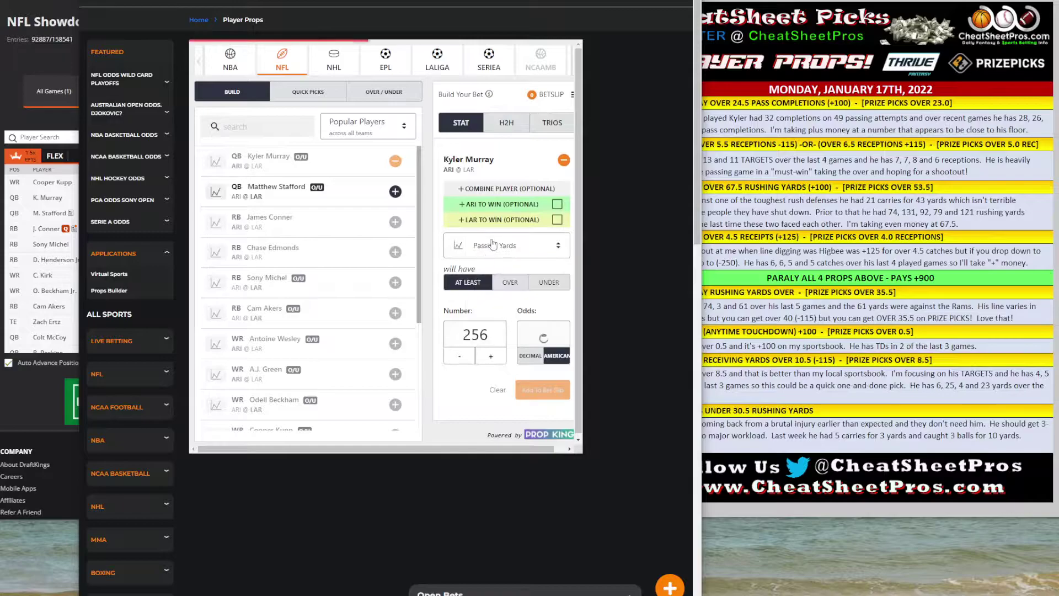
left_click(493, 250)
left_click(499, 277)
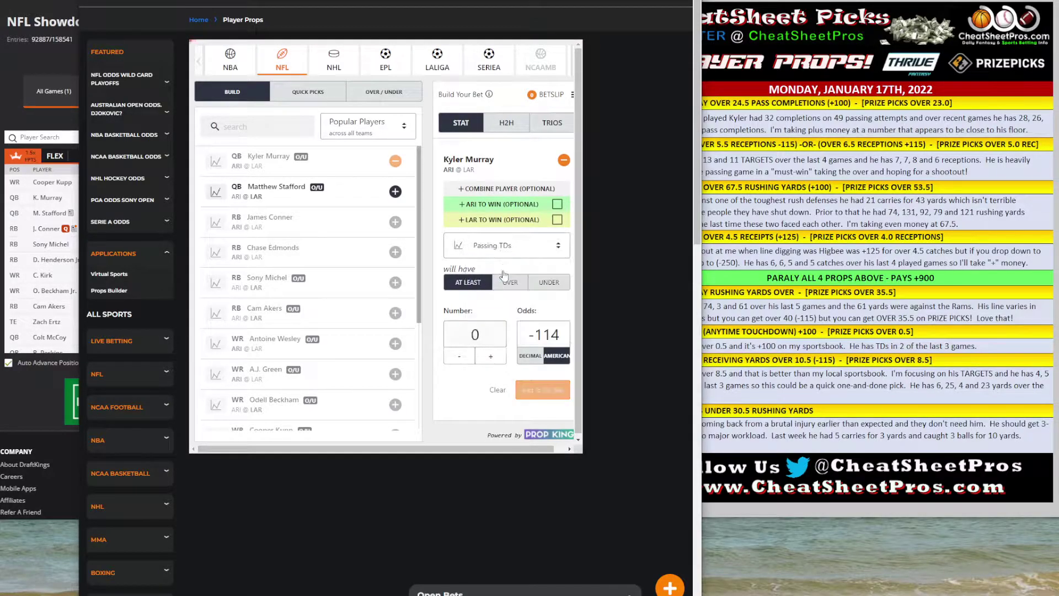
left_click(496, 251)
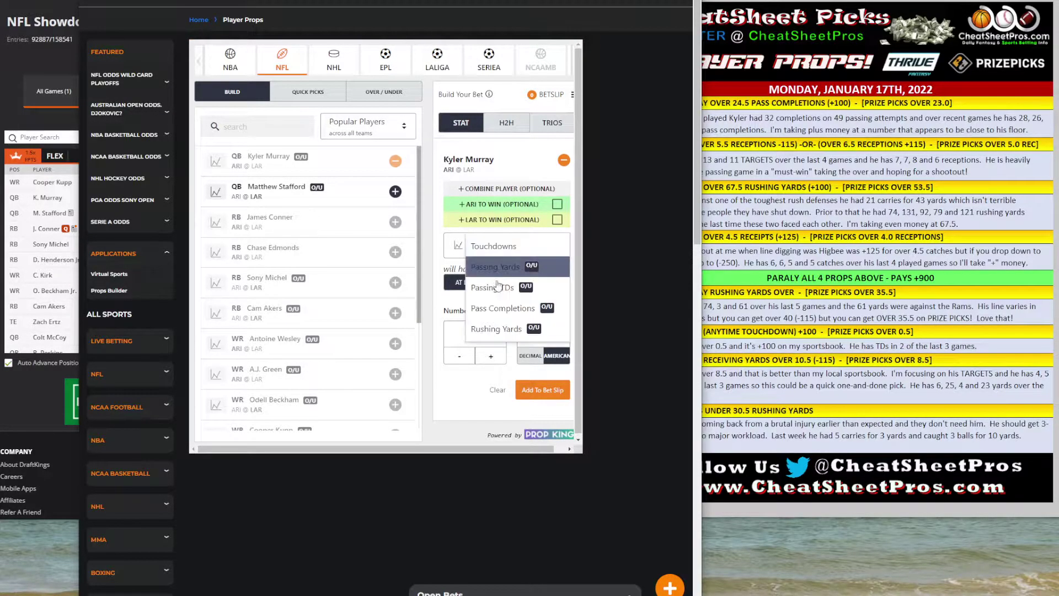
left_click(500, 309)
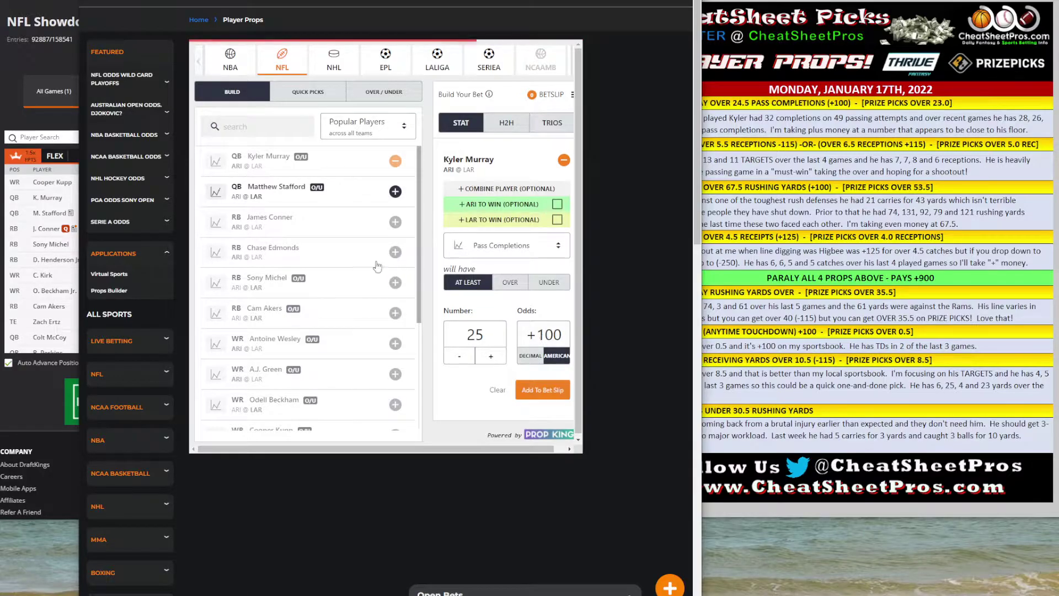
Step: Open Kyler Murray's DraftKings player card on his game log
left_click(49, 137)
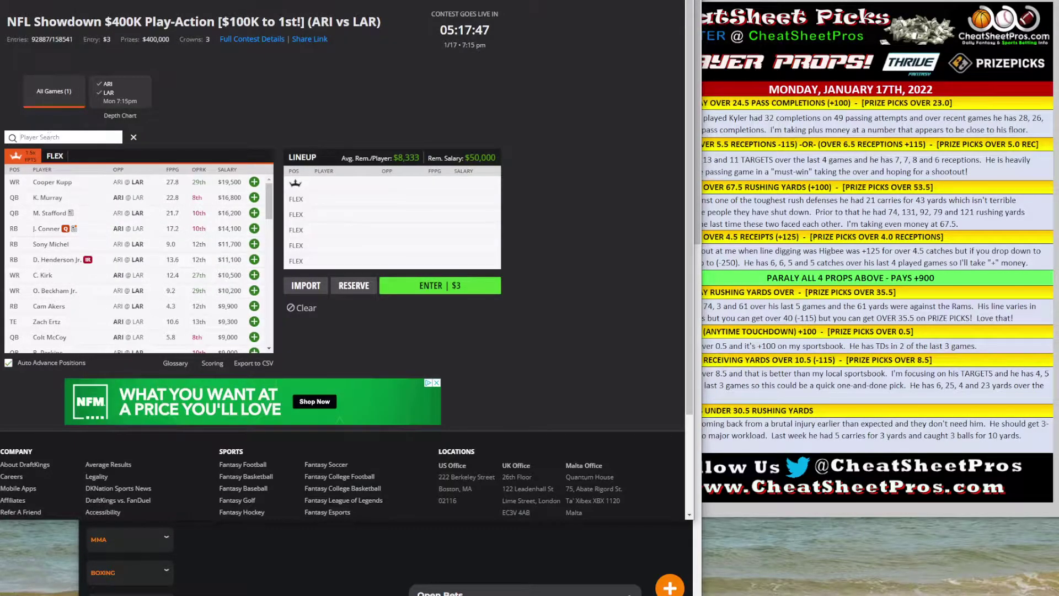
left_click(47, 198)
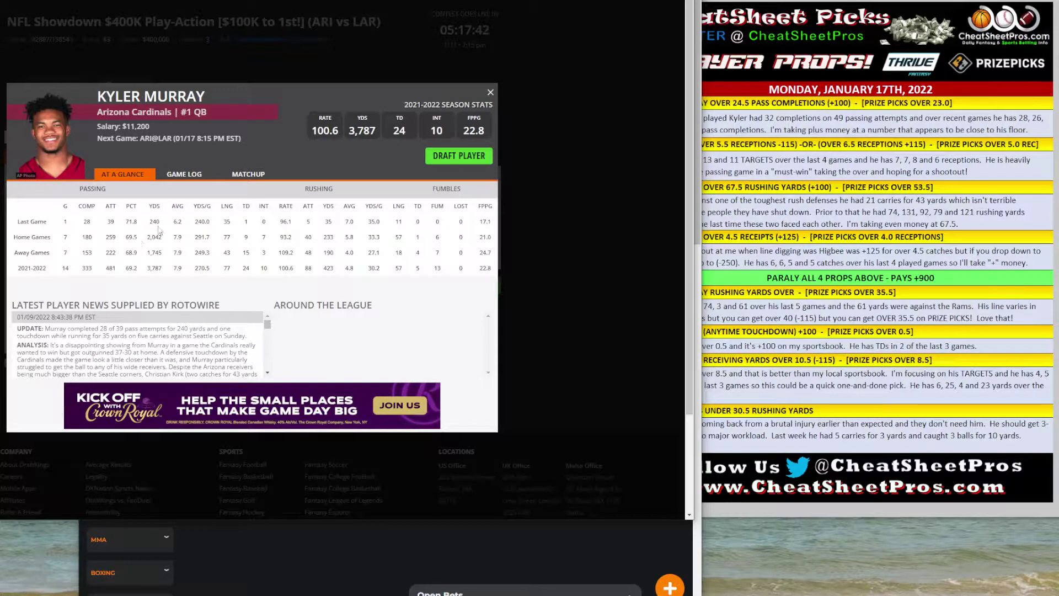
left_click(192, 175)
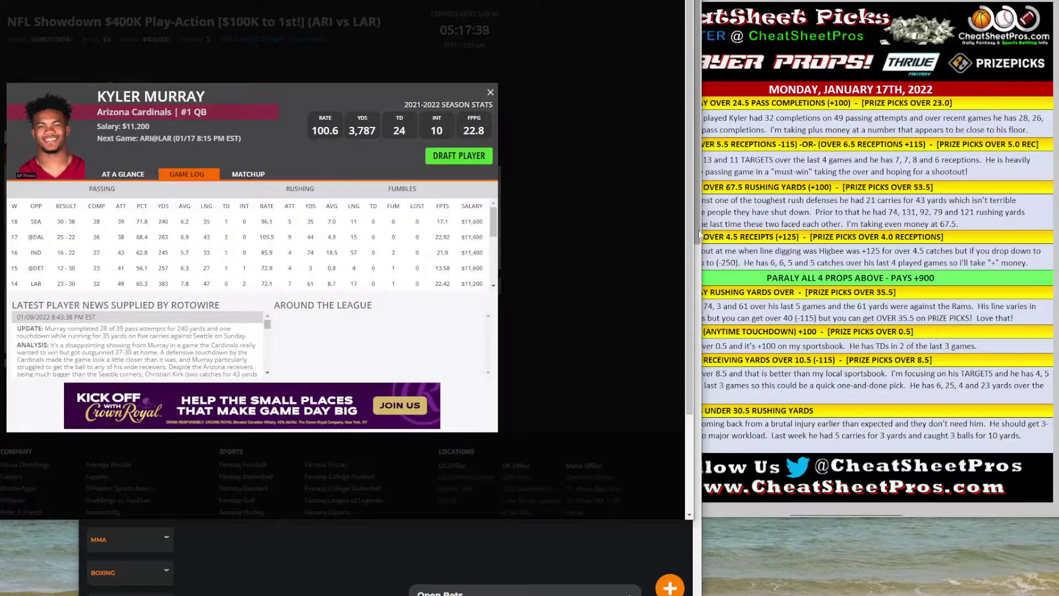
Step: Highlight his completions against IND (27), SEA (28) and the LAR game row
key("alt+Tab")
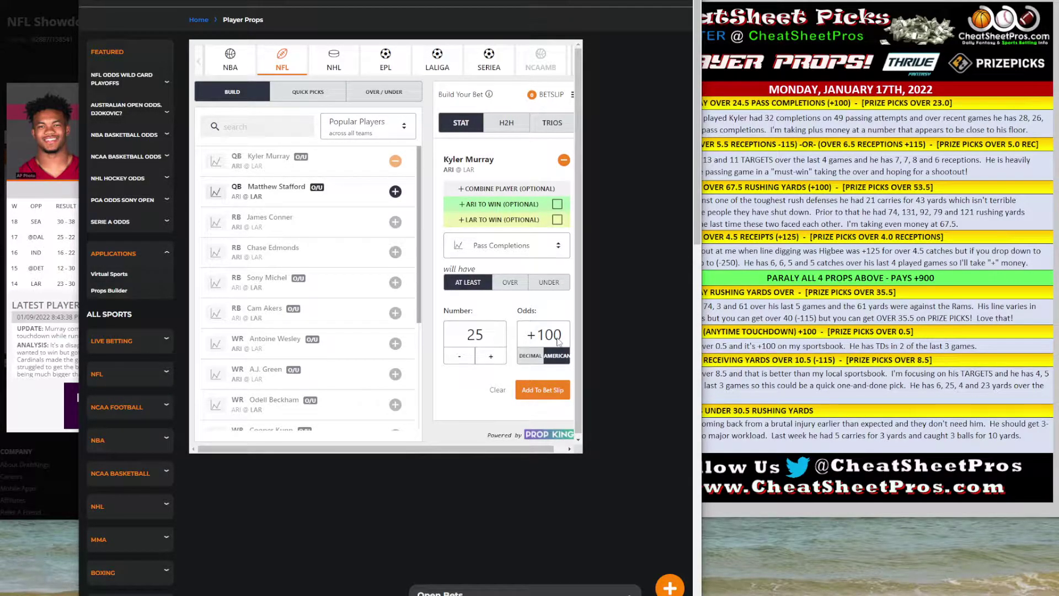
key("Escape")
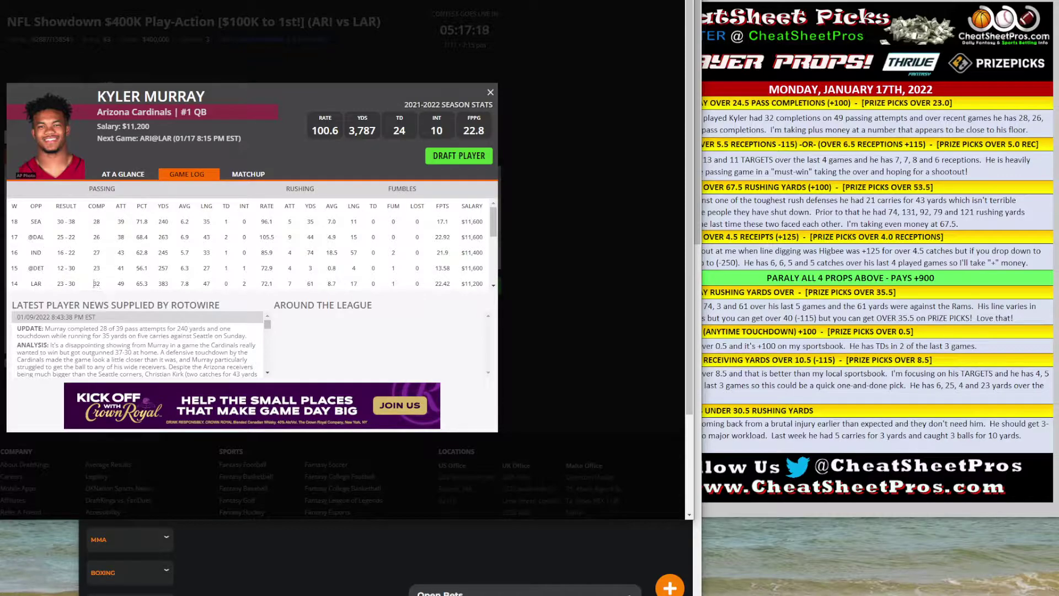
mouse_move(96, 283)
left_mouse_down()
mouse_move(105, 270)
mouse_move(109, 288)
left_mouse_up()
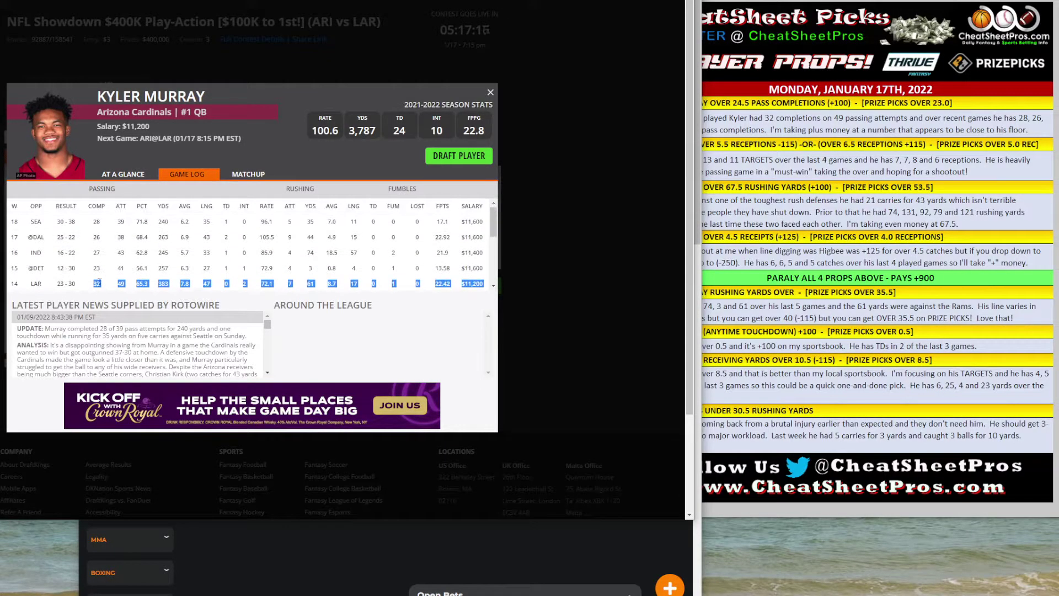
left_click(97, 284)
double_click(97, 252)
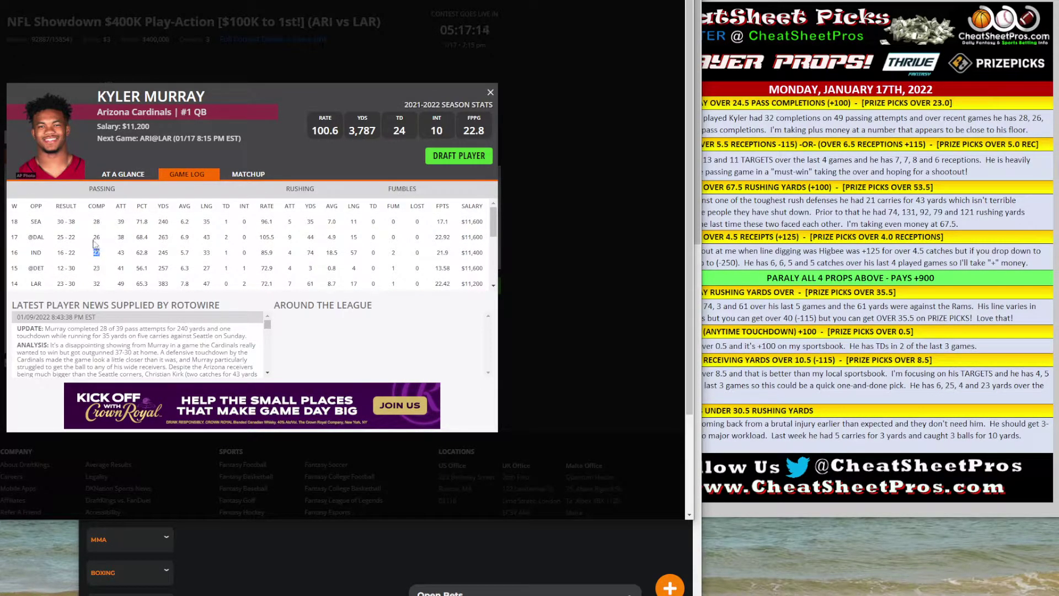
double_click(96, 221)
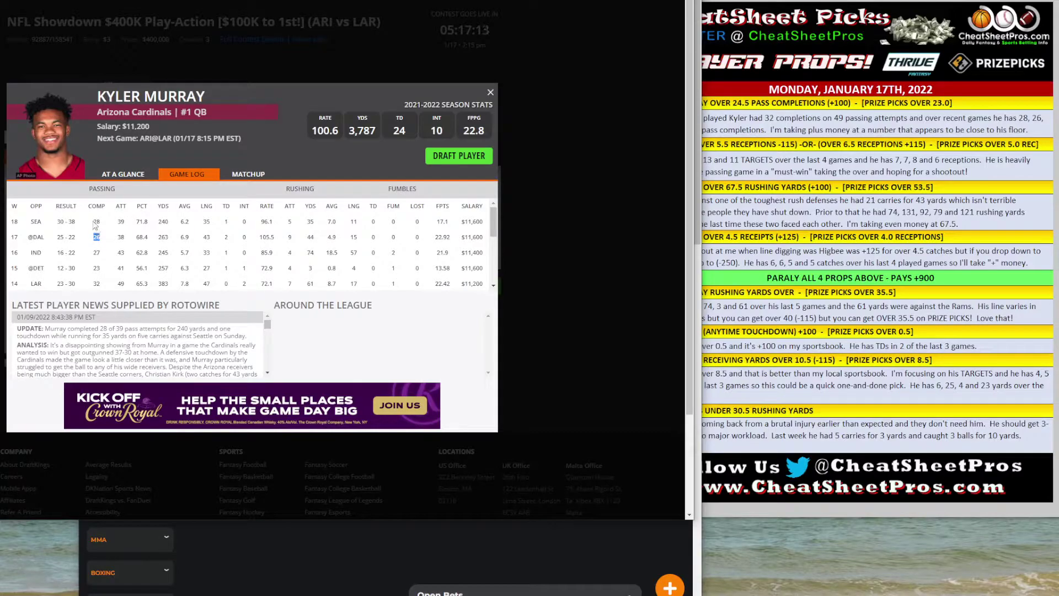
left_click(118, 249)
left_click_drag(33, 283, 155, 259)
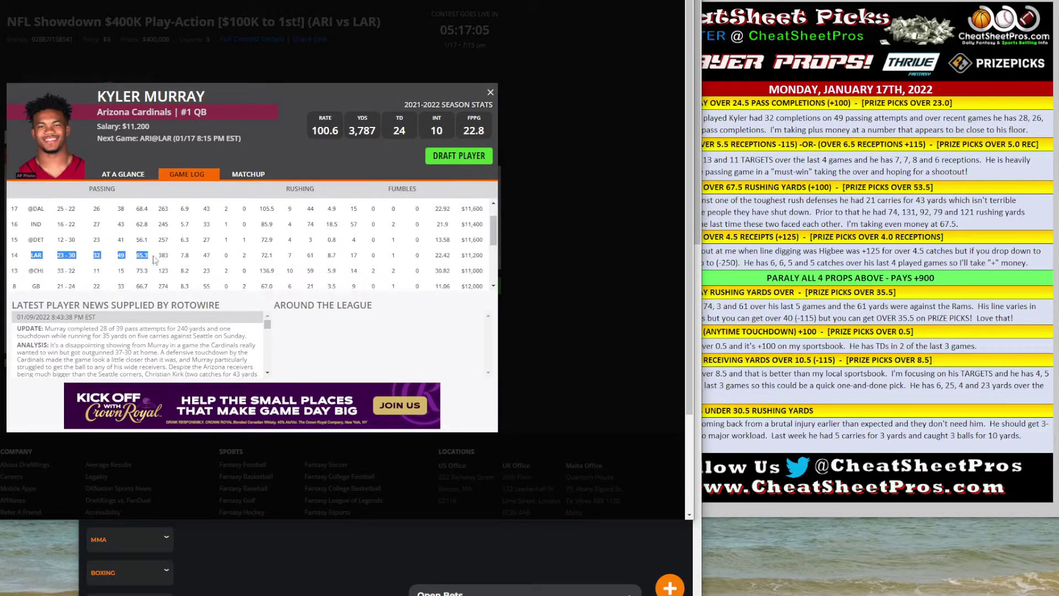
scroll(152, 276, "up", 1)
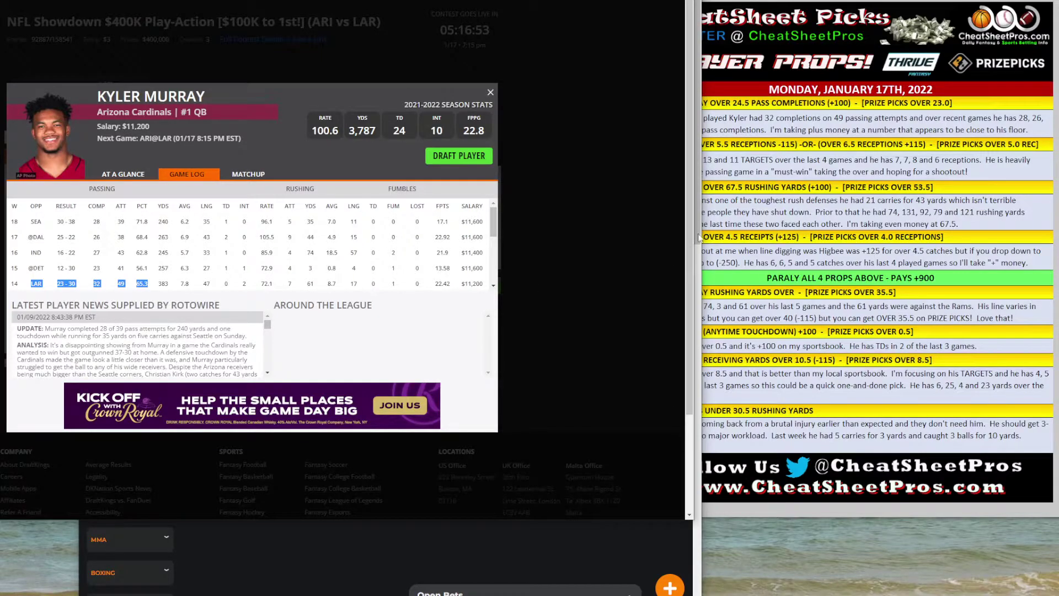
Step: Change Murray's completion line from 25 to 20 (odds -667) and compare with his game log
key("alt+Tab")
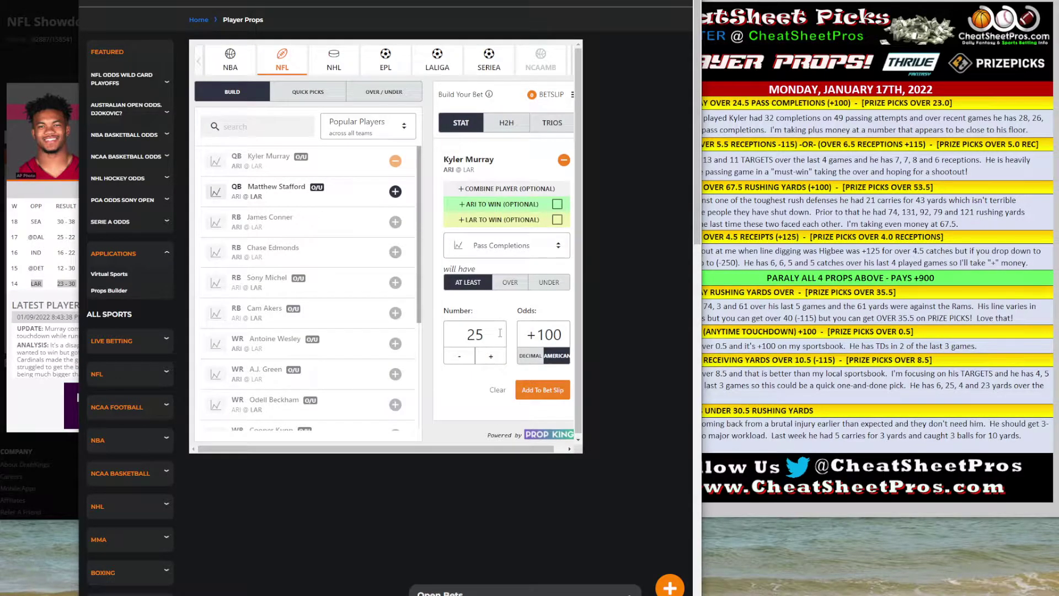
left_click_drag(499, 333, 456, 328)
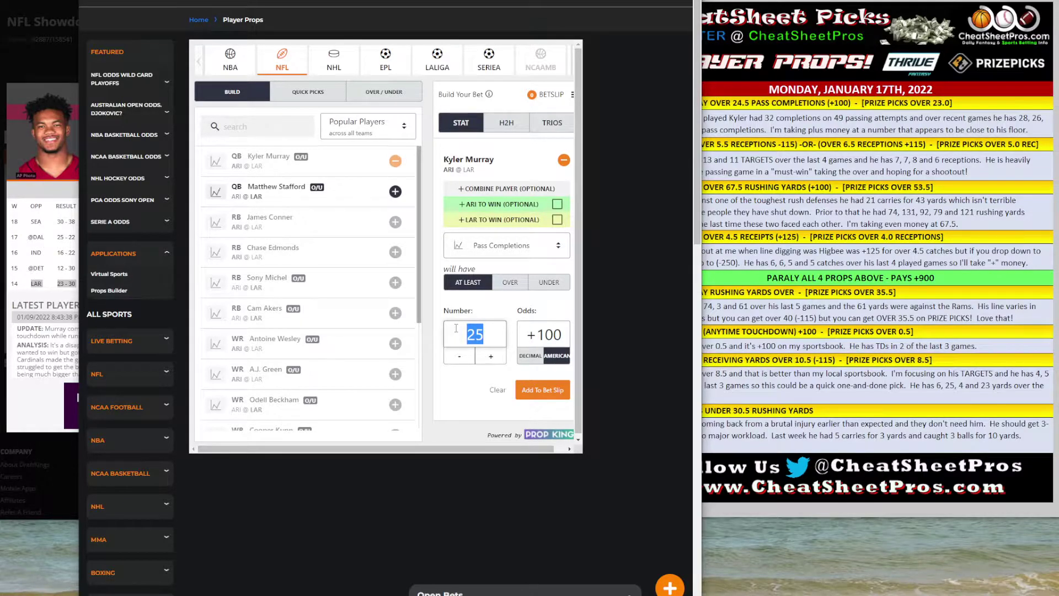
type("20")
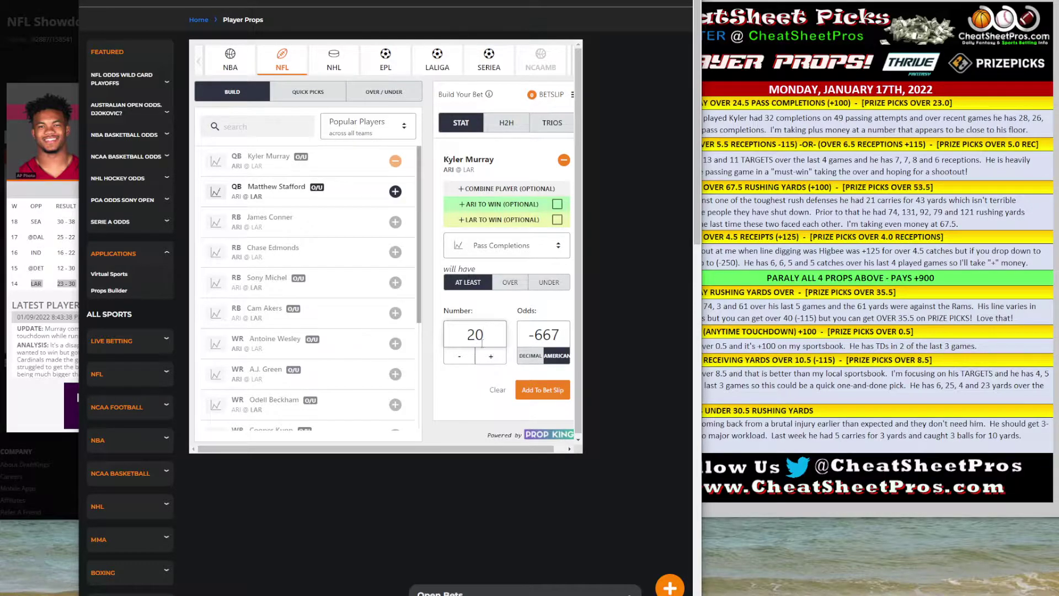
left_click(51, 243)
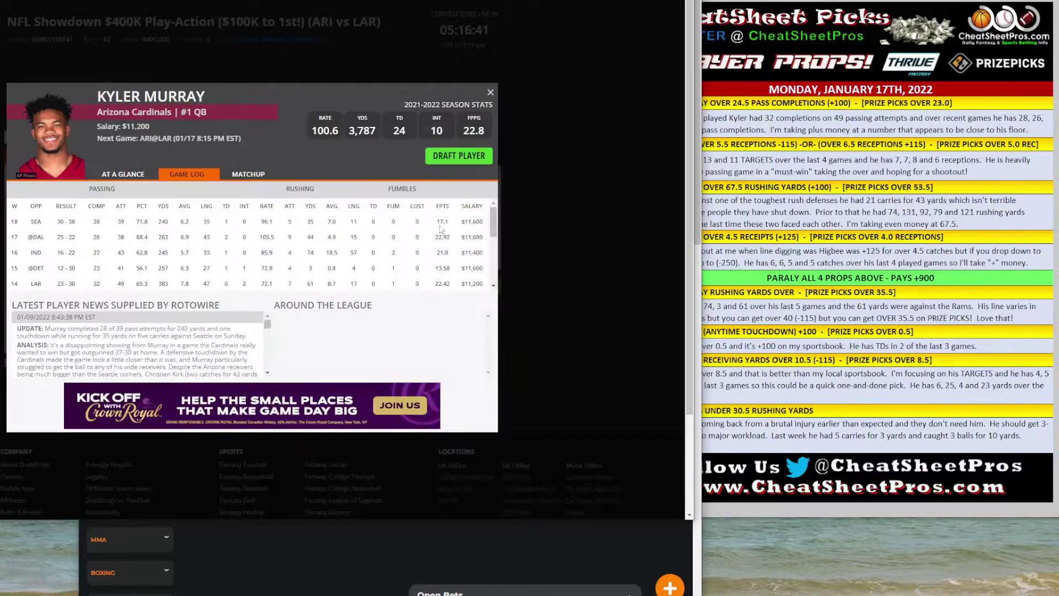
mouse_move(493, 225)
left_mouse_down()
mouse_move(496, 274)
mouse_move(500, 227)
left_mouse_up()
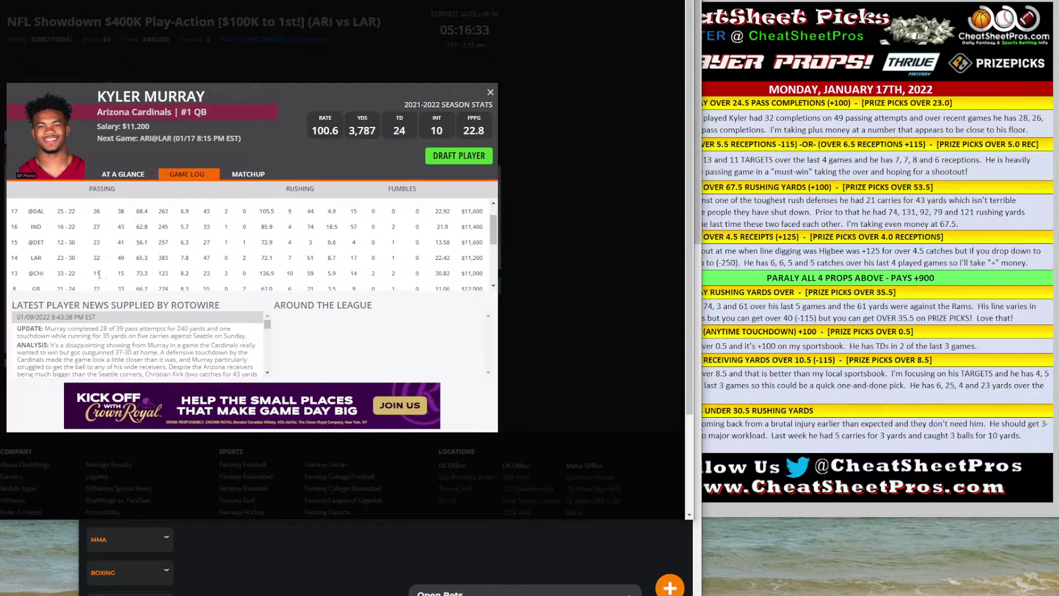
mouse_move(99, 274)
left_mouse_down()
mouse_move(127, 274)
mouse_move(115, 277)
left_mouse_up()
left_click_drag(493, 249, 494, 241)
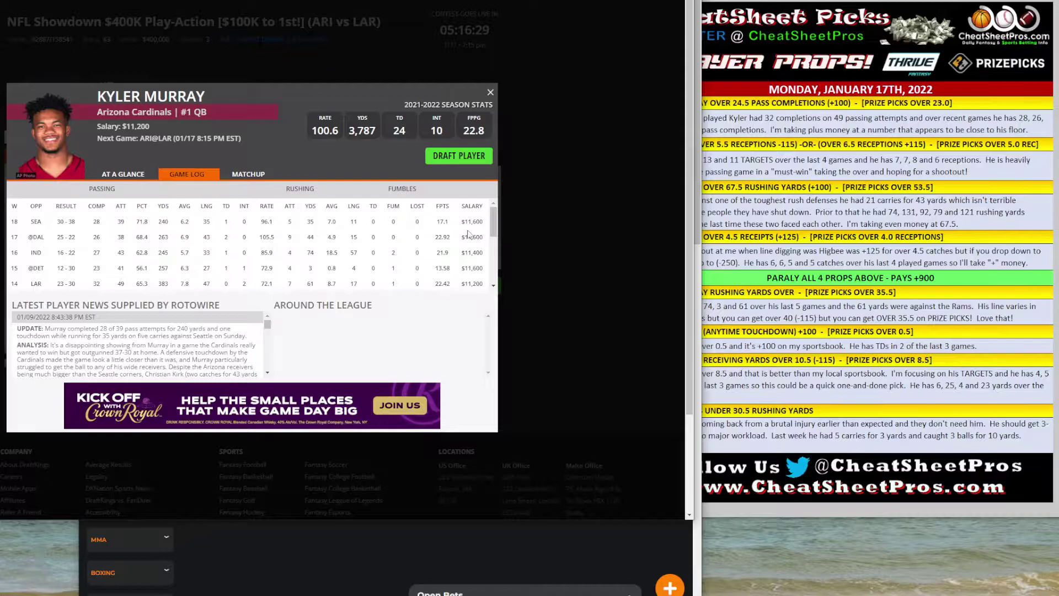
Step: Reset Murray's line to 25 completions at +100, add it to the bet slip and verify it
left_click(664, 528)
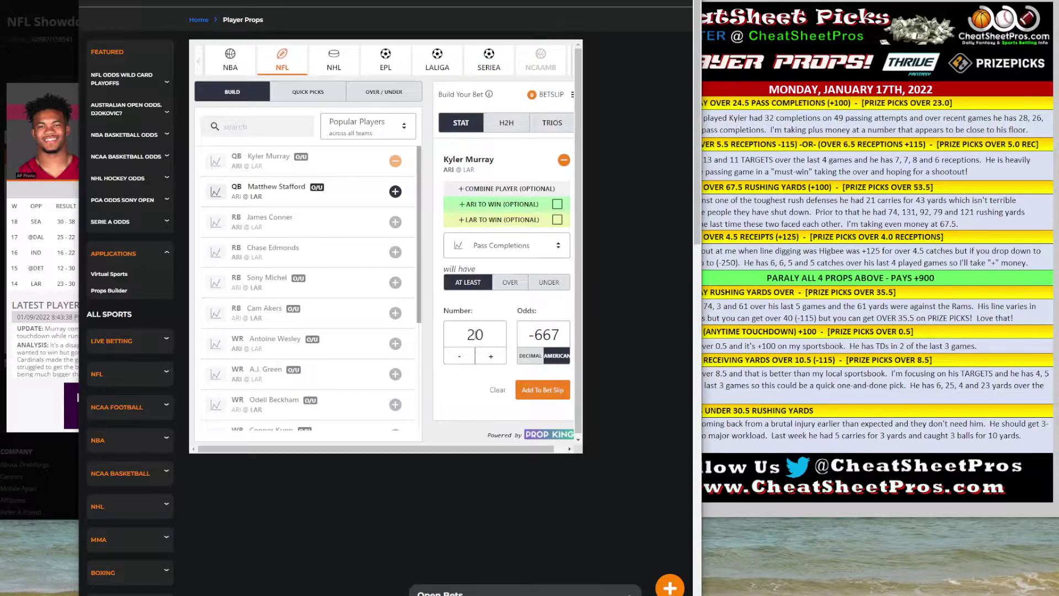
double_click(501, 337)
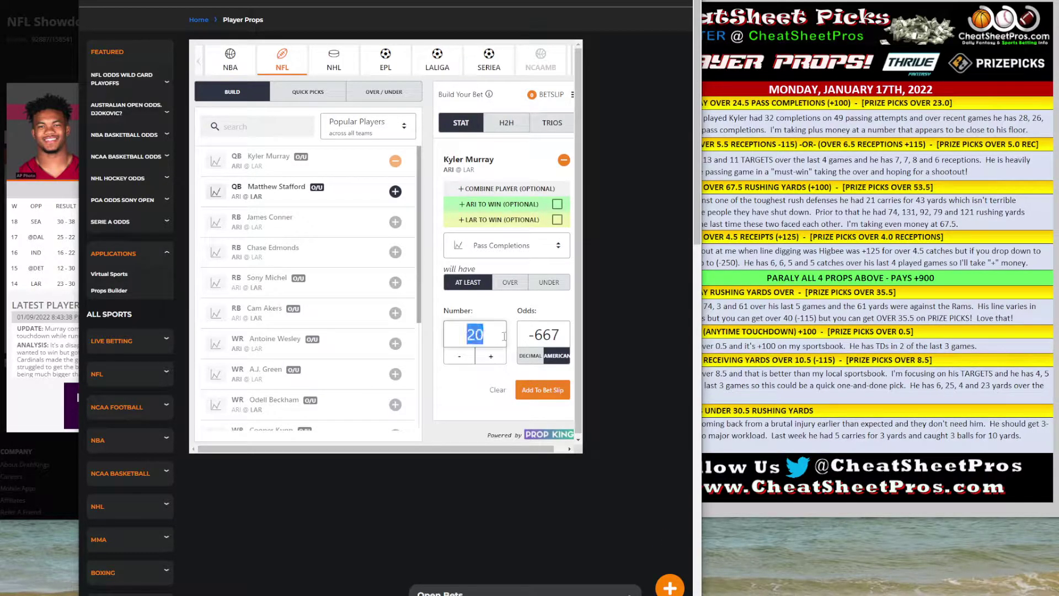
type("25")
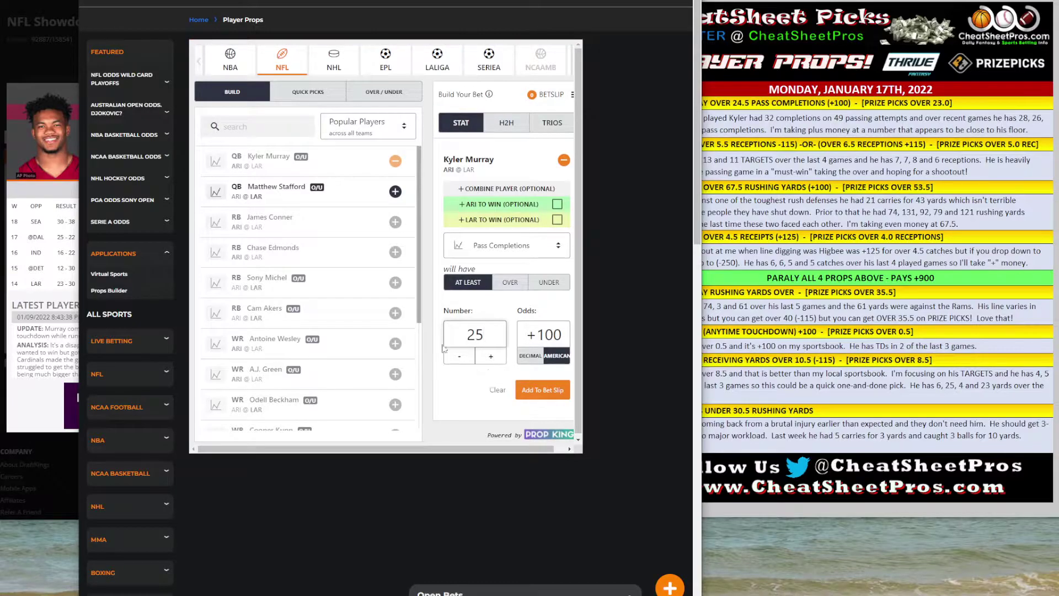
left_click(534, 390)
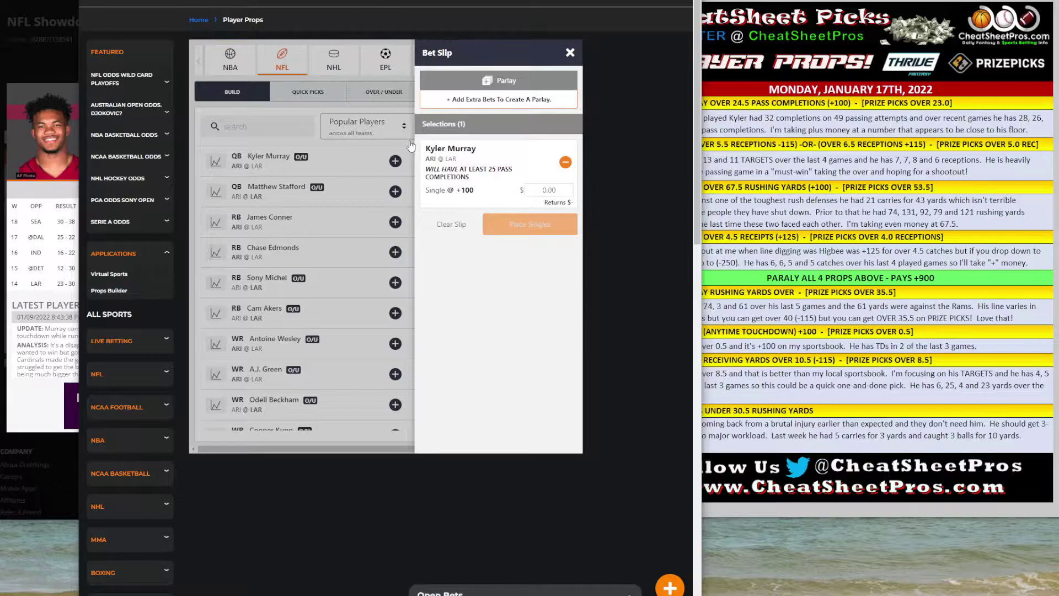
left_click(411, 145)
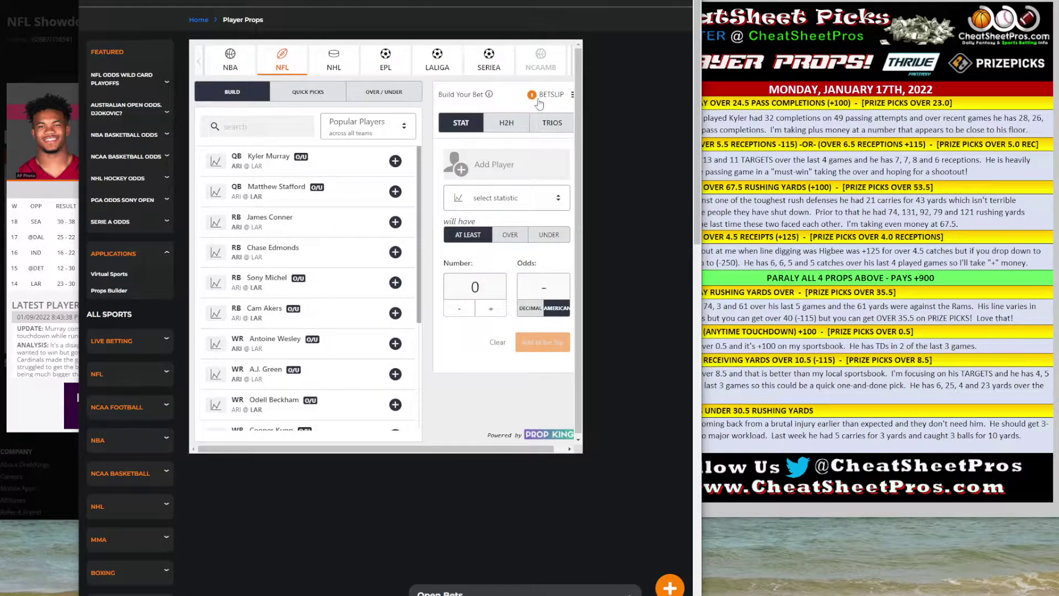
left_click(546, 94)
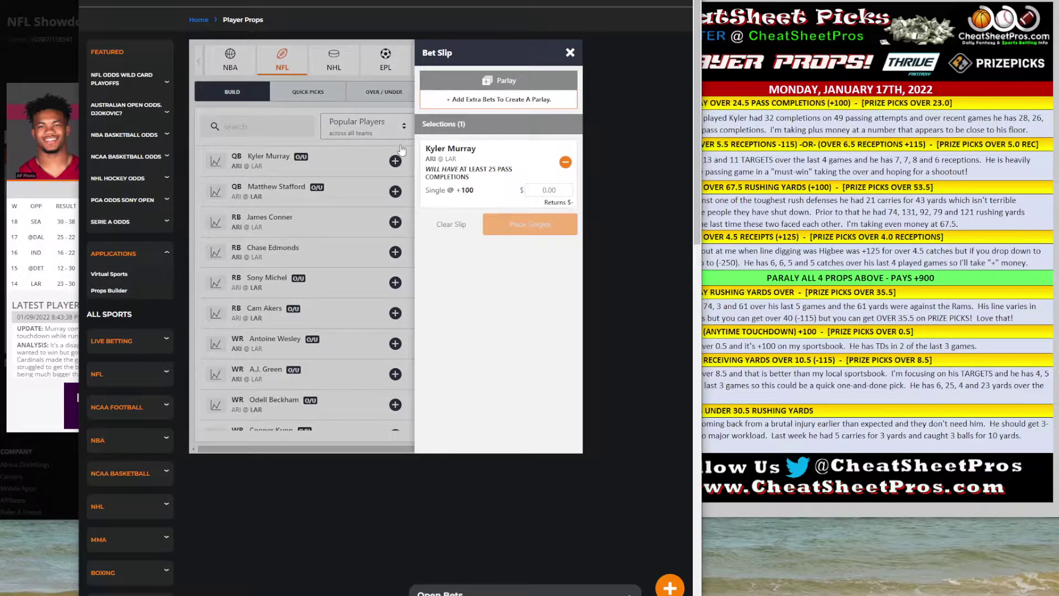
left_click(402, 149)
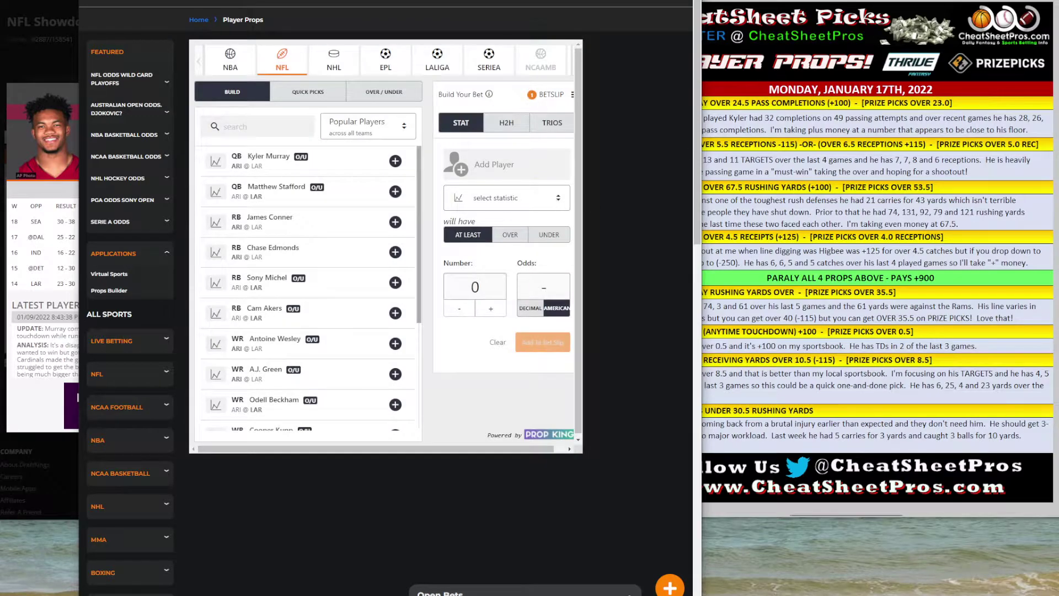
left_click(819, 159)
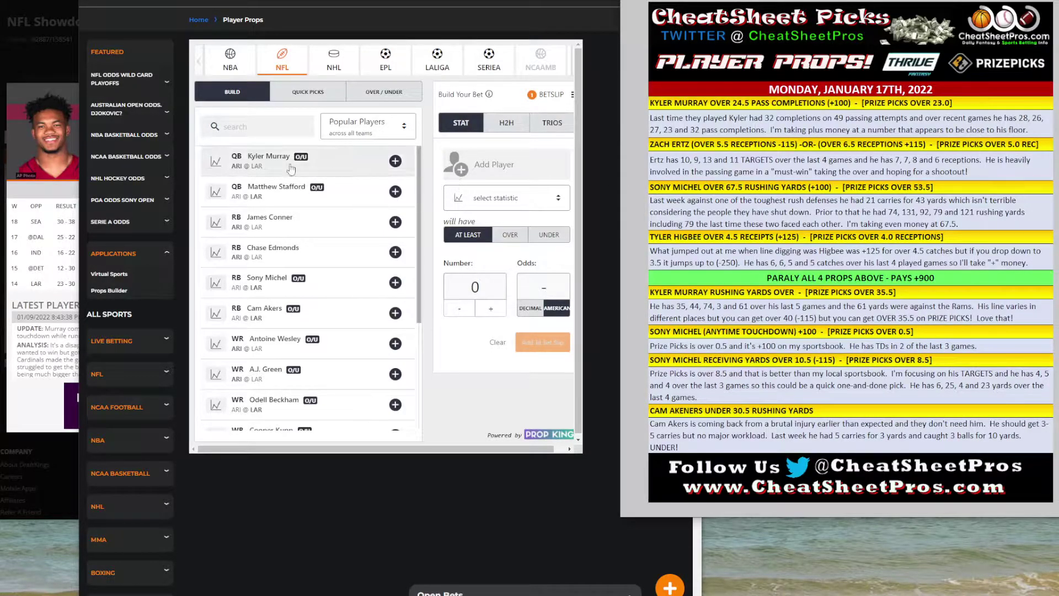
Step: Add Zach Ertz to the builder and open his DraftKings game log in place of Murray's card
left_click(258, 127)
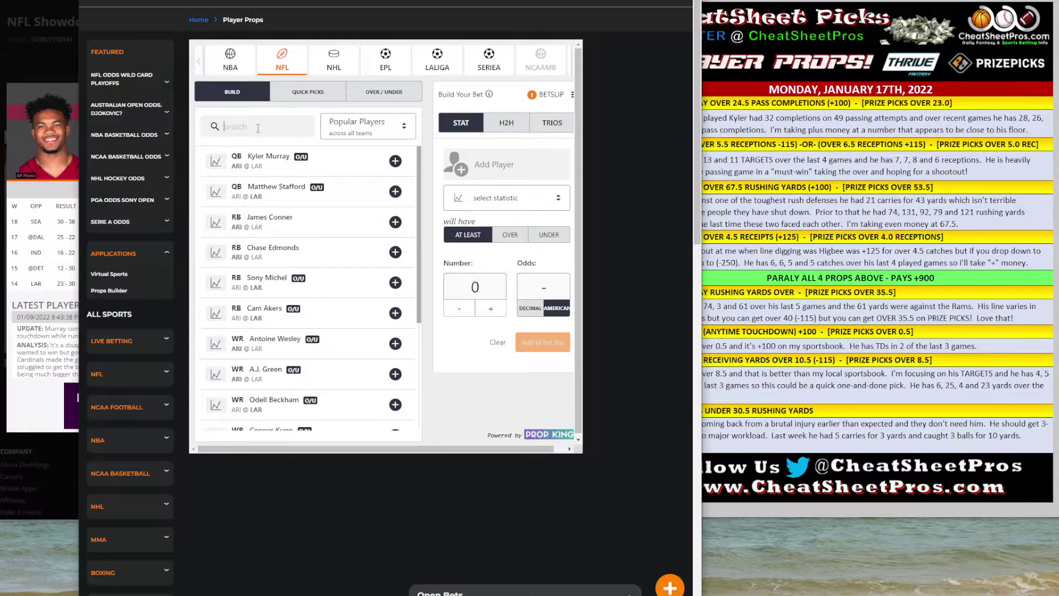
type("ertz")
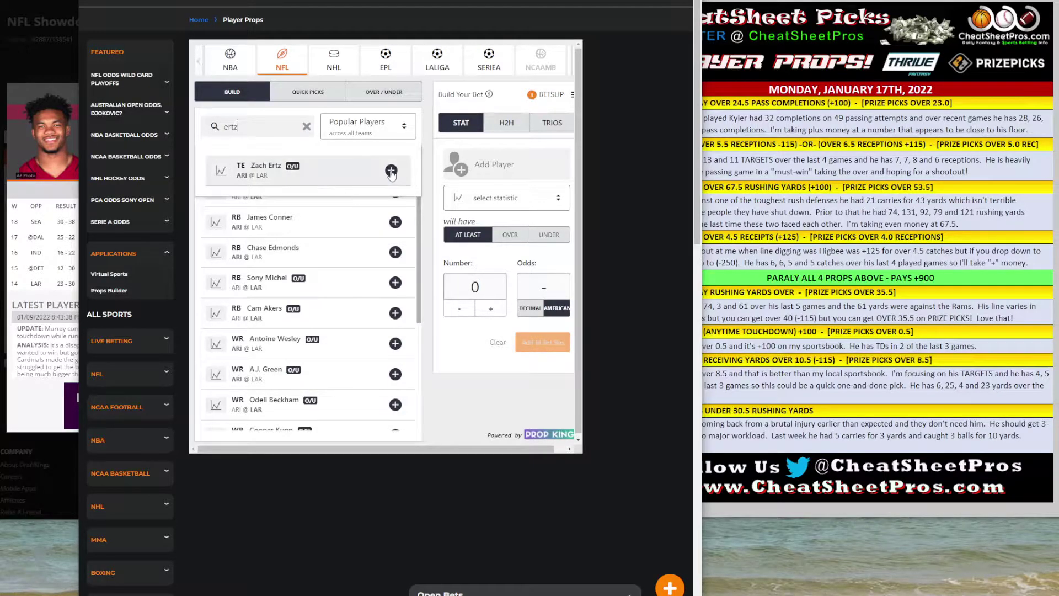
left_click(391, 171)
key("Escape")
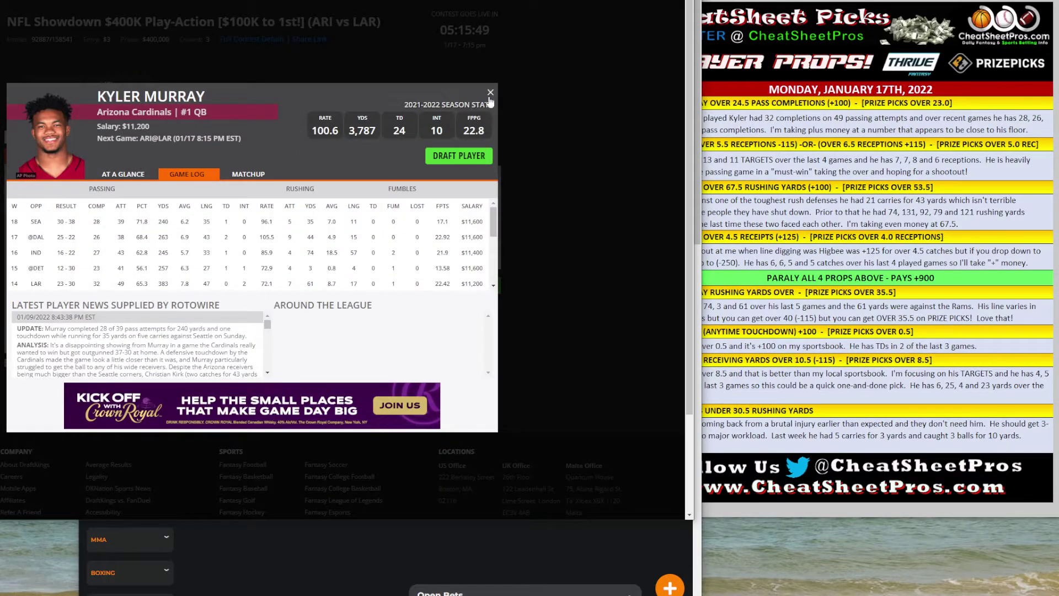
left_click(490, 93)
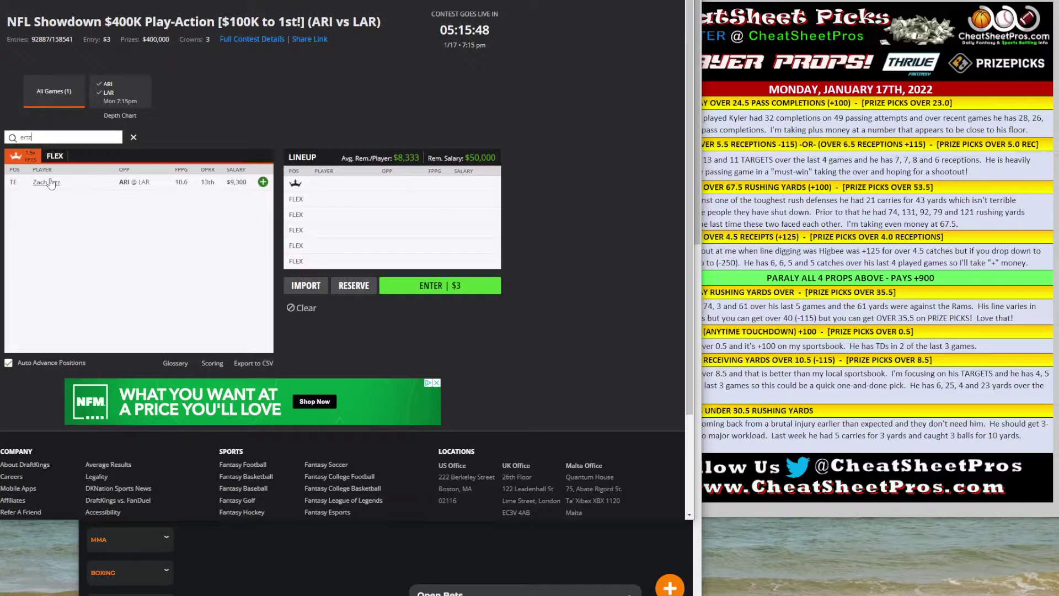
left_click(49, 183)
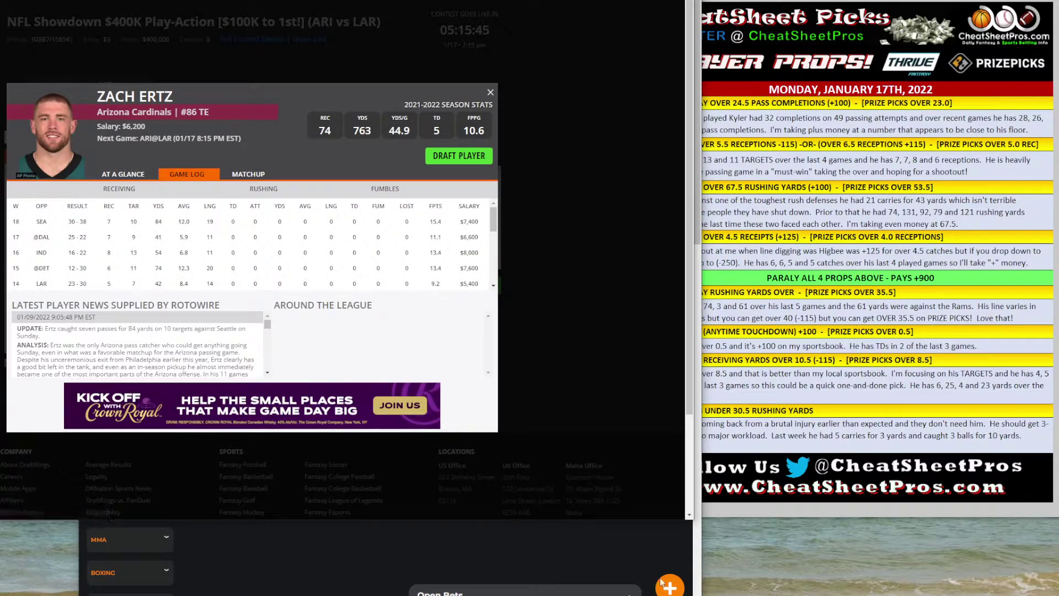
left_click(699, 377)
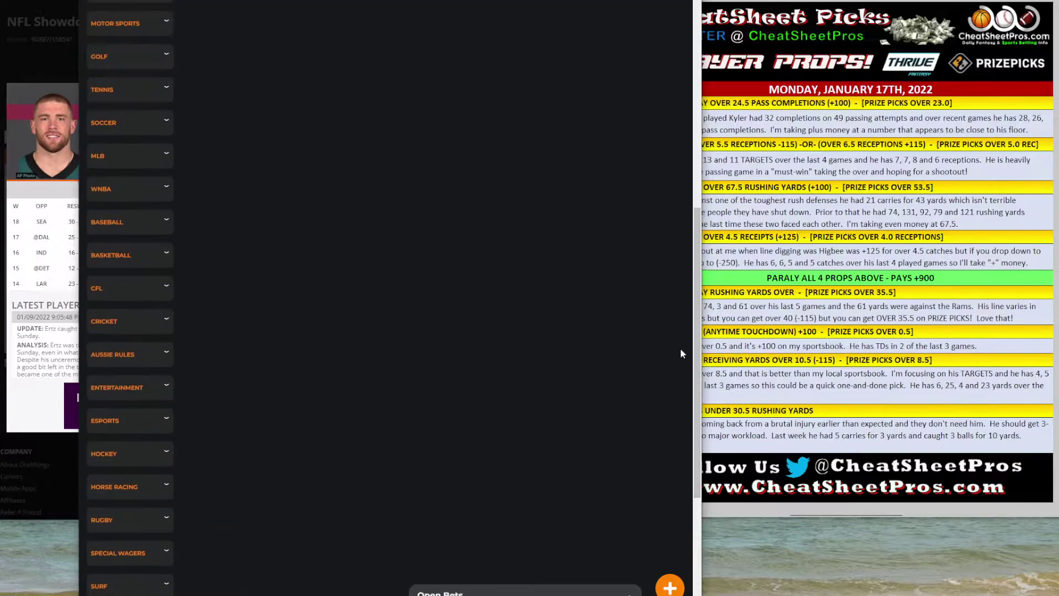
Step: Set Ertz's prop stat to Receptions and try lines from 5 up to 9
left_click(513, 246)
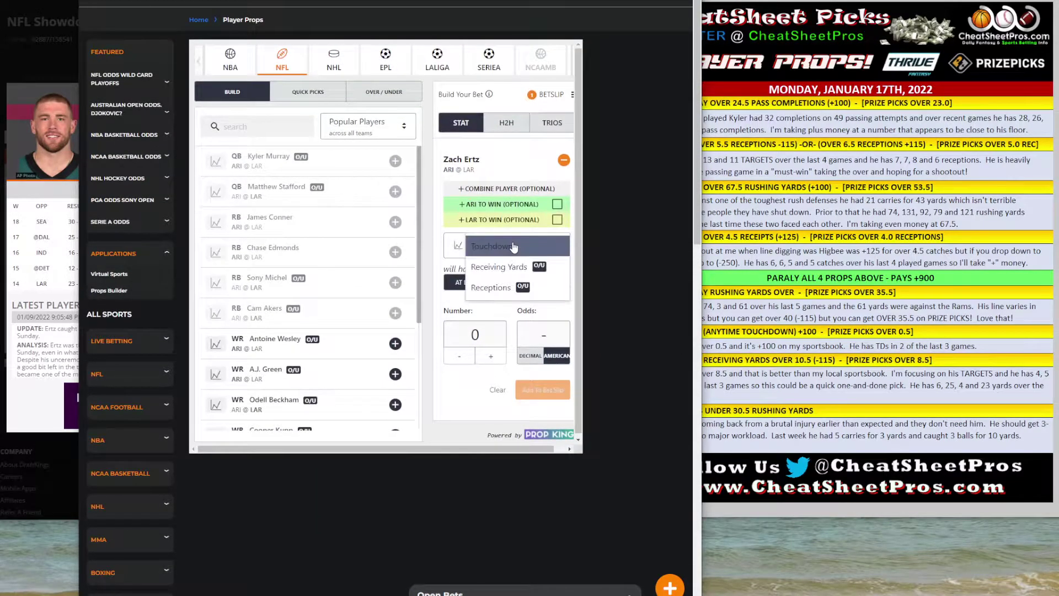
left_click(508, 286)
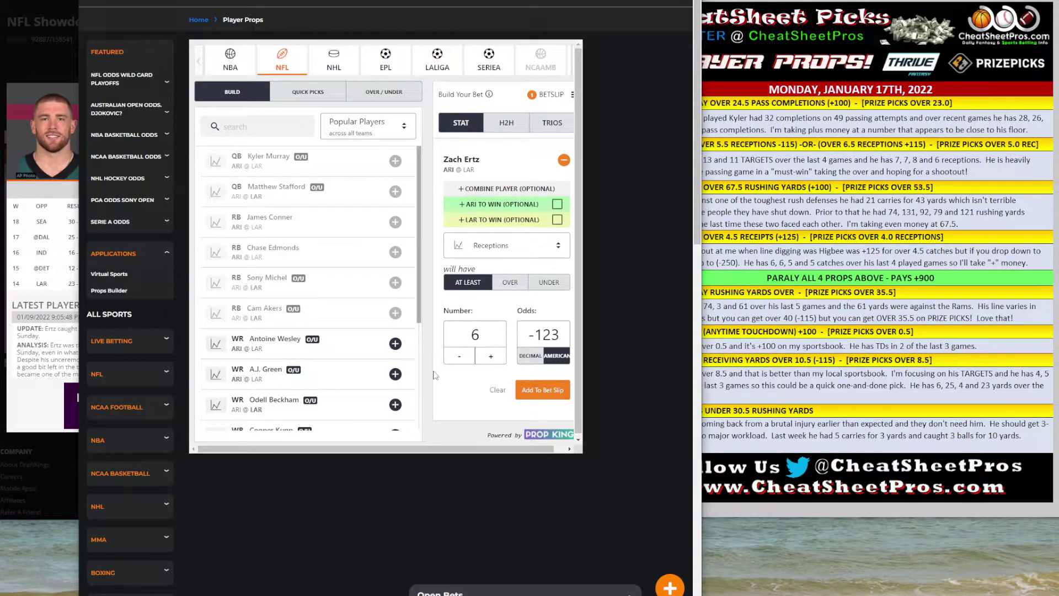
left_click(463, 358)
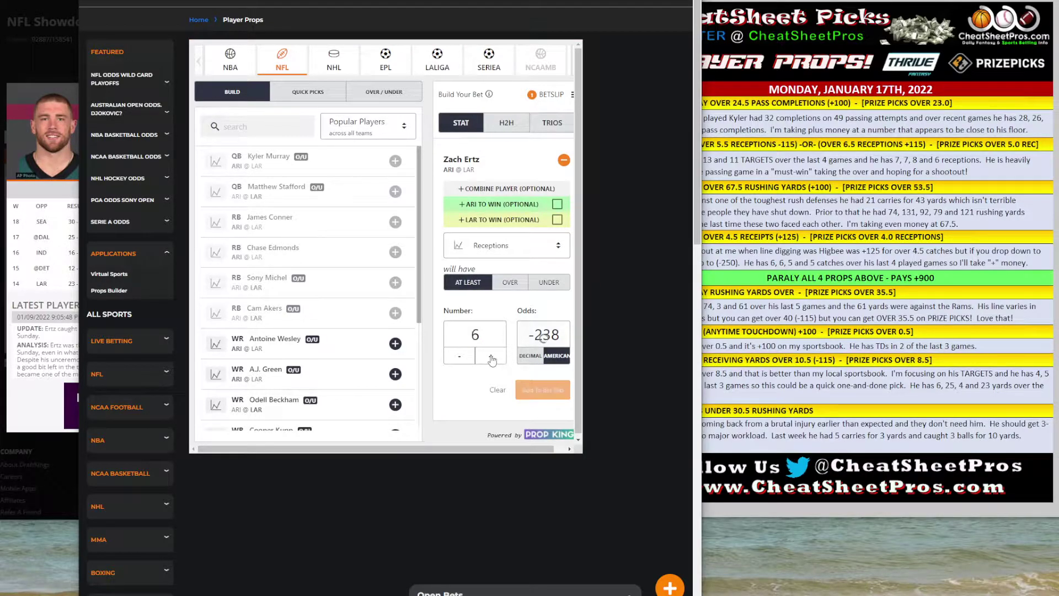
left_click(491, 357)
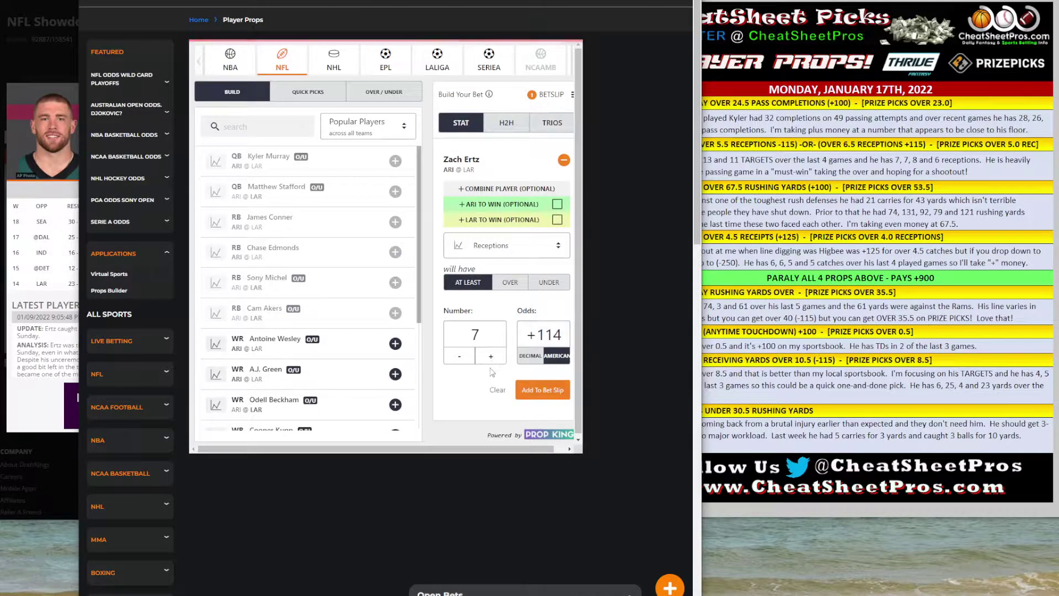
left_click(491, 356)
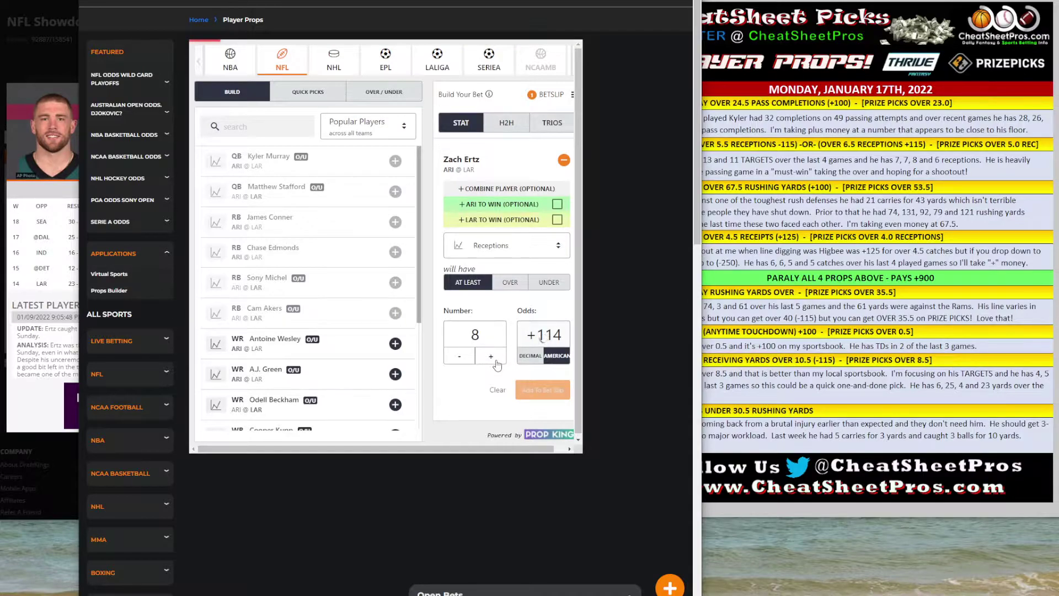
left_click(491, 358)
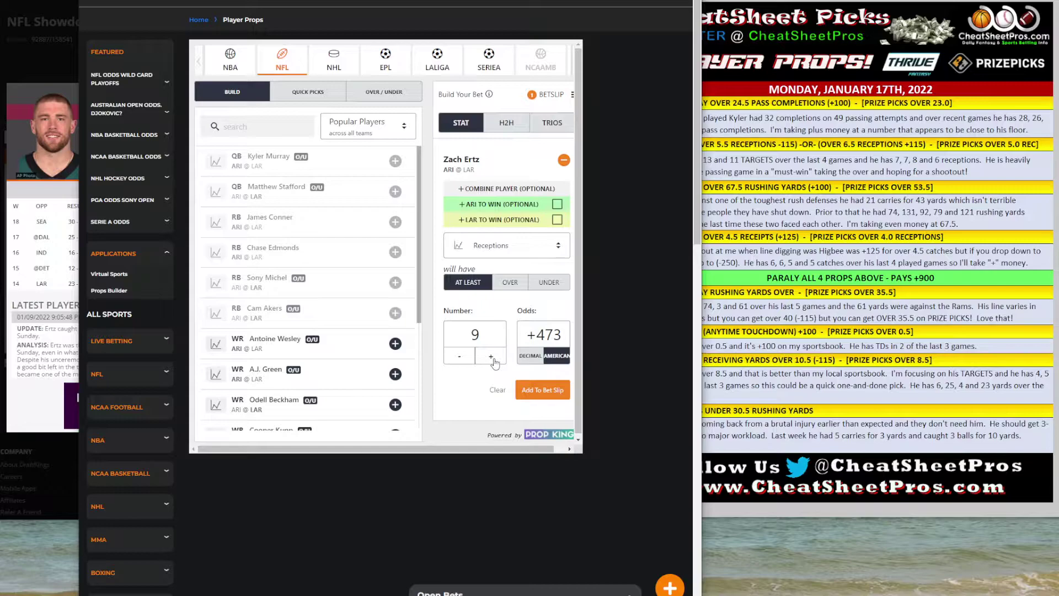
Step: Settle Ertz's receptions line at 5 (-238) after trying 7 and 6 against the picks sheet
double_click(489, 337)
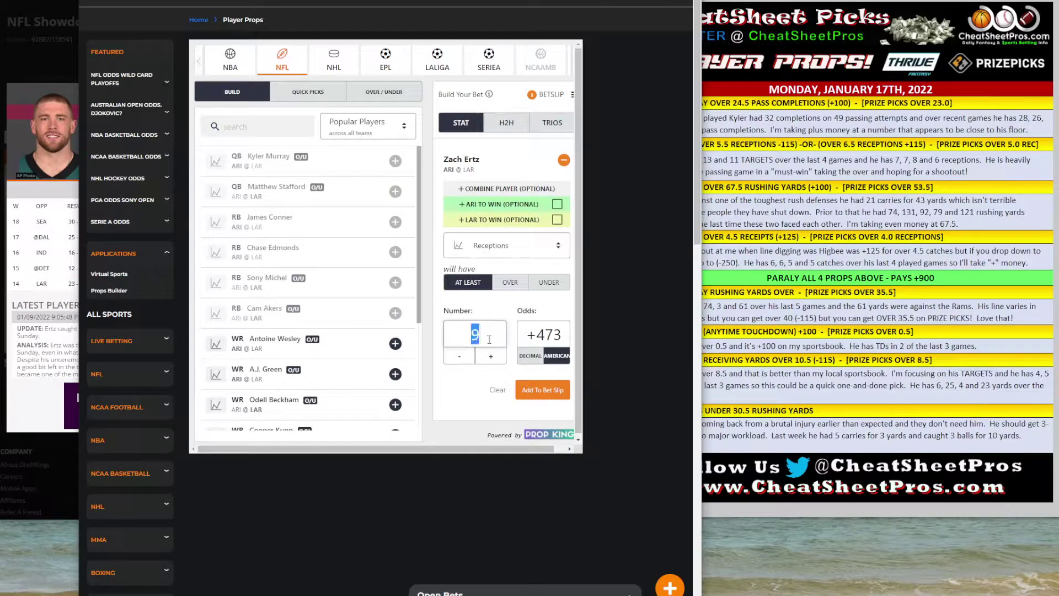
type("7")
left_click(460, 356)
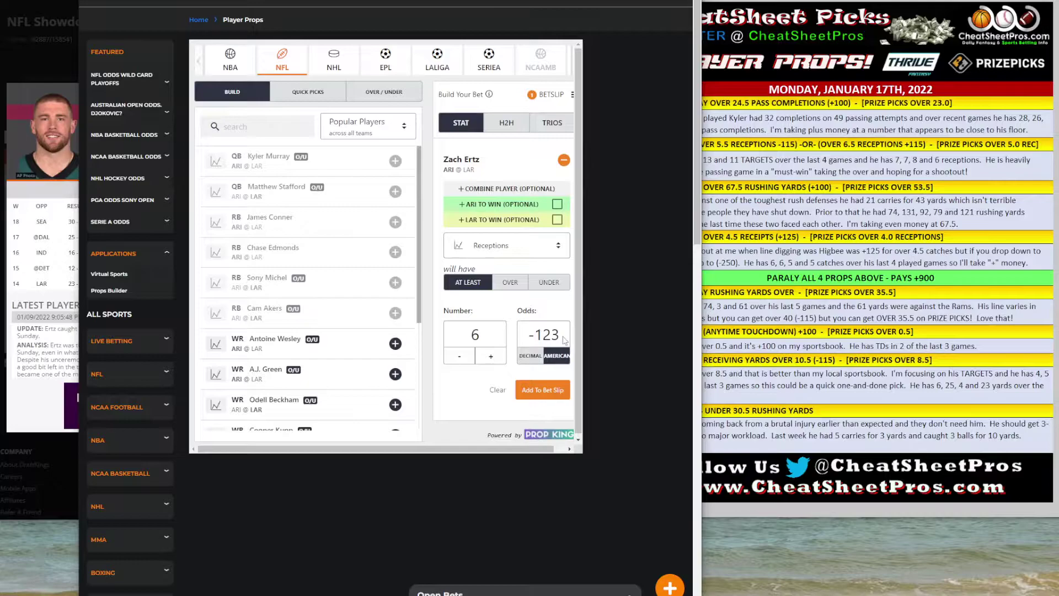
left_click(812, 123)
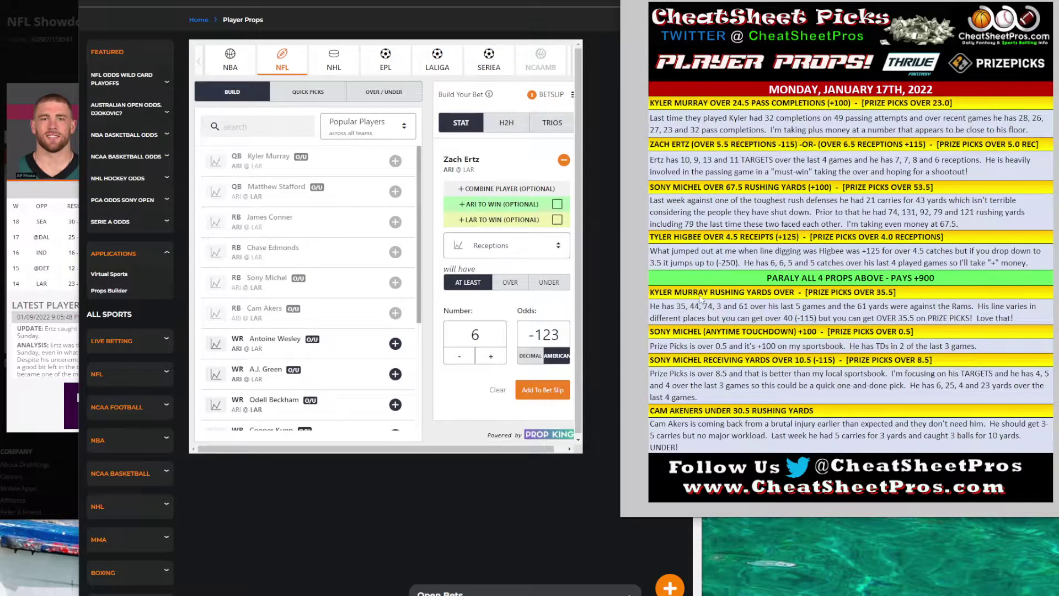
left_click(459, 356)
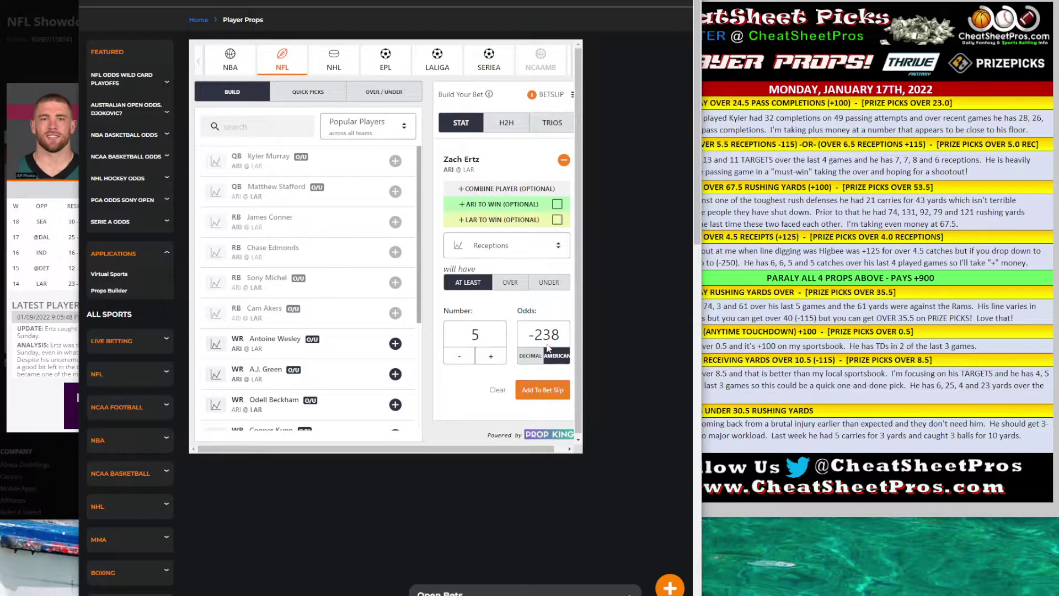
left_click(184, 174)
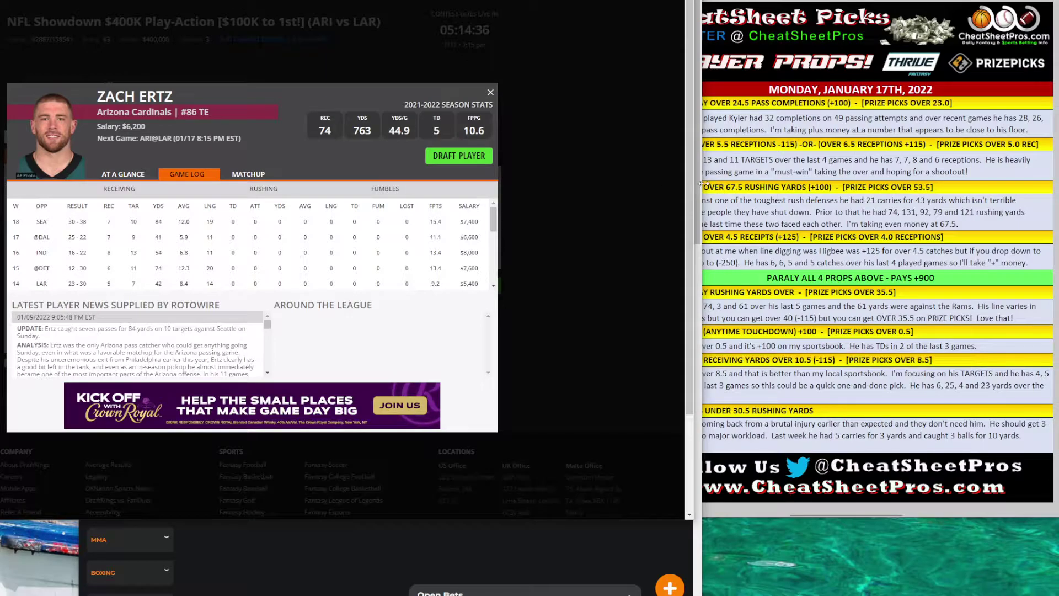
Step: Switch from Ertz's DraftKings game log back to the props builder
key("alt+Tab")
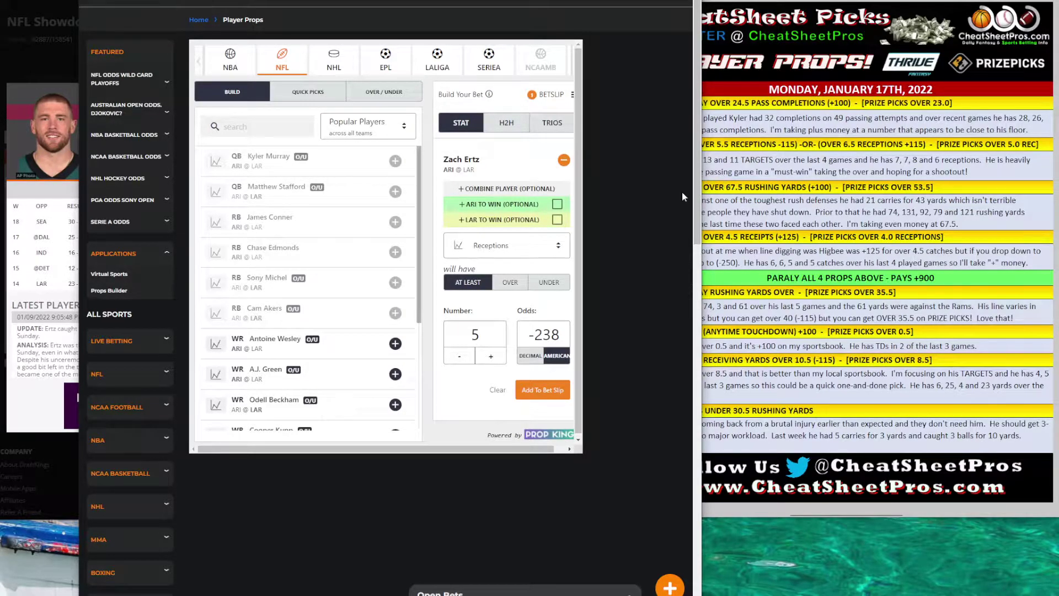
Step: Swap Zach Ertz for Sony Michel in the builder and choose Rushing Yards as his stat
left_click(739, 181)
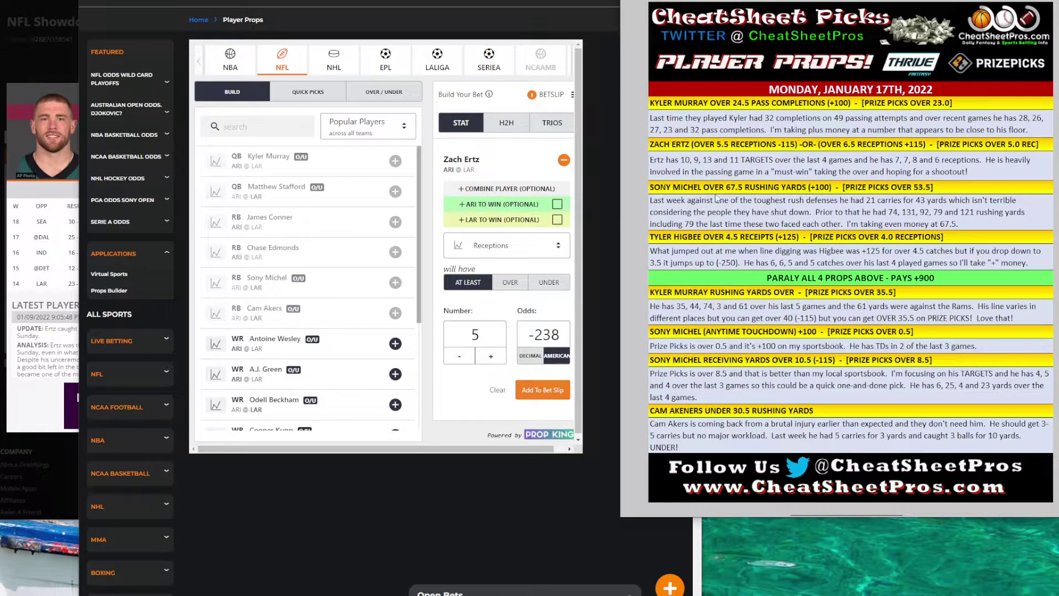
left_click(564, 160)
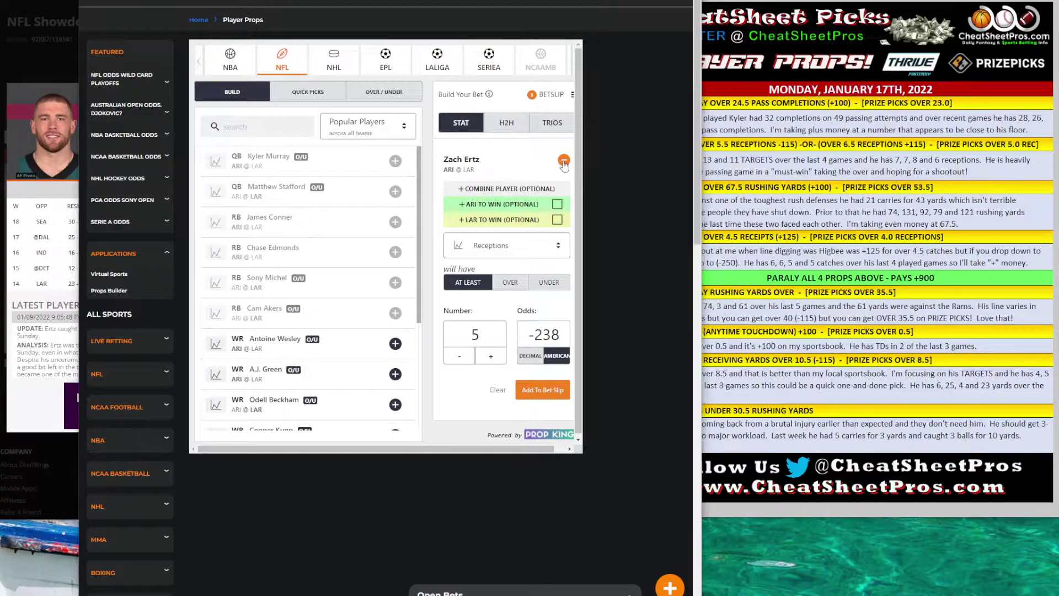
left_click(284, 127)
type("sony")
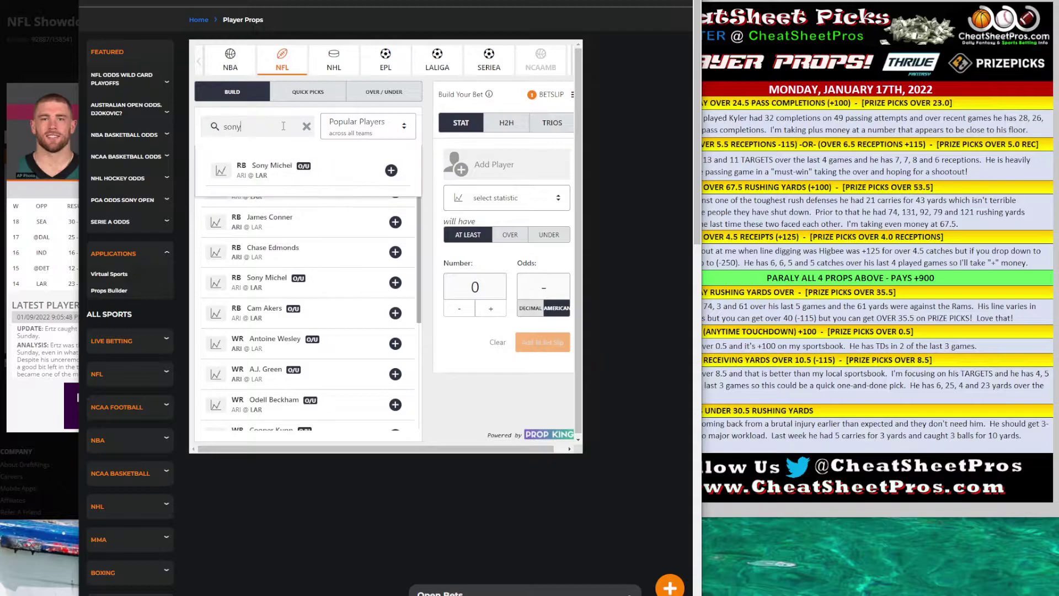
left_click(391, 170)
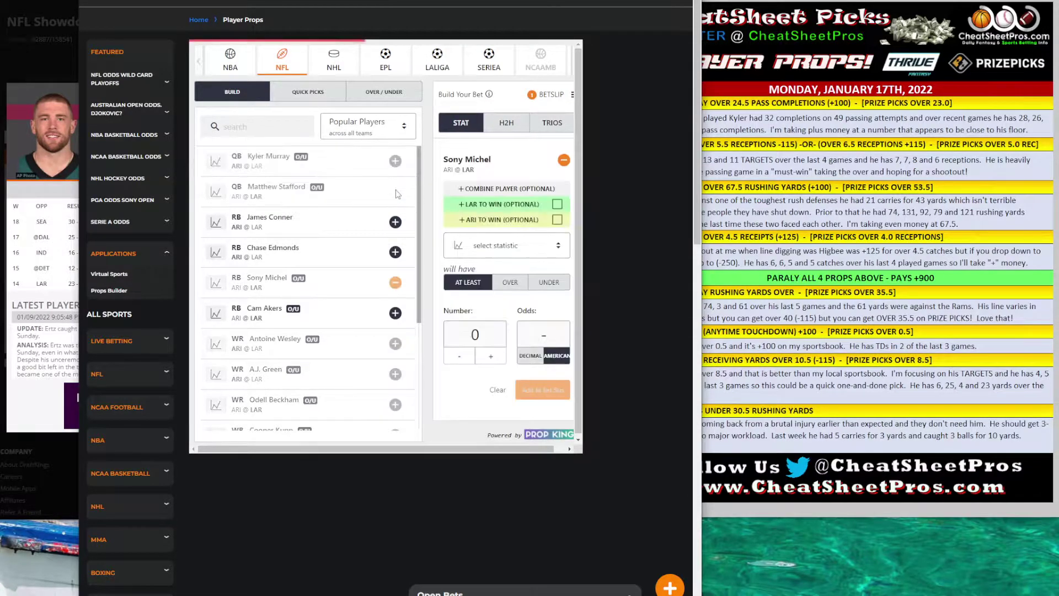
left_click(492, 253)
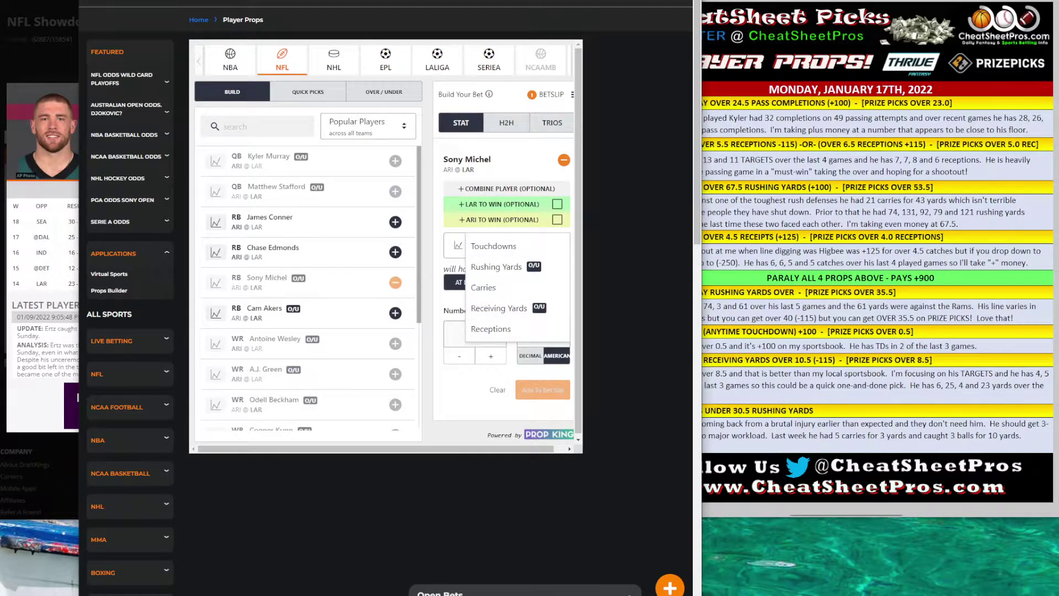
left_click(709, 209)
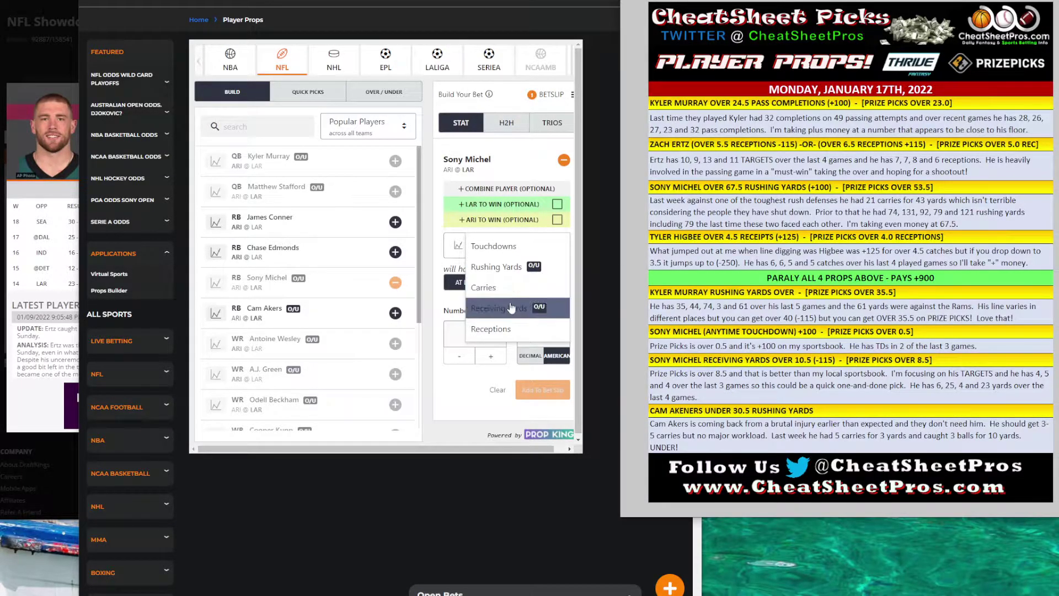
left_click(499, 326)
Step: Enter Sony Michel's rushing line as 60 yards at -118 odds
type("60")
left_click(543, 335)
type("-118")
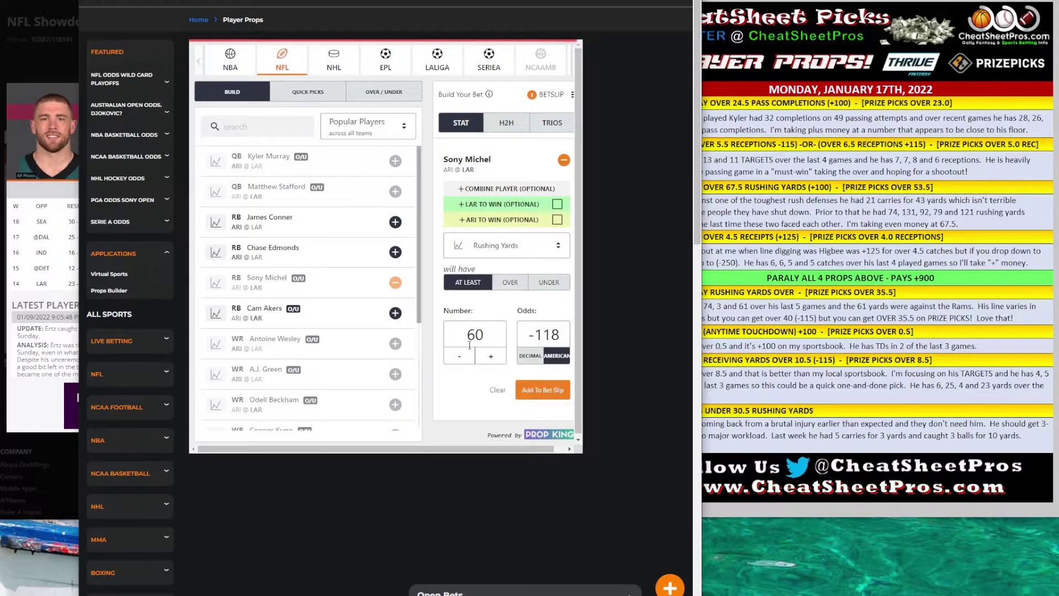
Step: Try 68 and 60 yards, then settle Michel's line at 54 yards for -233 odds
left_click_drag(488, 334, 446, 332)
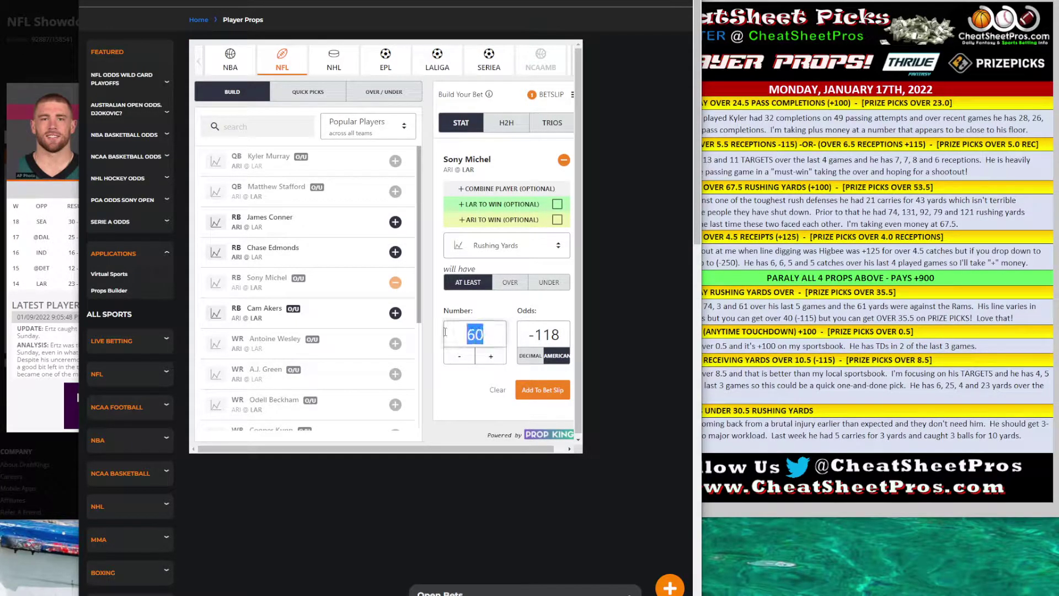
type("68")
double_click(473, 334)
type("60")
left_click(745, 155)
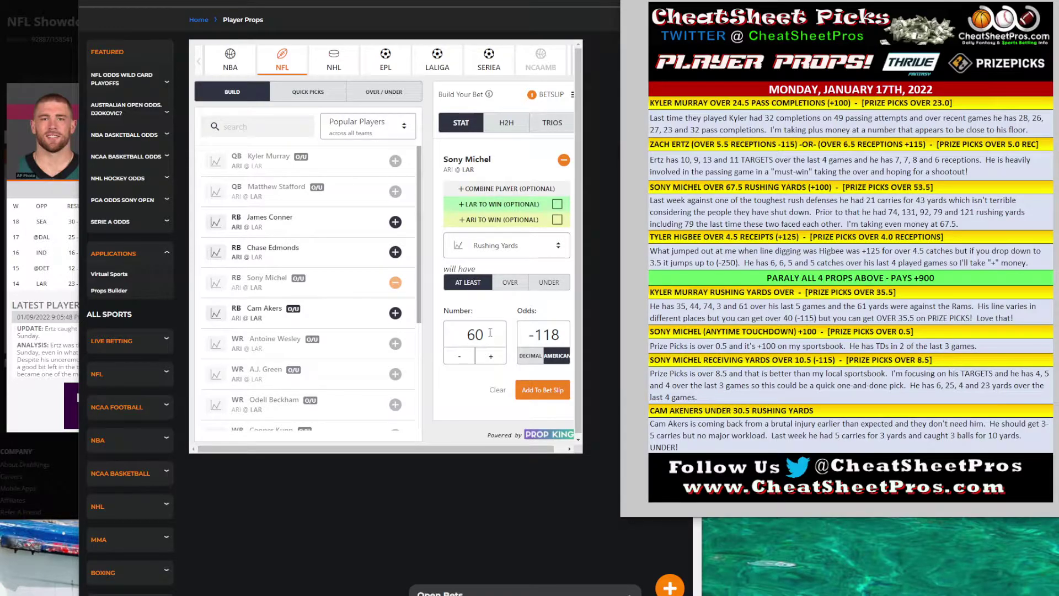
left_click_drag(490, 333, 461, 330)
type("54")
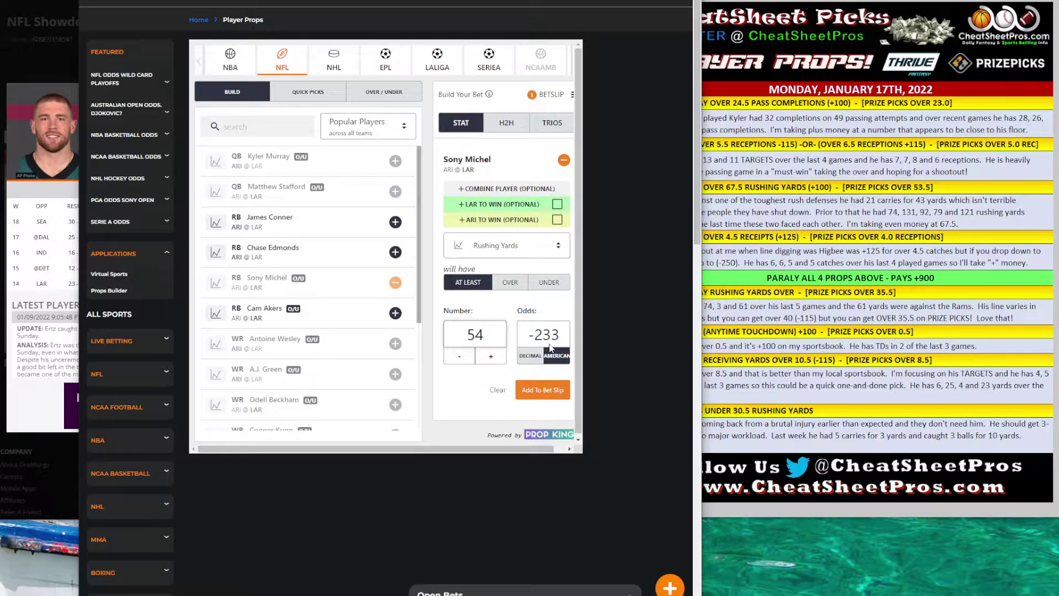
left_click(840, 170)
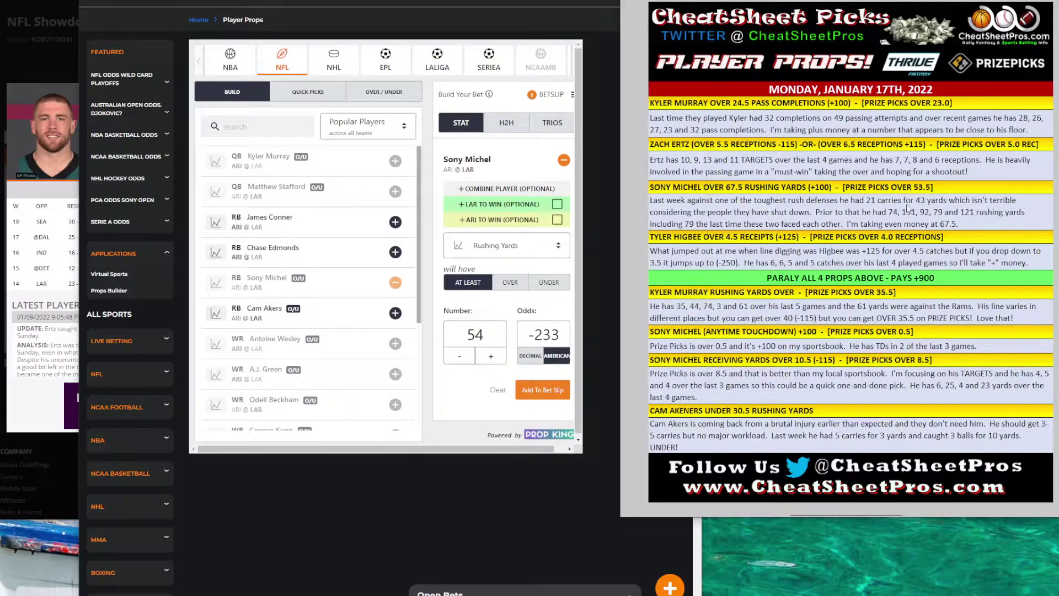
Step: Swap Zach Ertz's DraftKings card for Sony Michel's game log and mark his Week 18 carries and rushing yards
left_click(30, 93)
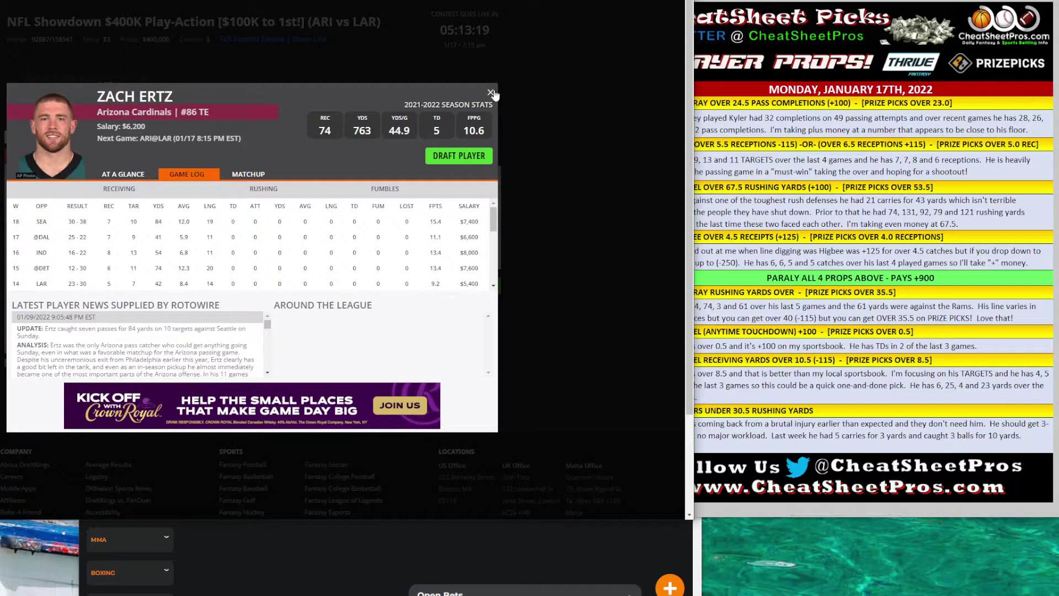
left_click(491, 92)
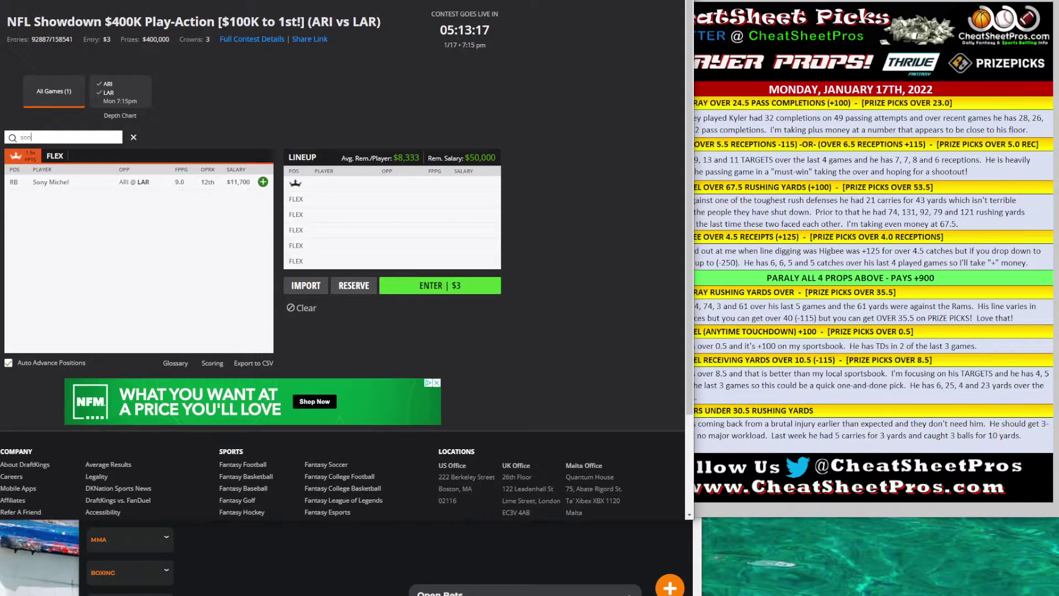
left_click(41, 183)
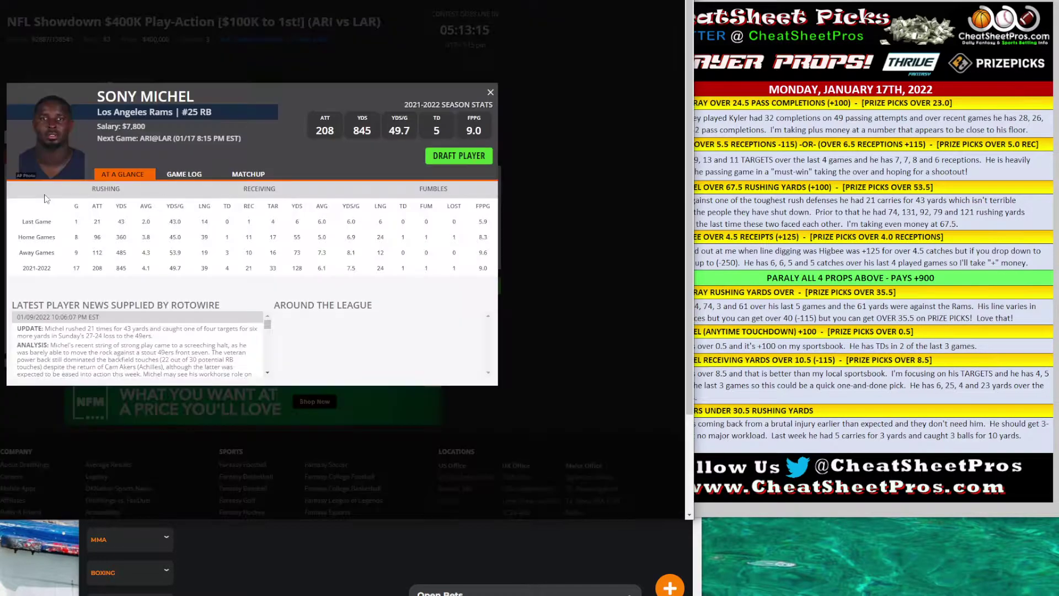
left_click(183, 177)
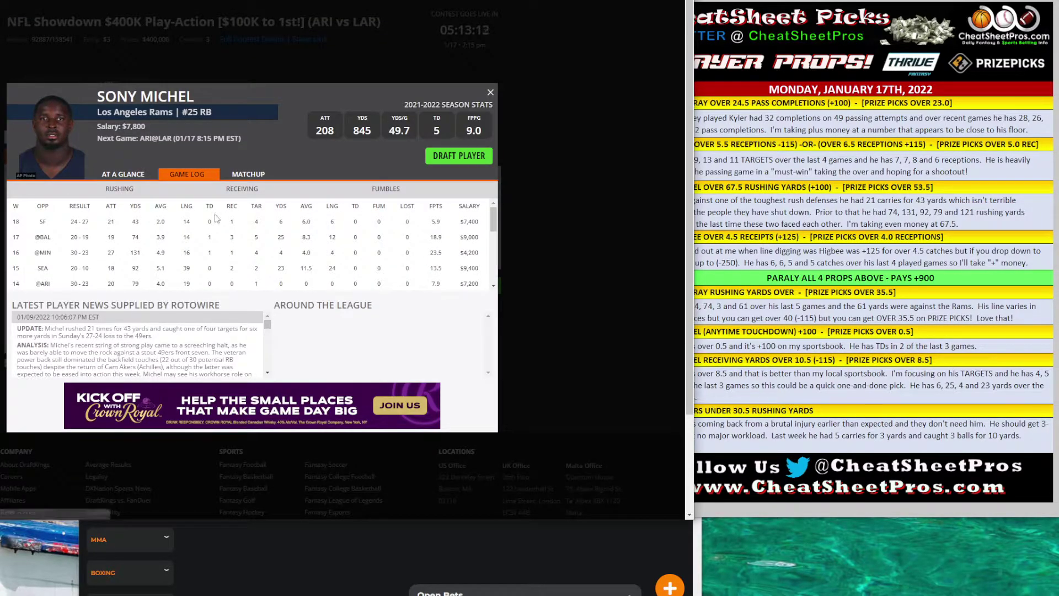
left_click_drag(108, 222, 146, 225)
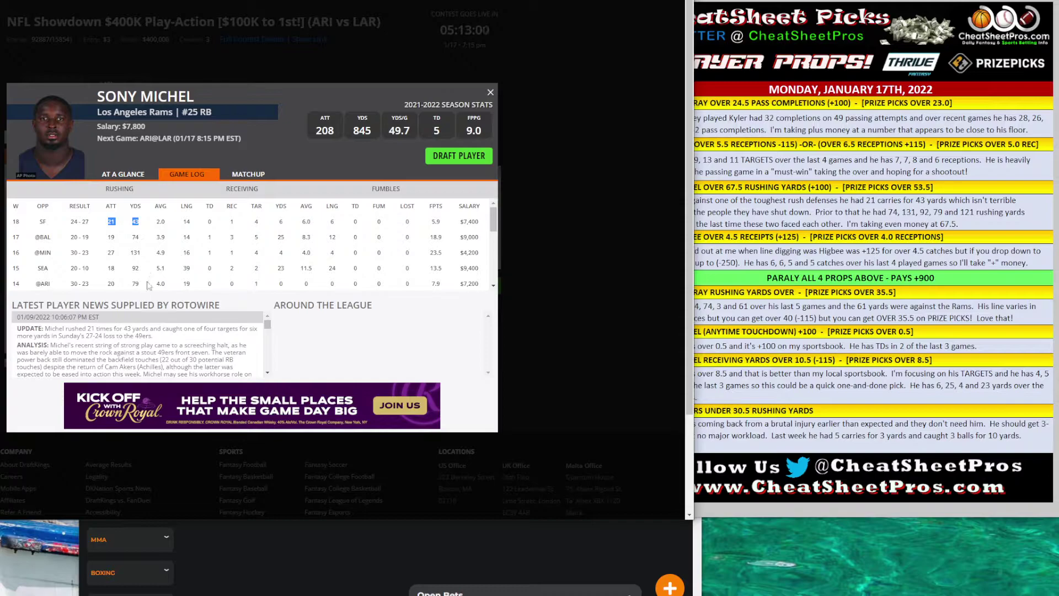
left_click_drag(496, 224, 495, 230)
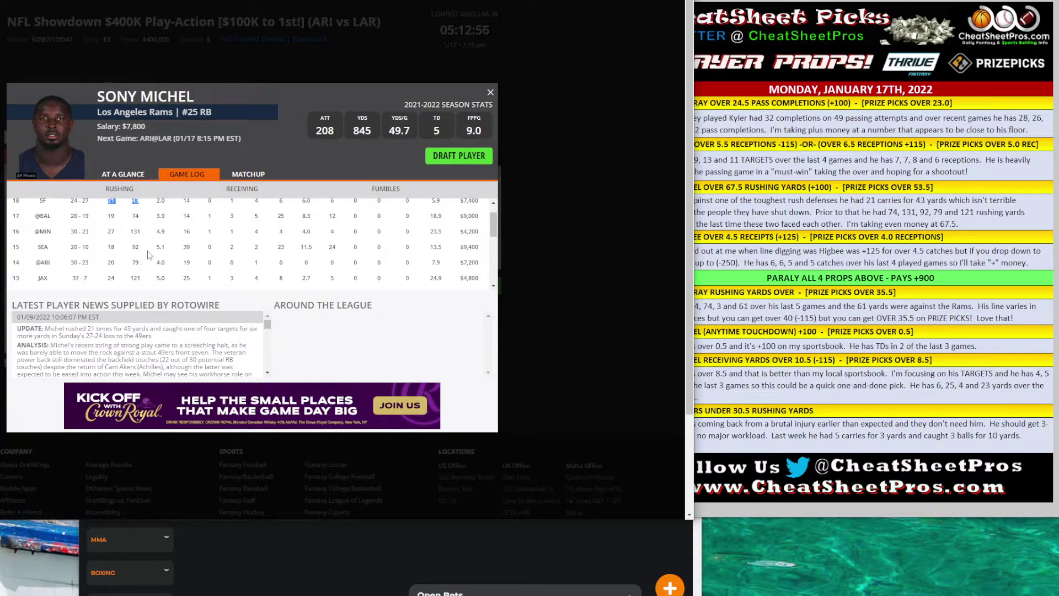
scroll(156, 262, "up", 1)
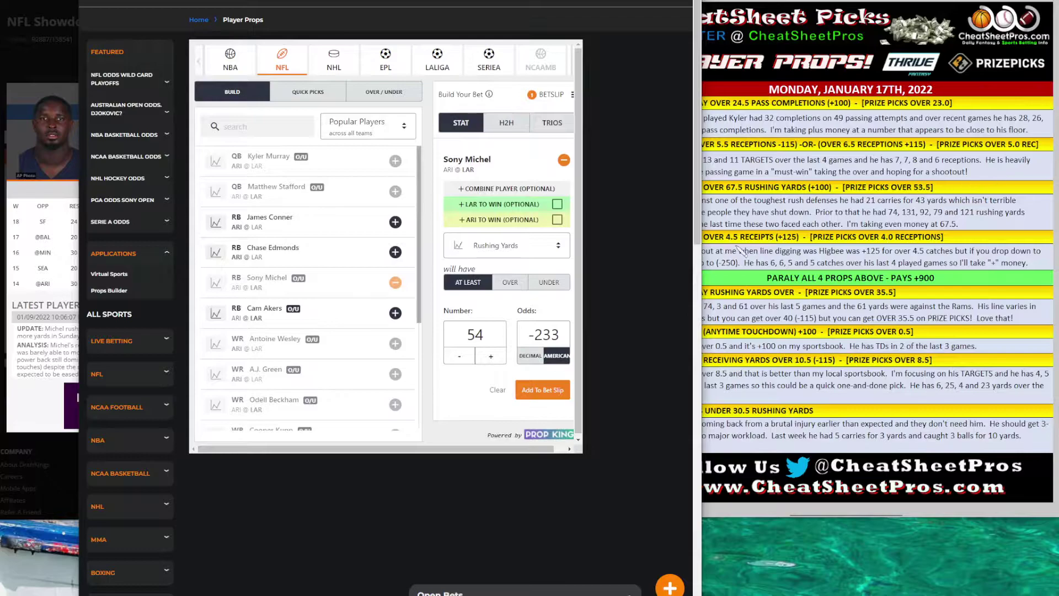
Step: Reprice Sony Michel's rushing line from 54 to 60, then 100 yards (+231)
left_click_drag(490, 335, 468, 334)
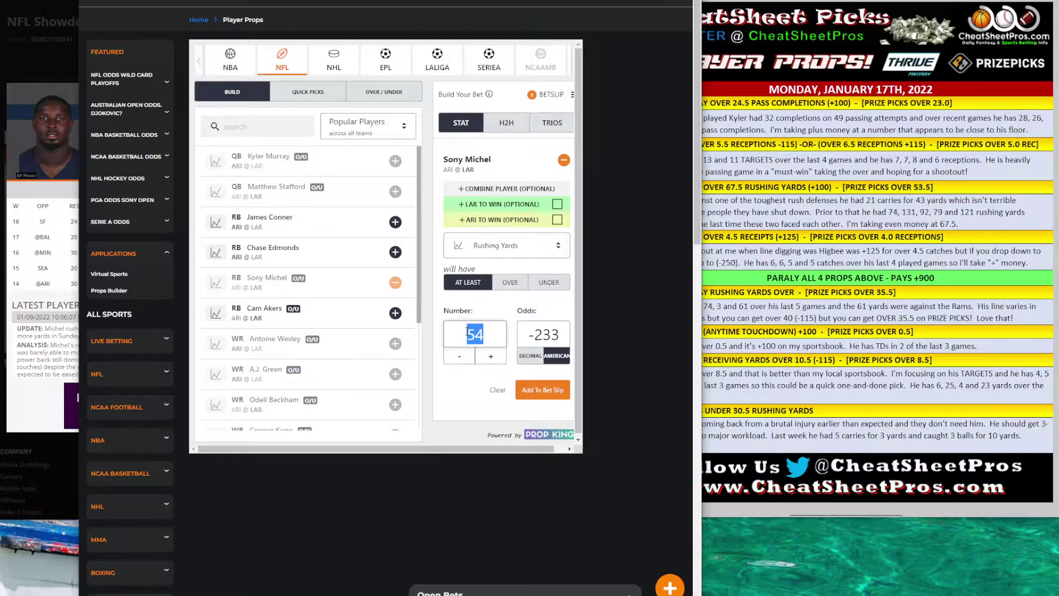
type("60")
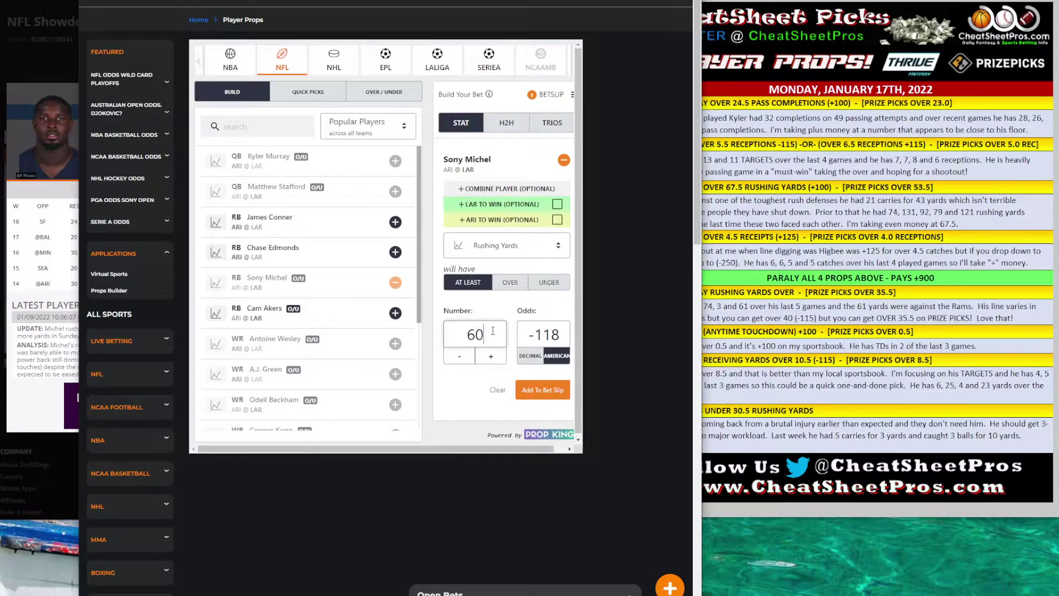
left_click_drag(491, 333, 416, 331)
type("100")
left_click_drag(523, 337, 566, 332)
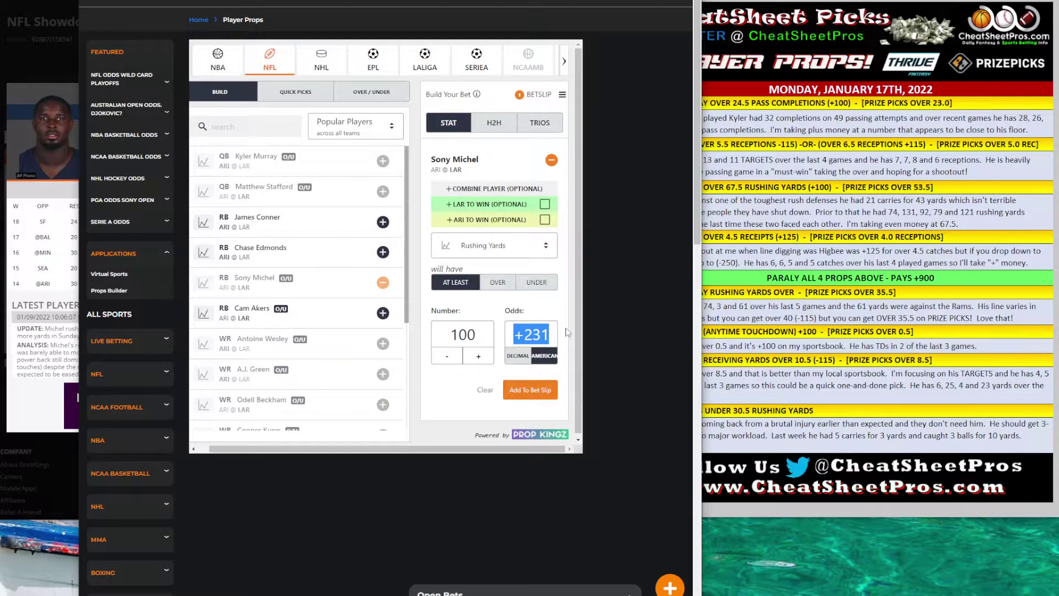
Step: Remove Sony Michel and add Tyler Higbee with Receptions as the statistic
left_click(733, 203)
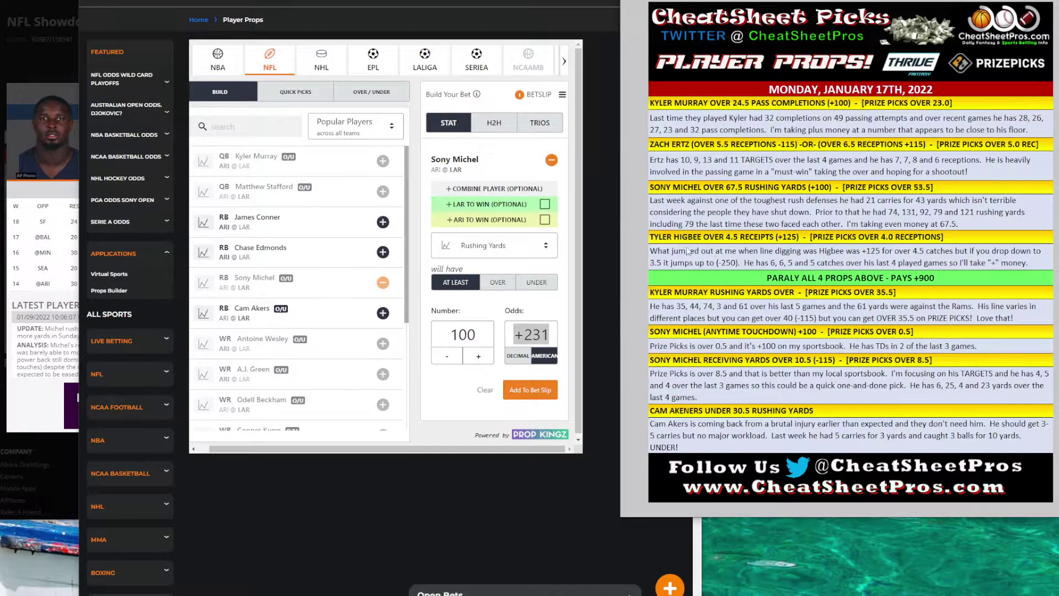
left_click(551, 159)
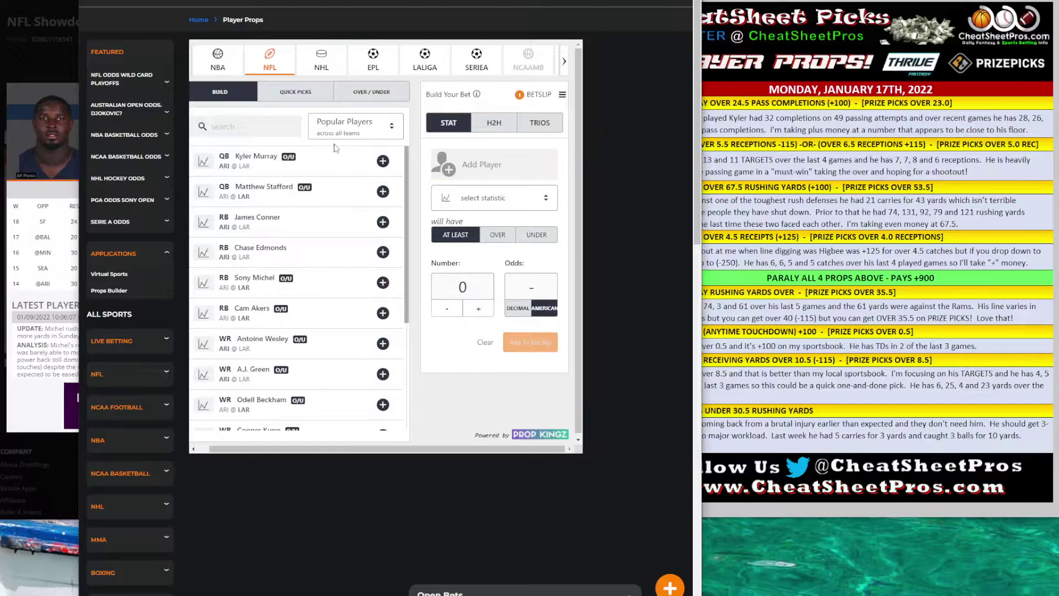
type("hig")
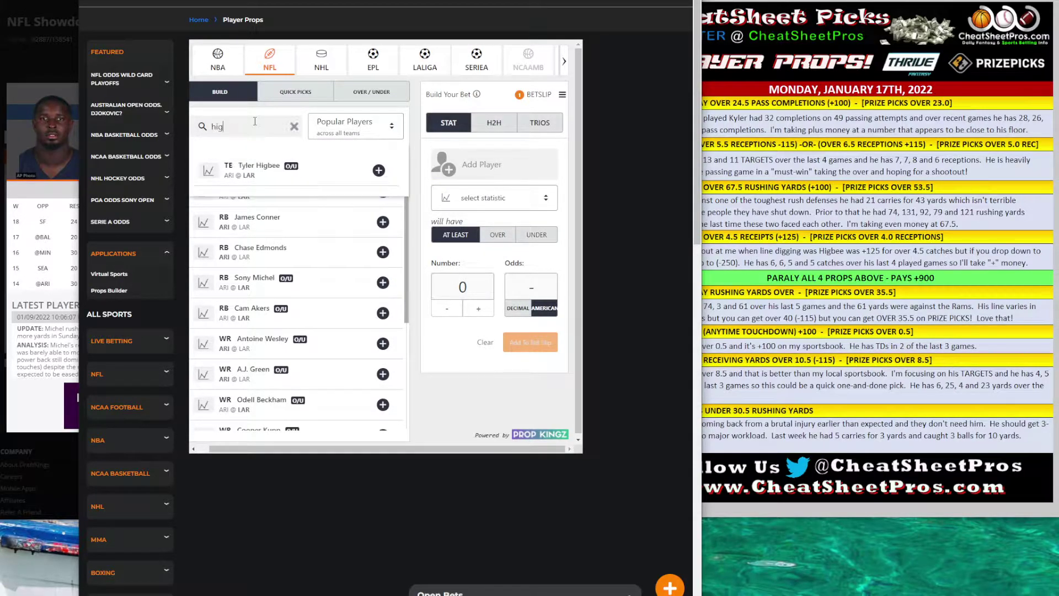
left_click(378, 170)
left_click(479, 248)
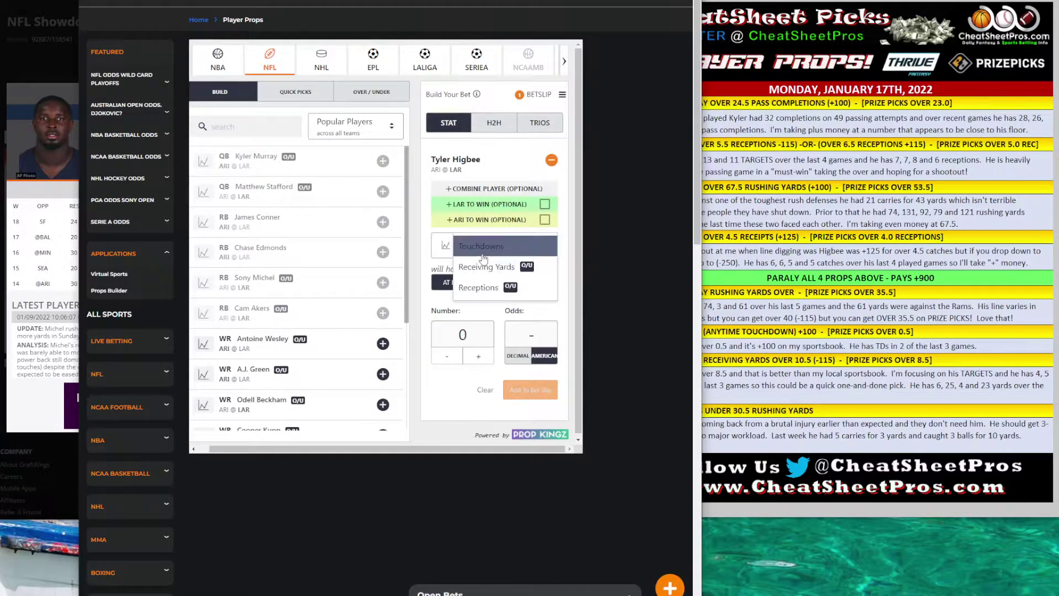
left_click(484, 288)
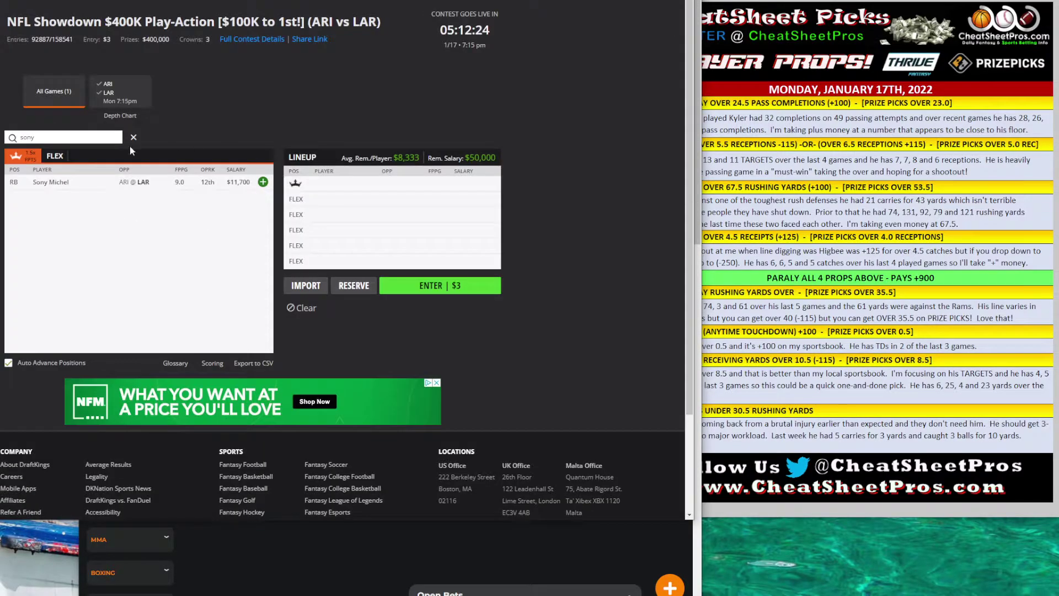
Step: Search 'hi' on DraftKings, review T. Higbee's weekly game log, then close his card
double_click(27, 137)
type("hig")
left_click(47, 182)
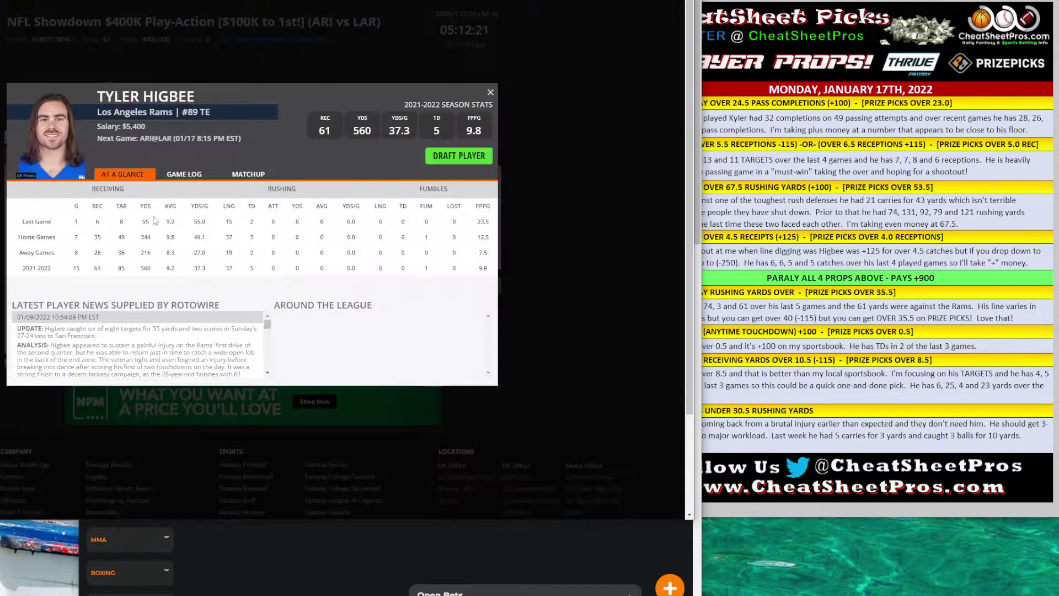
left_click(188, 177)
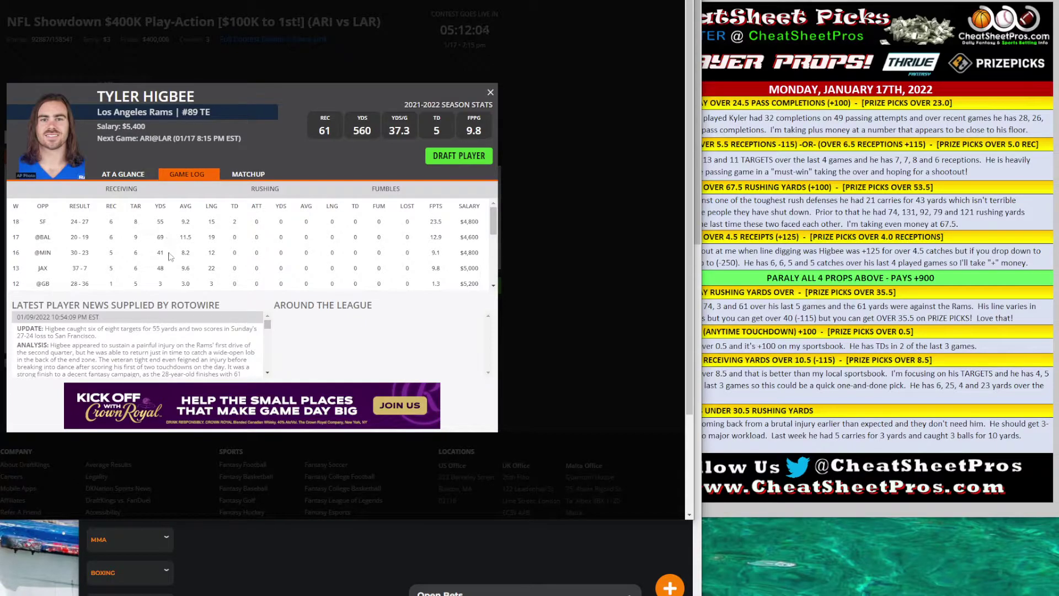
left_click(491, 92)
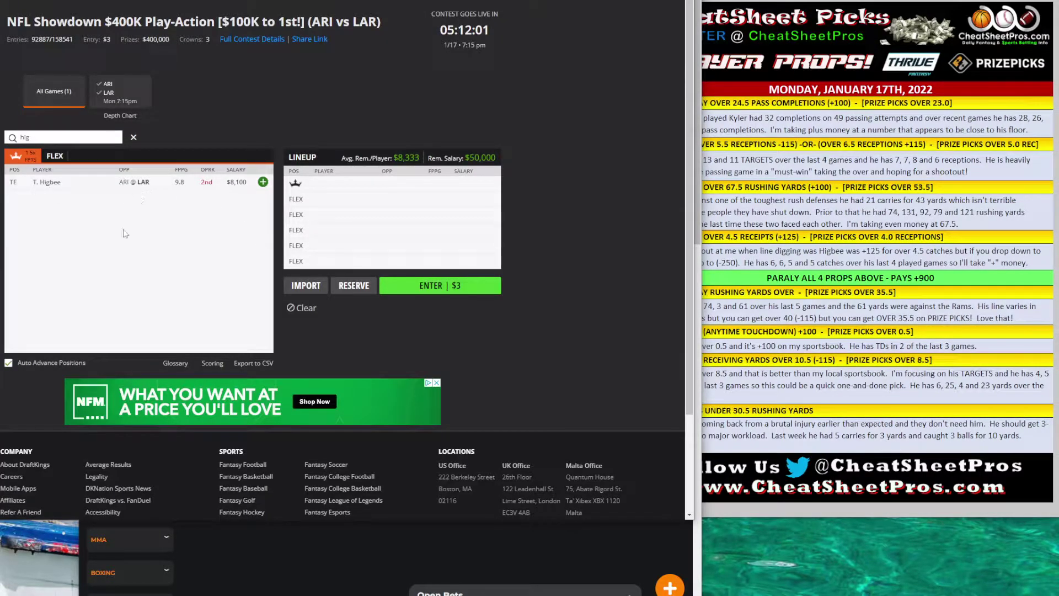
left_click(698, 224)
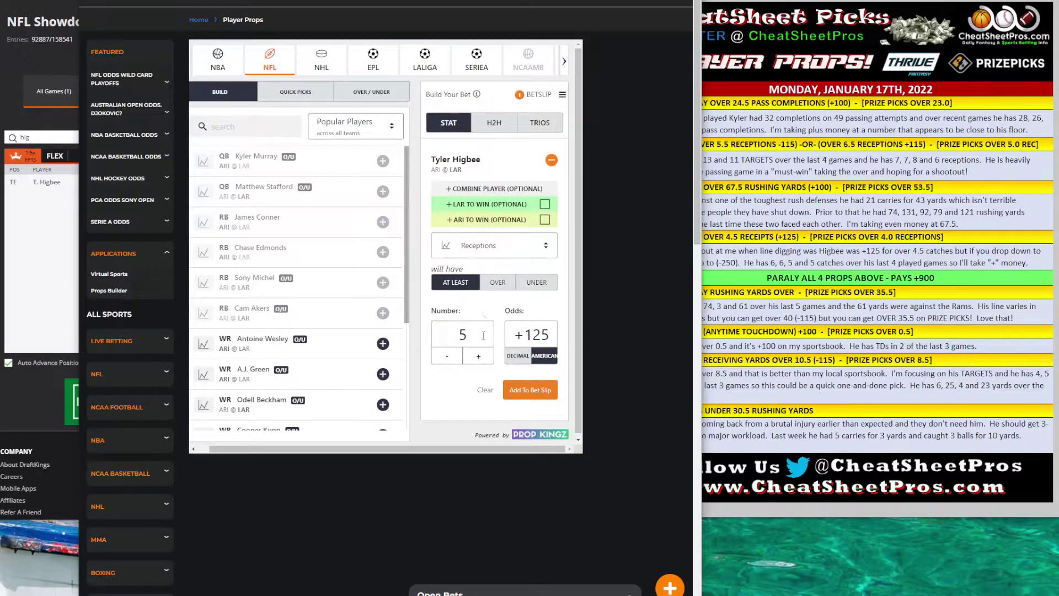
Step: Recheck Higbee's game log, then add his at least 5 receptions (+125) prop to the bet slip
left_click(40, 187)
left_click(185, 174)
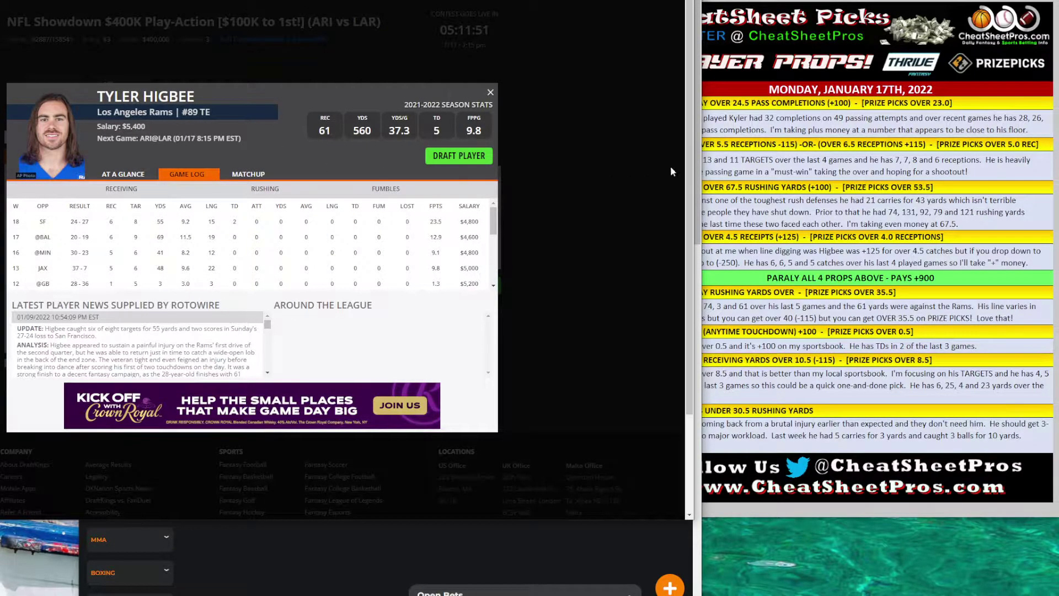
left_click(698, 167)
double_click(495, 338)
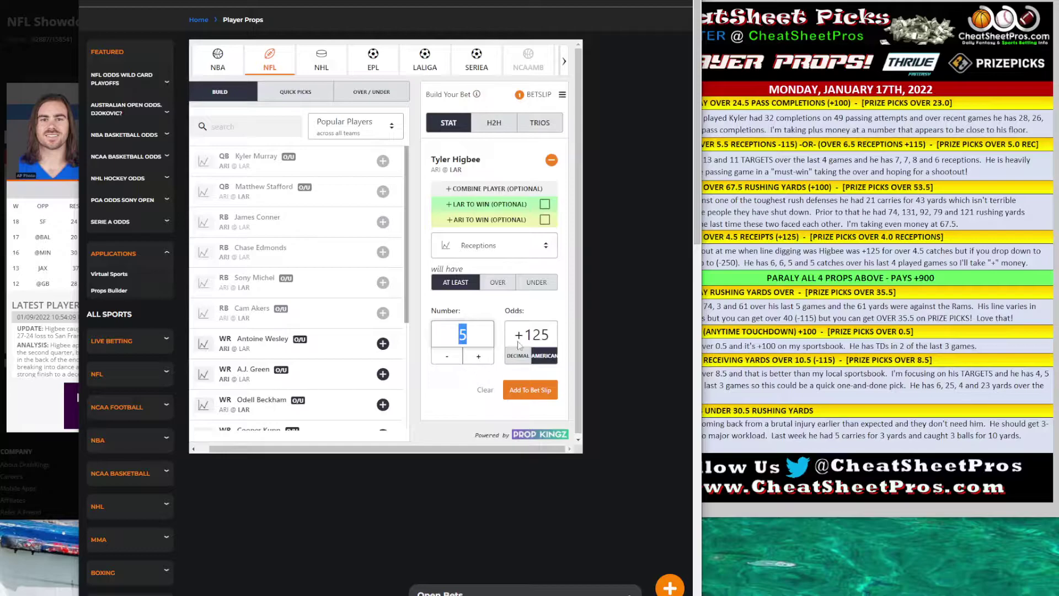
left_click_drag(514, 333, 557, 336)
left_click(568, 340)
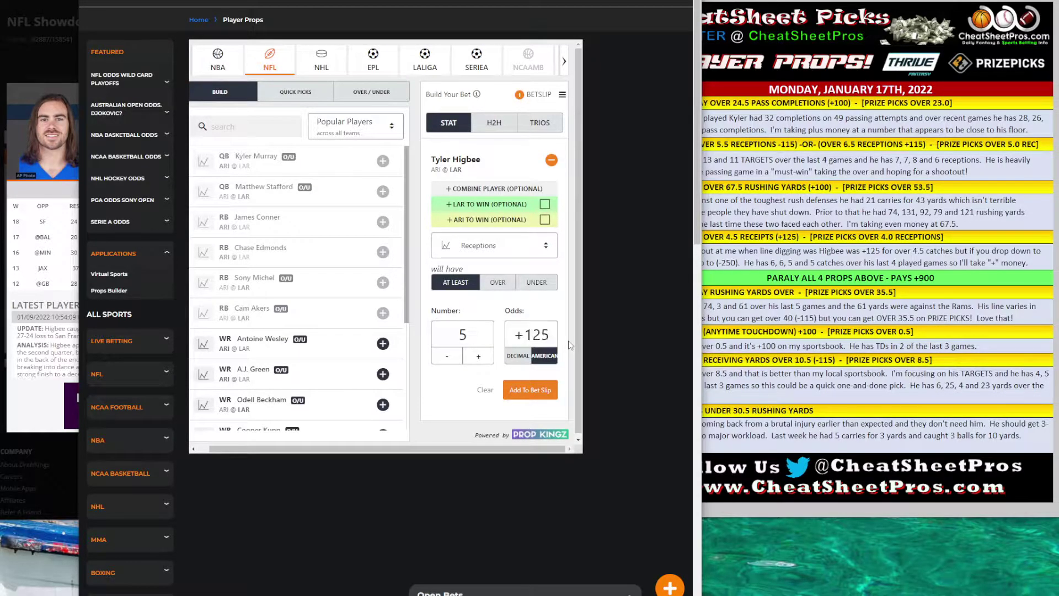
left_click(528, 390)
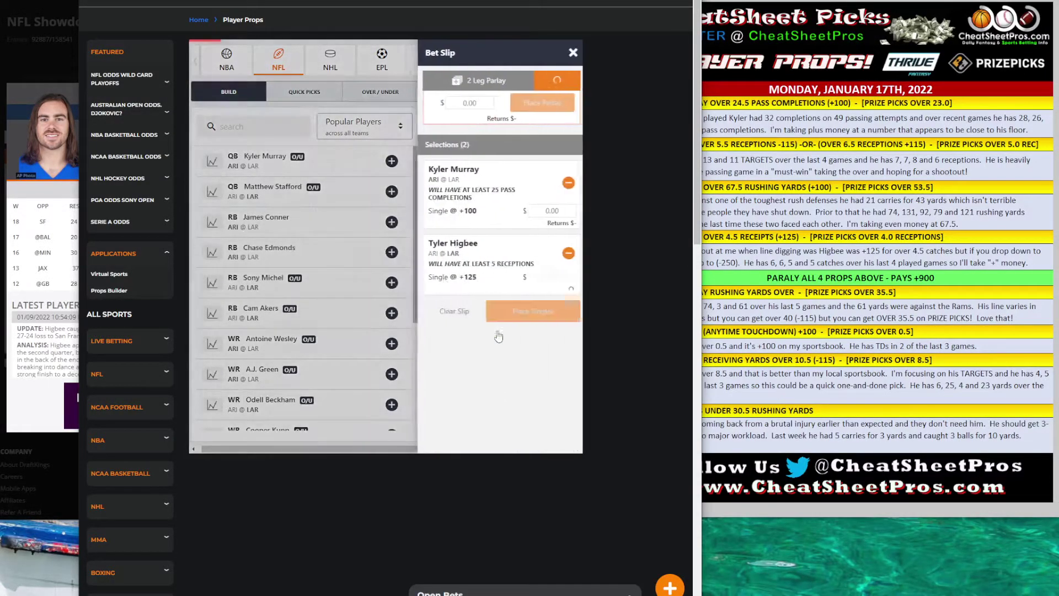
Step: Re-add Tyler Higbee to the builder with Receptions as the statistic
left_click(270, 138)
left_click(244, 126)
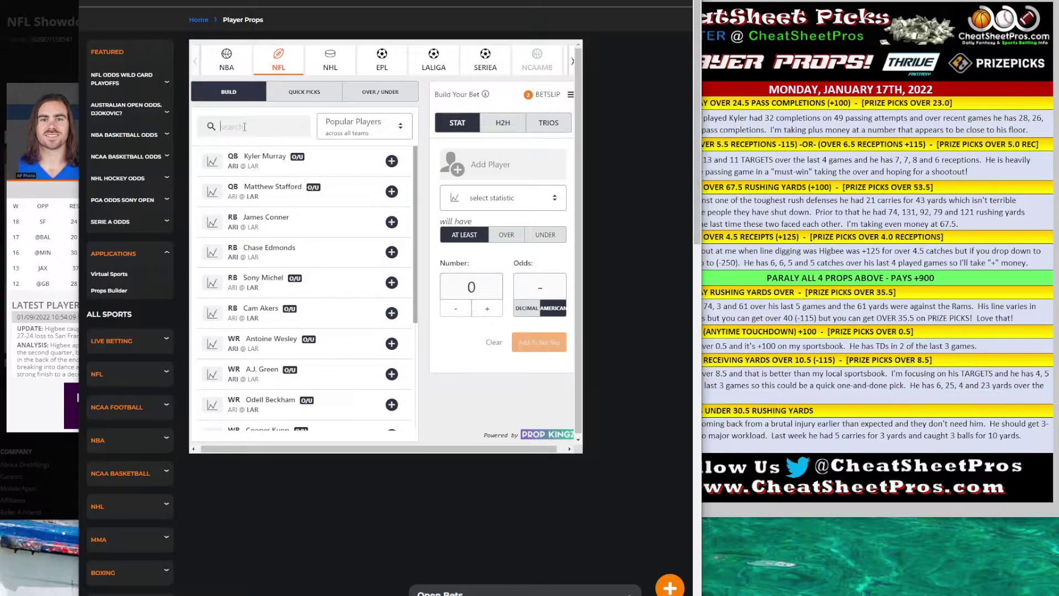
type("hig")
left_click(387, 170)
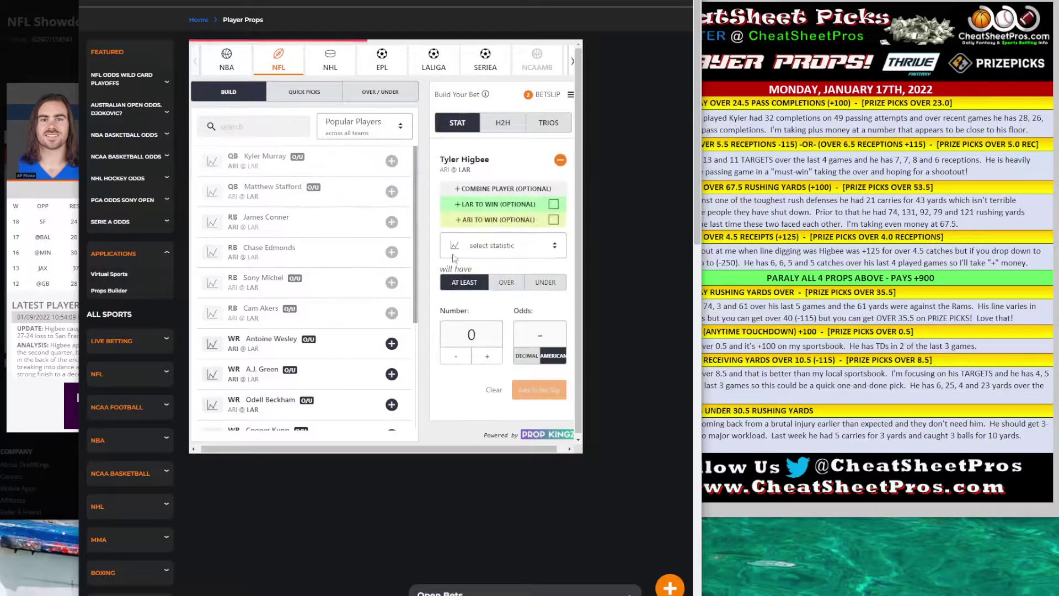
left_click(491, 251)
left_click(497, 287)
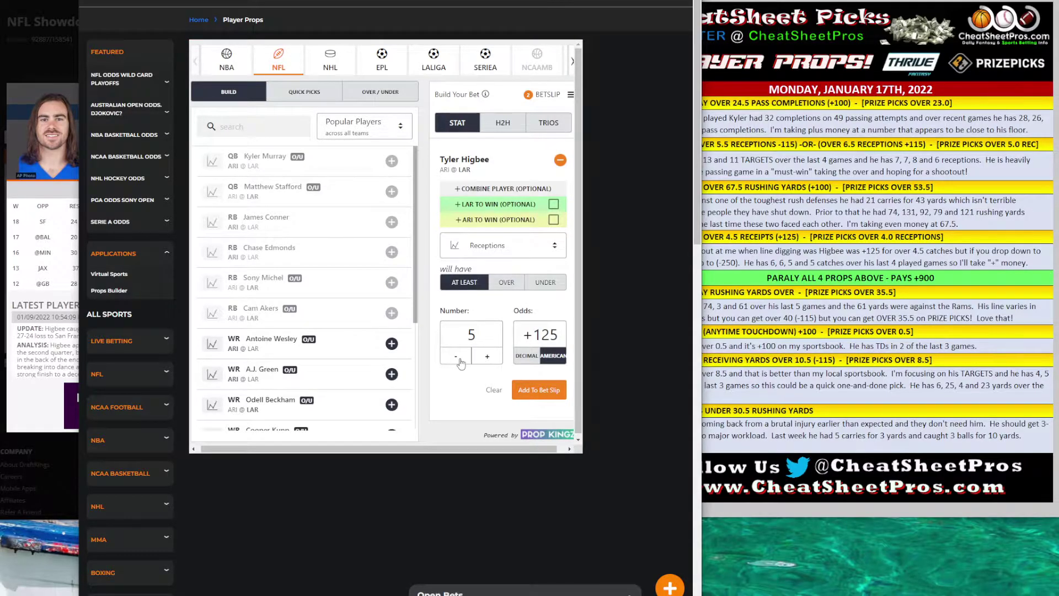
Step: Step Higbee's receptions line through 4 (-250), 5 (+125), 6 (+171) up to 7 (+409)
left_click(461, 362)
left_click_drag(522, 337, 573, 340)
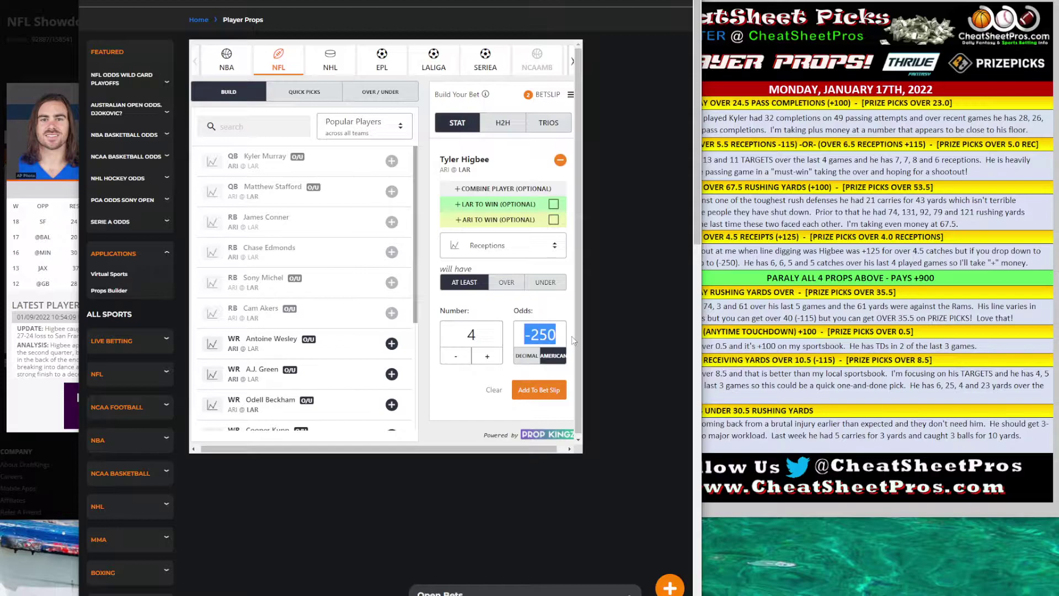
left_click(479, 359)
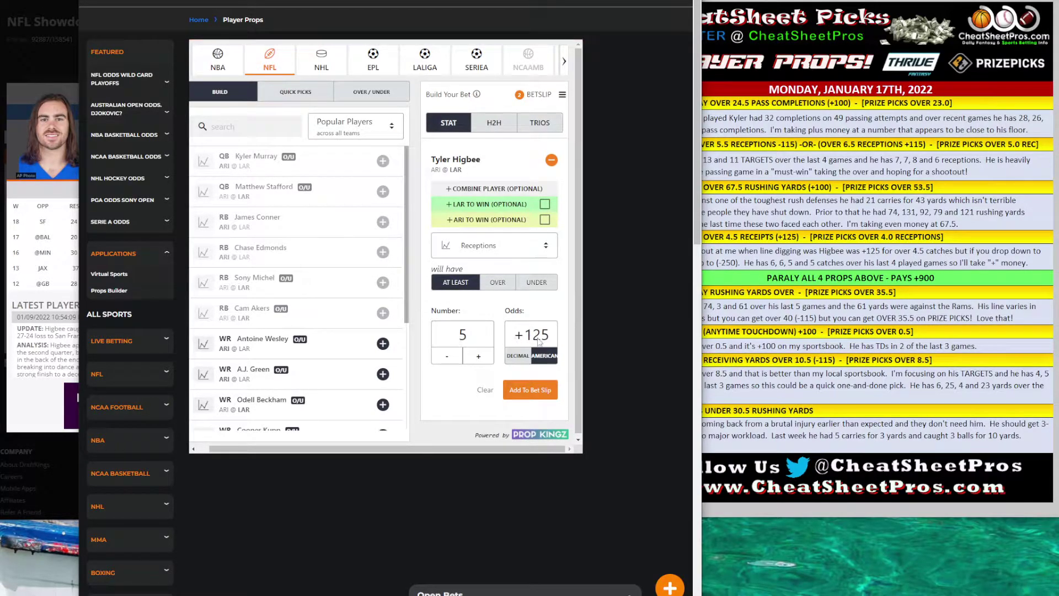
left_click_drag(514, 343, 559, 343)
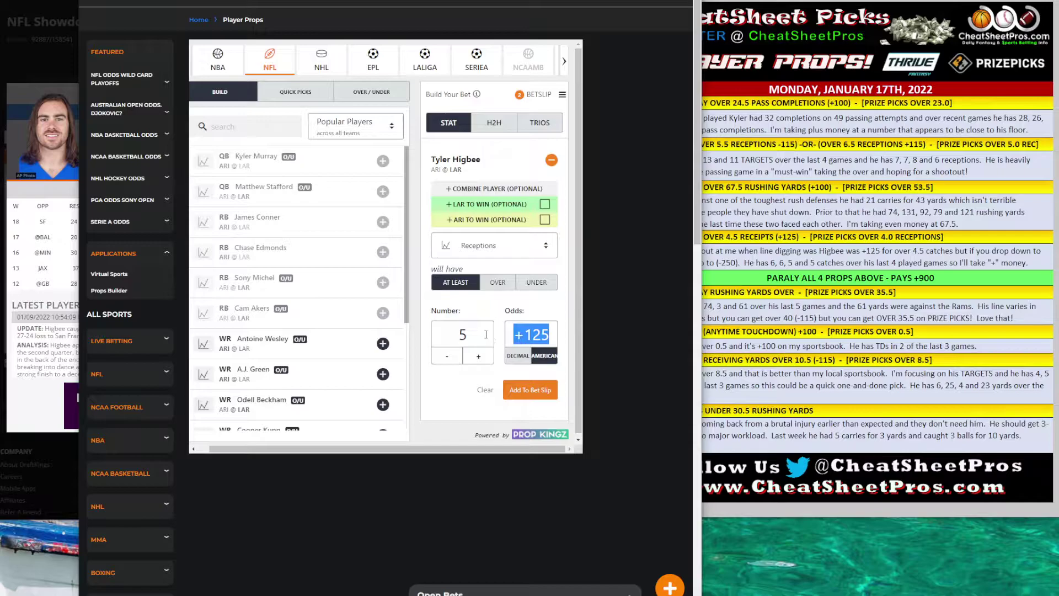
left_click(478, 356)
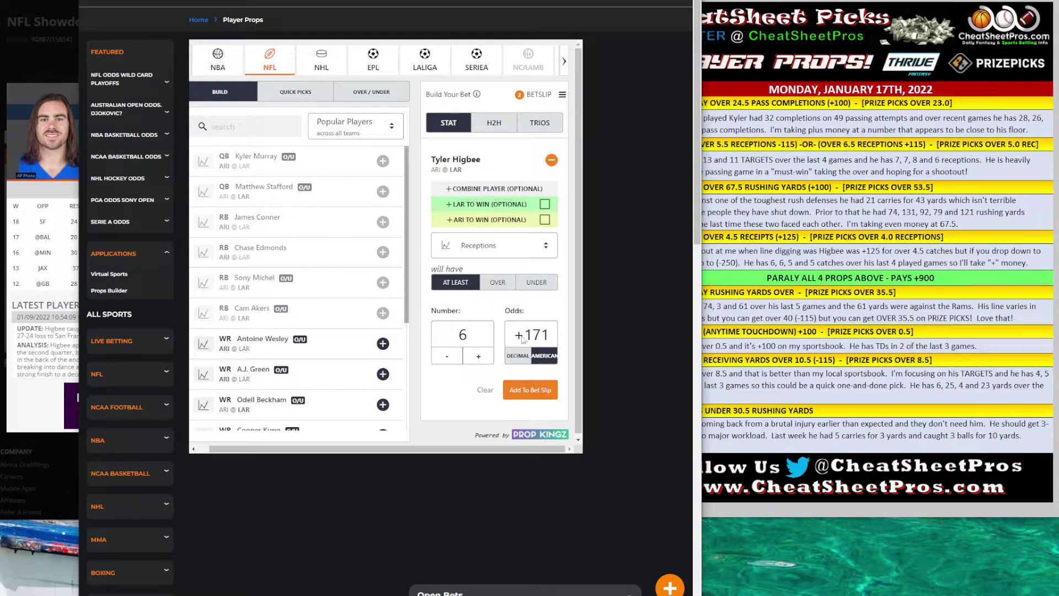
left_click_drag(515, 338, 558, 339)
left_click(478, 356)
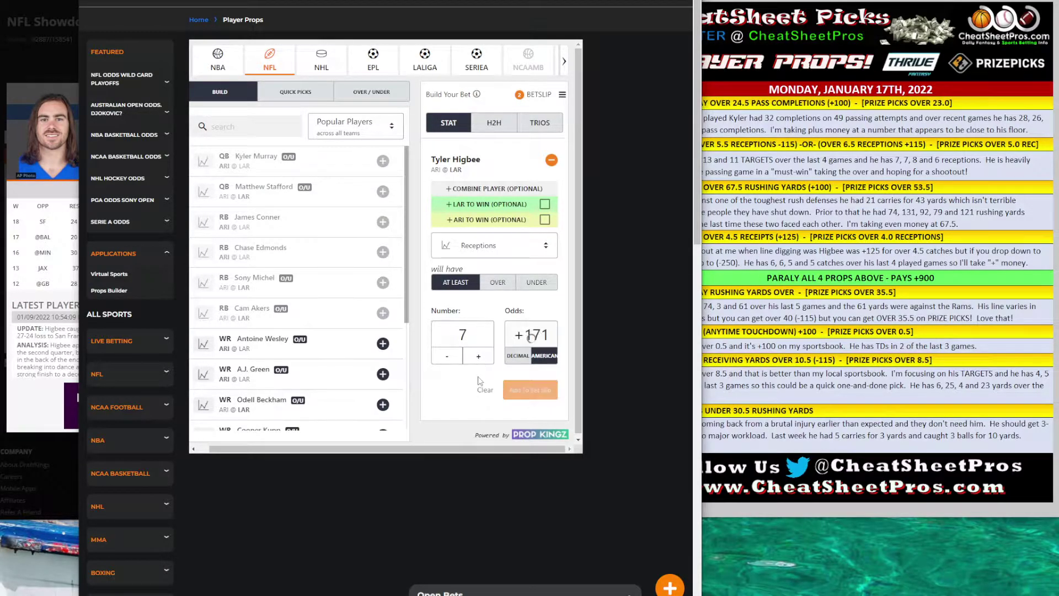
left_click_drag(514, 335, 551, 355)
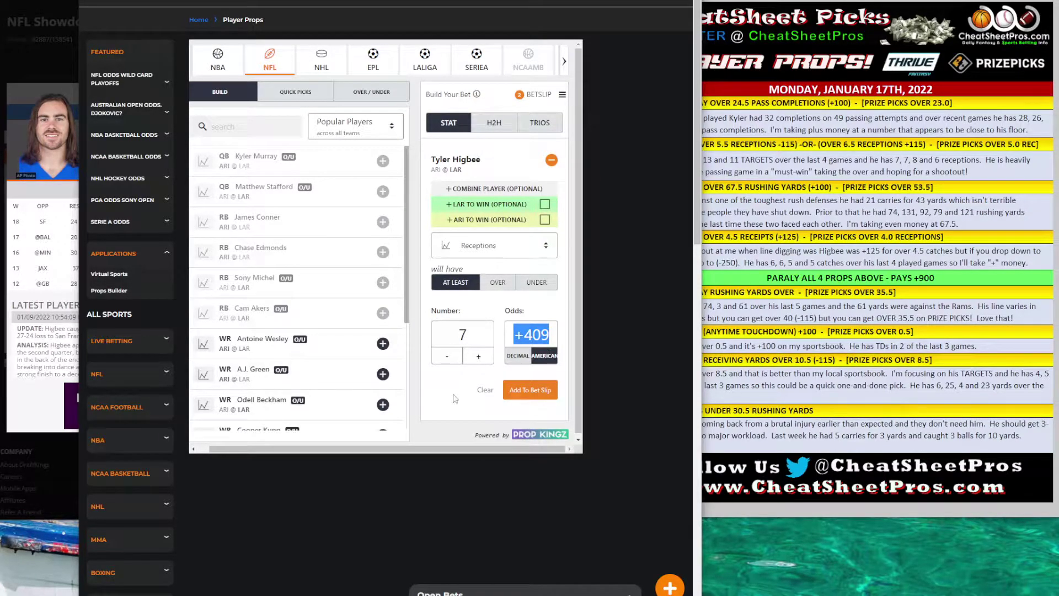
Step: Clear Higbee's 7-reception prop and review the Murray–Higbee 2-leg parlay at +351
left_click(484, 390)
left_click(533, 94)
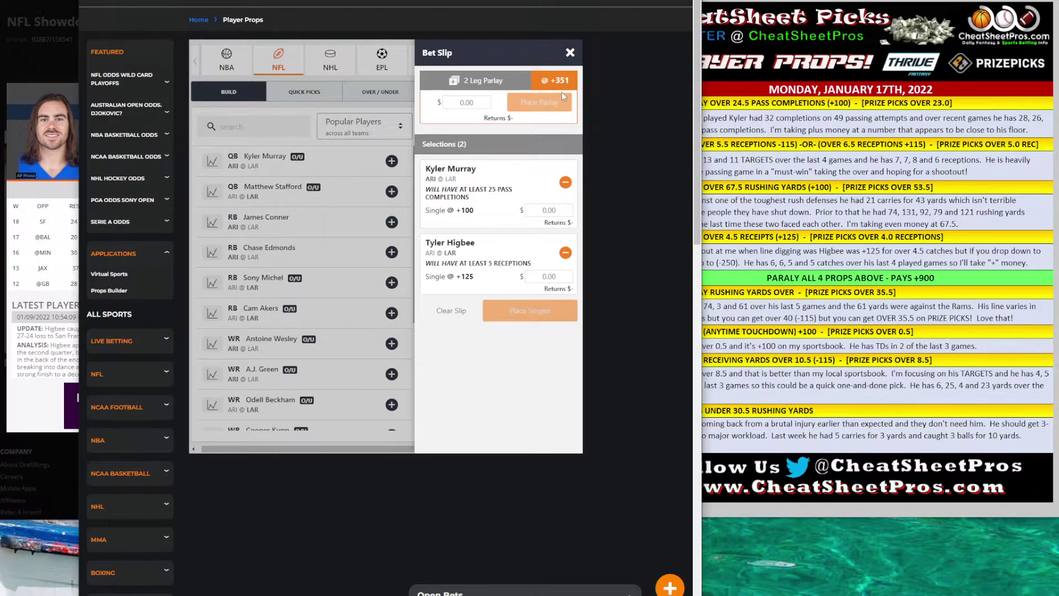
left_click(733, 146)
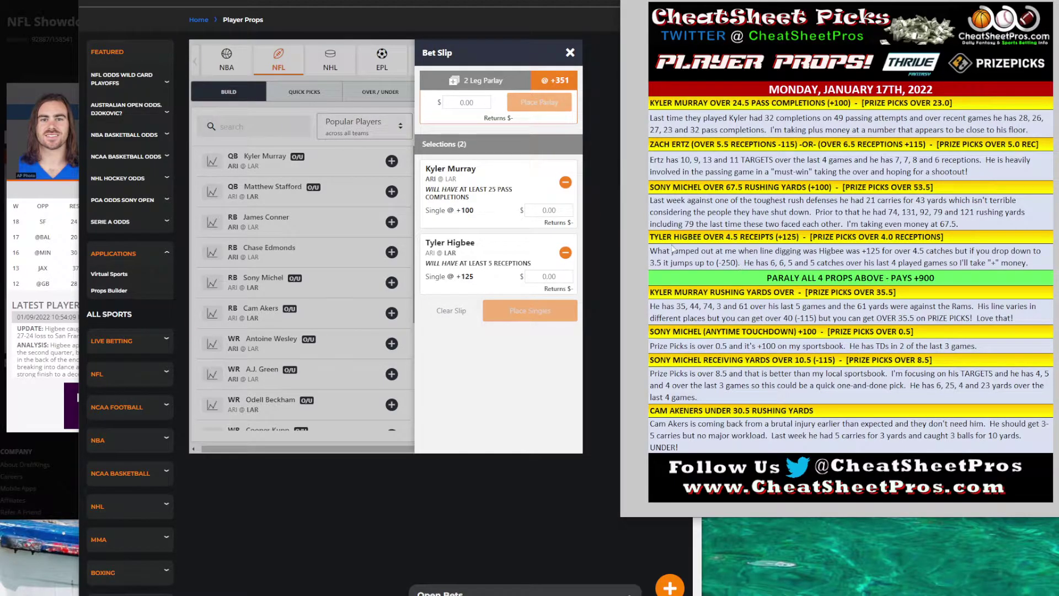
Step: Add Kyler Murray to the builder with Rushing Yards as the statistic
left_click(284, 137)
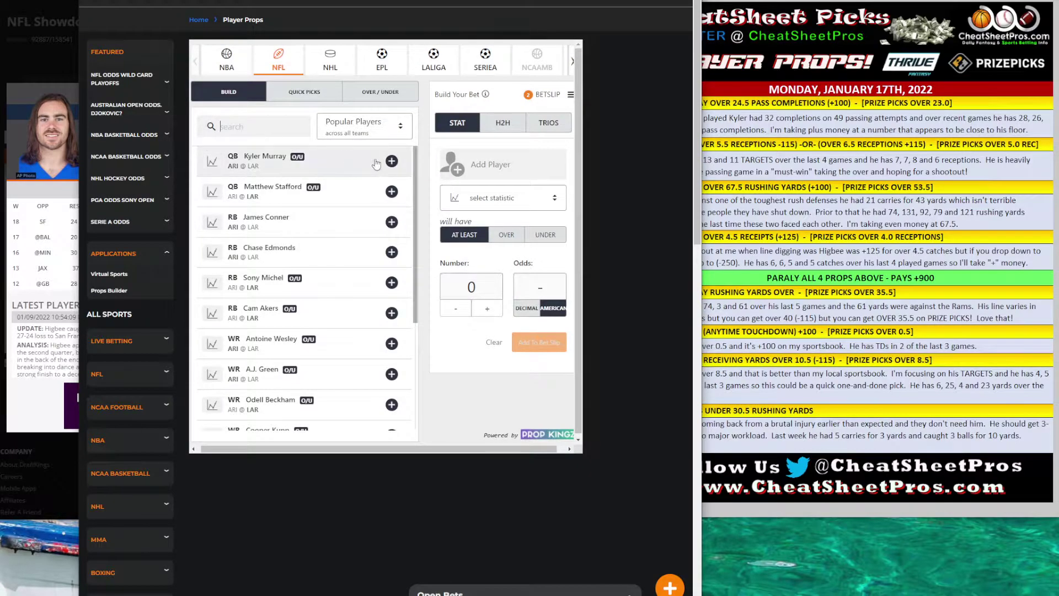
left_click(391, 161)
left_click(490, 249)
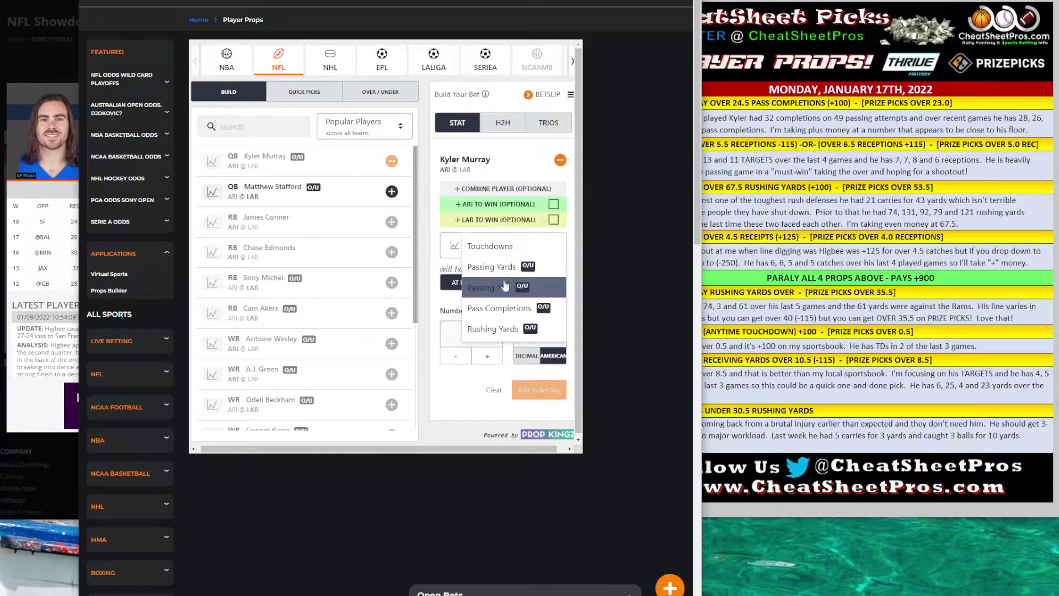
left_click(503, 328)
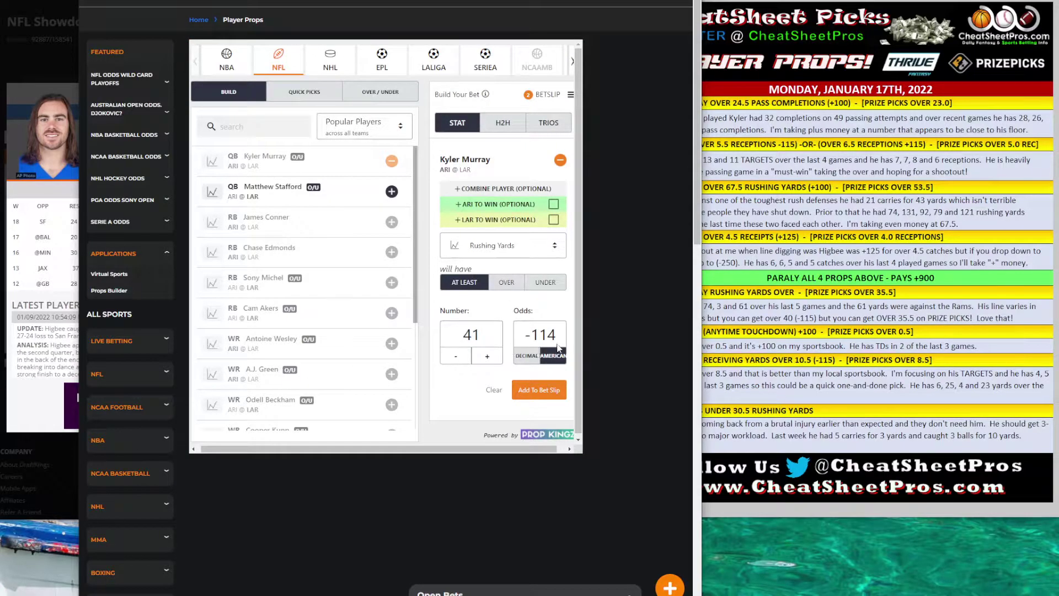
left_click(748, 280)
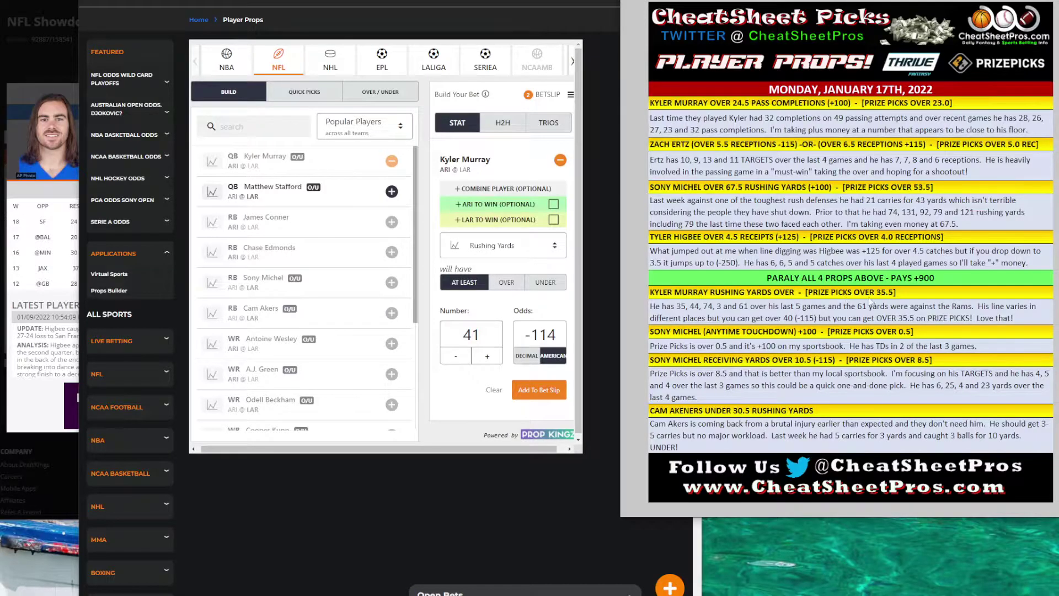
Step: Set Murray's rushing line to 36 yards, priced at -250
left_click(500, 331)
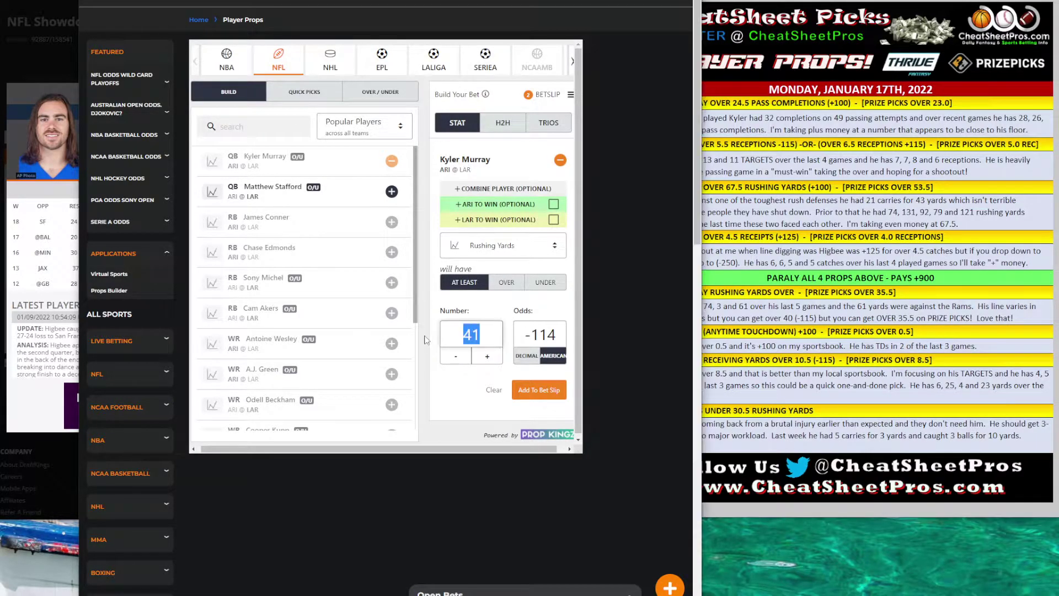
type("36")
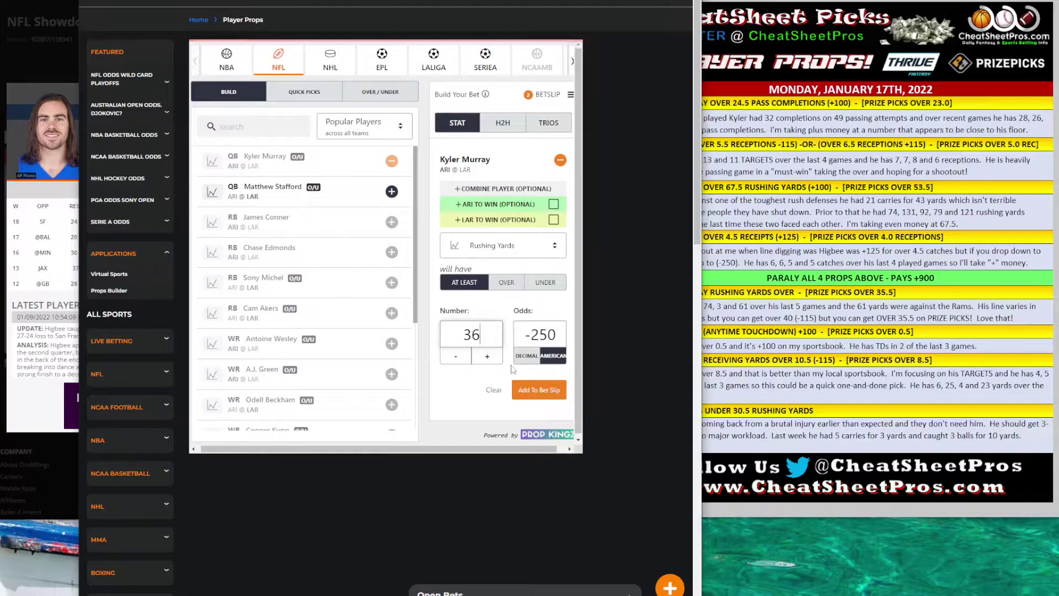
left_click(538, 341)
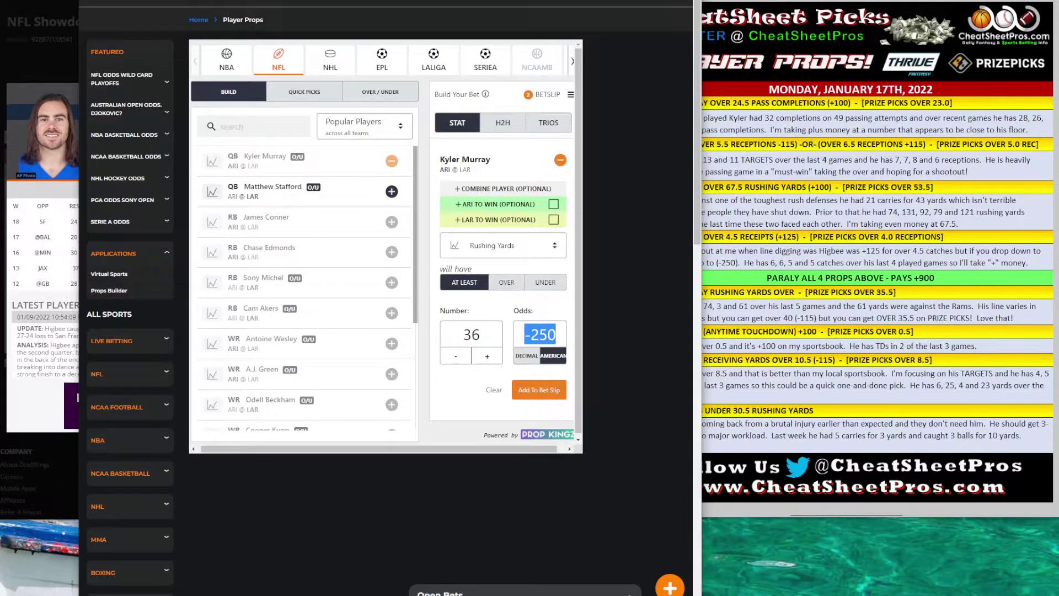
left_click(837, 180)
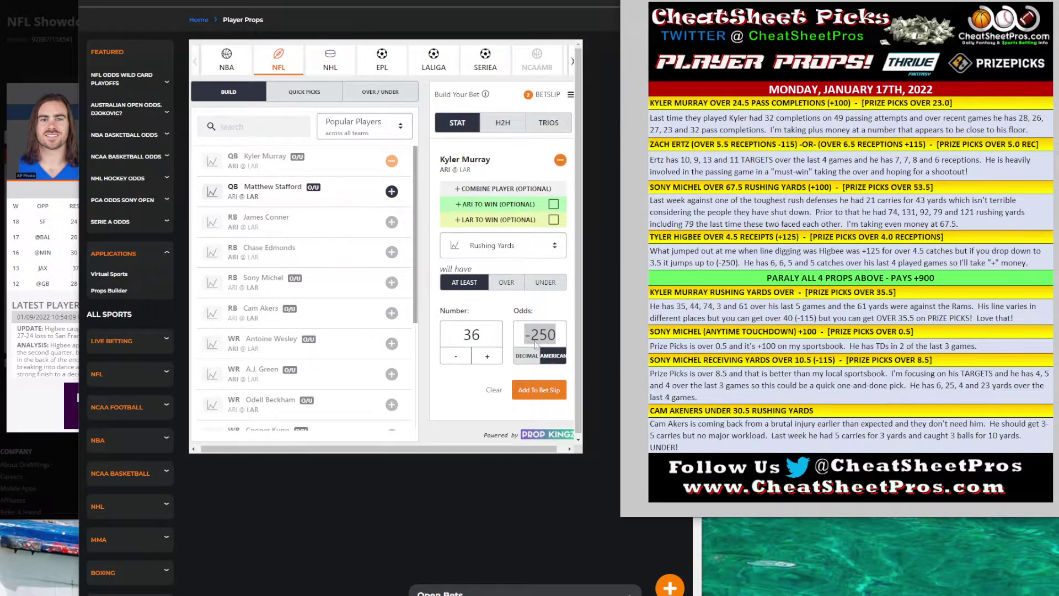
left_click(542, 97)
Step: Clear the old picks and put Murray's 36 rushing yards prop on the bet slip
left_click(543, 97)
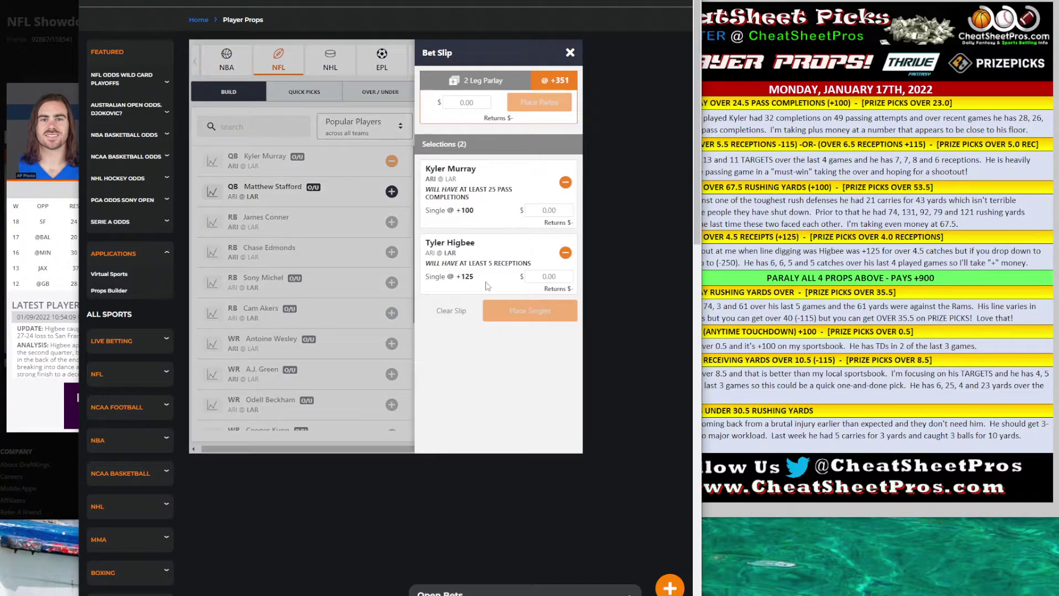
left_click(449, 317)
left_click(538, 392)
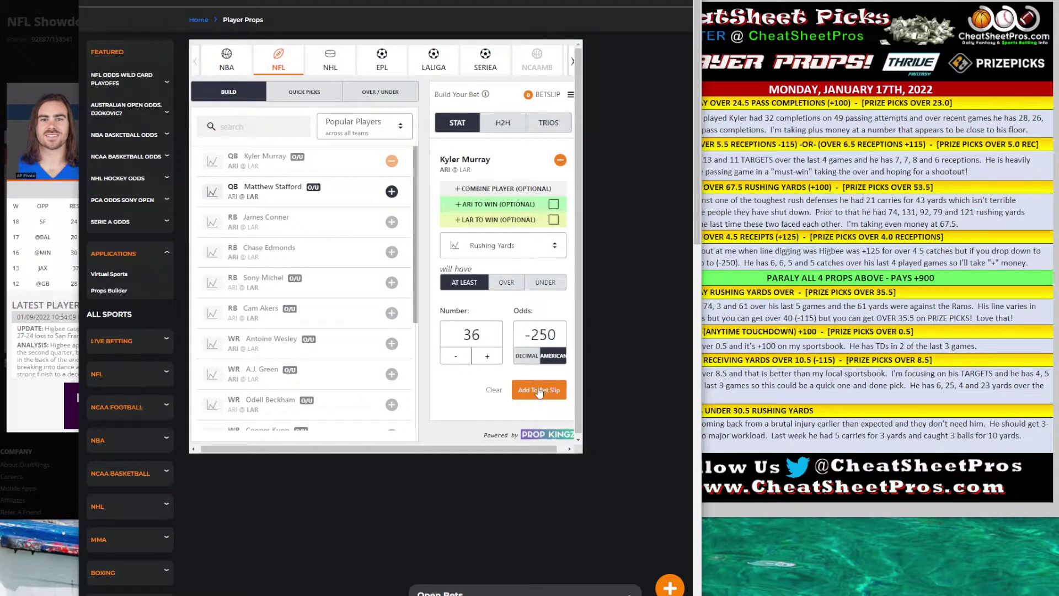
Step: Add Sony Michel at 54 rushing yards to the slip, forming a +100 parlay
left_click(281, 131)
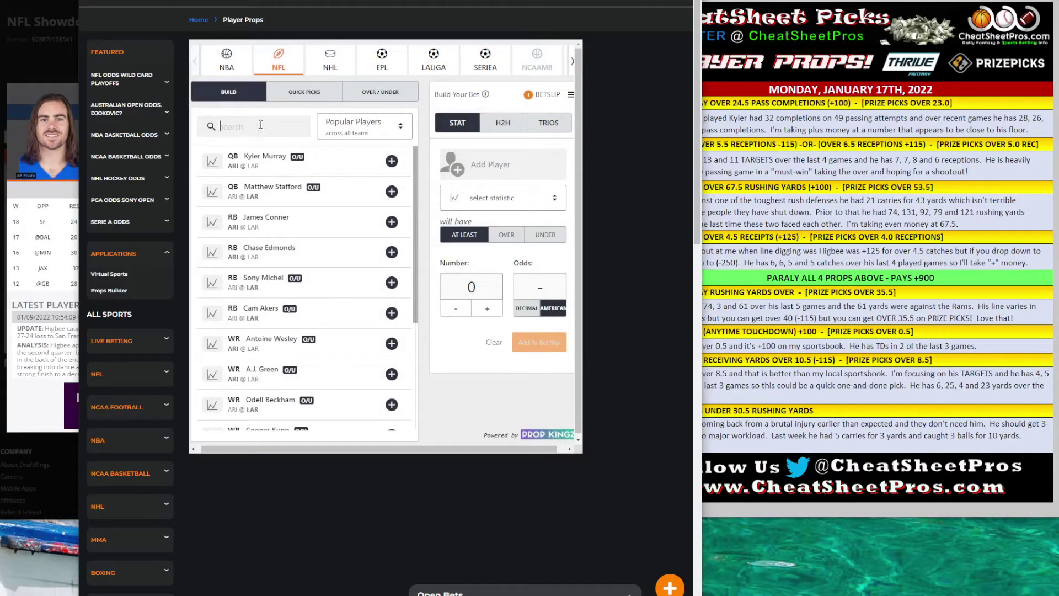
type("sony")
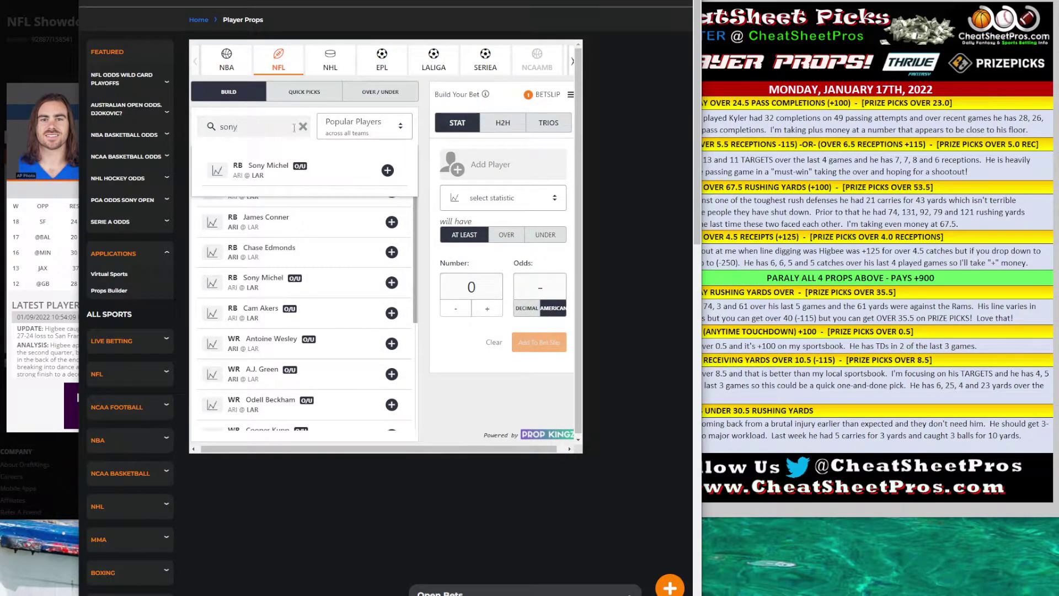
left_click(387, 170)
left_click(503, 245)
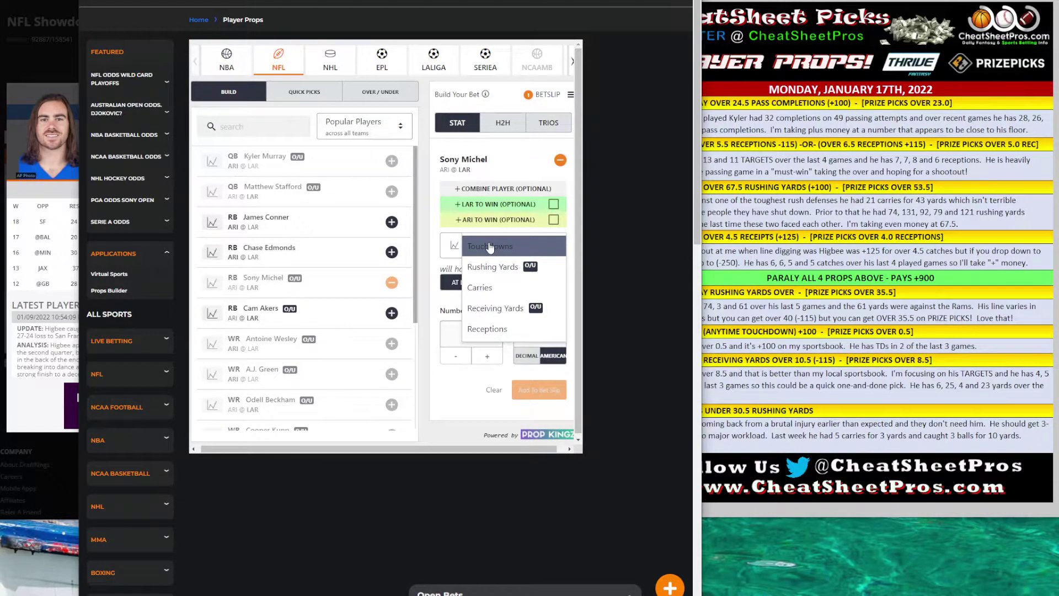
left_click(510, 270)
double_click(447, 330)
type("54")
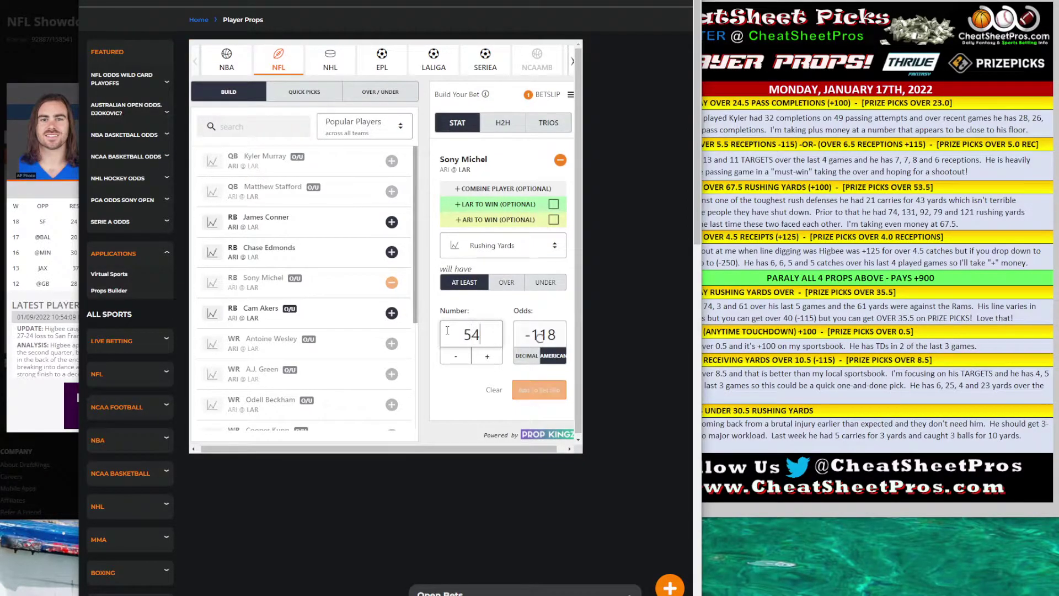
left_click(529, 391)
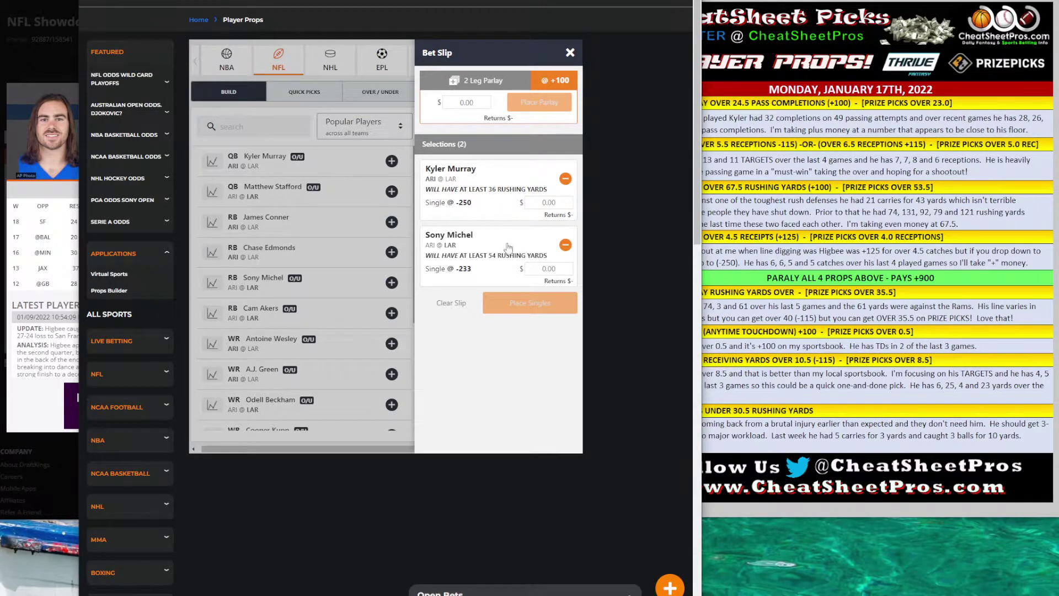
left_click(570, 52)
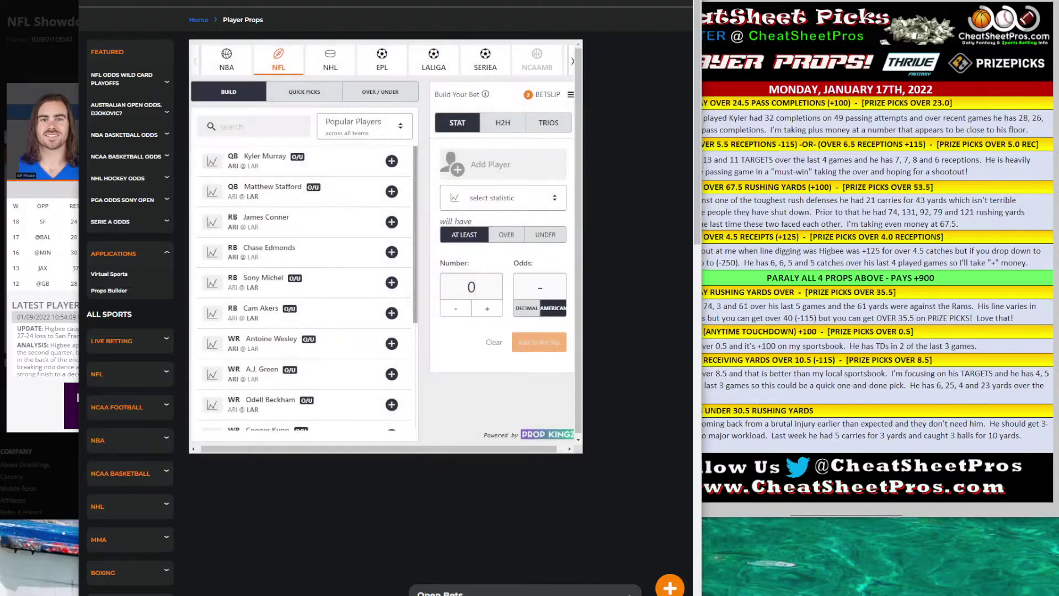
left_click(750, 26)
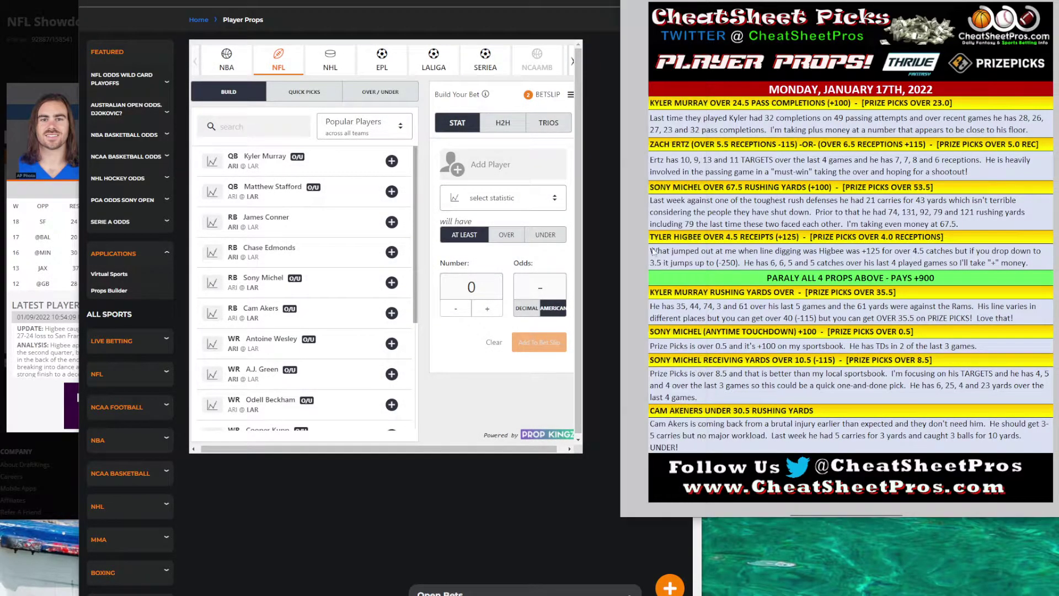
Step: Close Higbee's DraftKings card, search 'kyler' and open K. Murray's game log
left_click(56, 257)
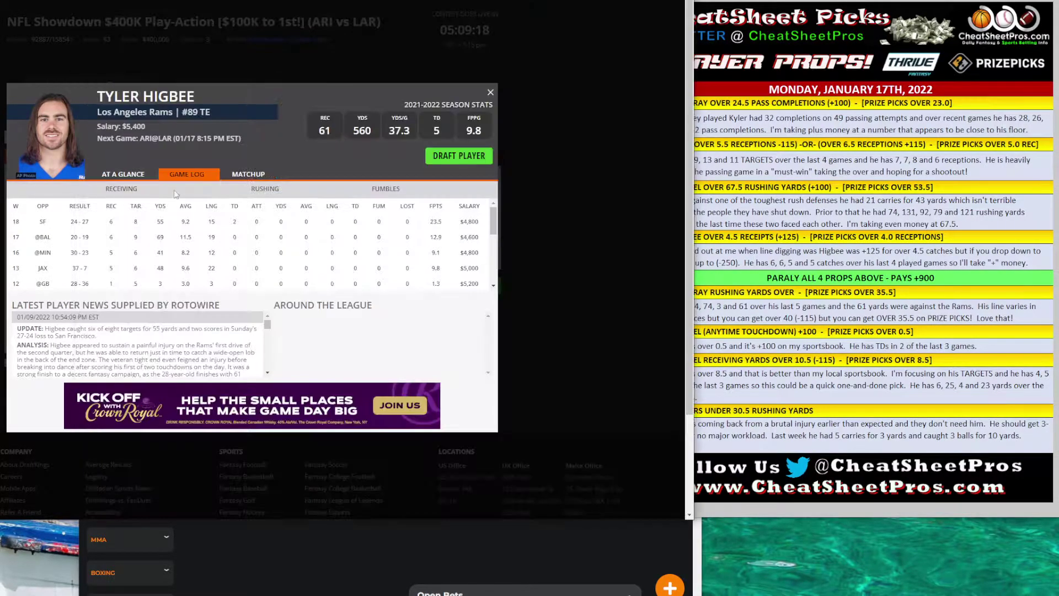
left_click(490, 93)
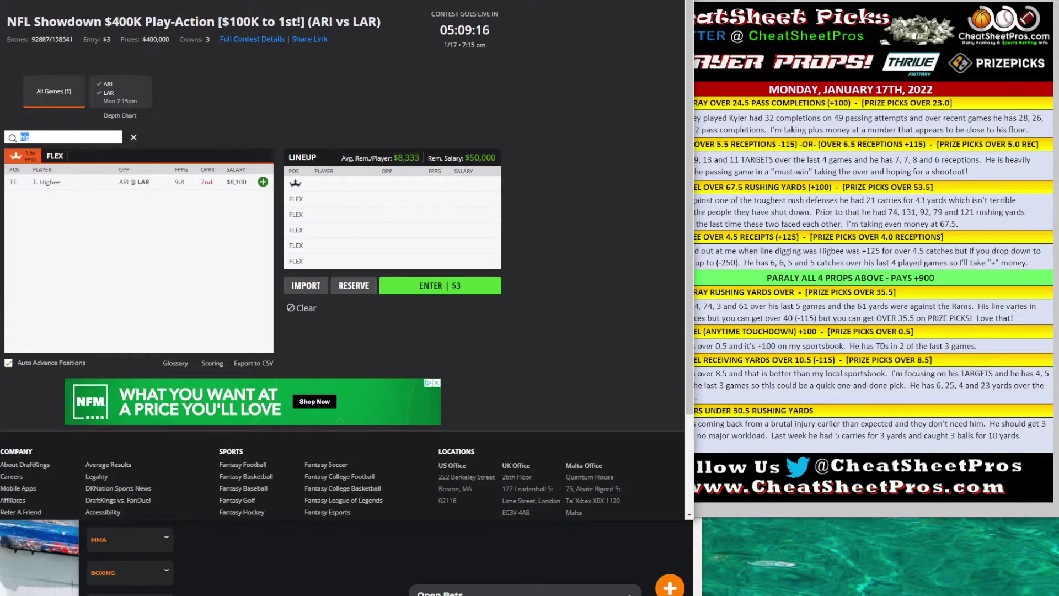
type("kyler")
left_click(48, 182)
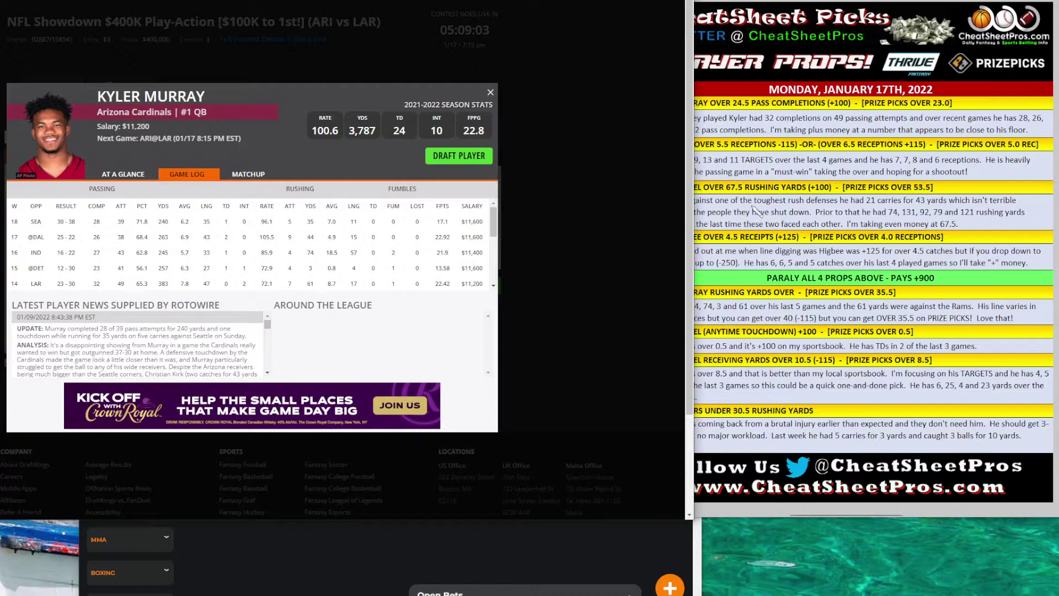
left_click(907, 168)
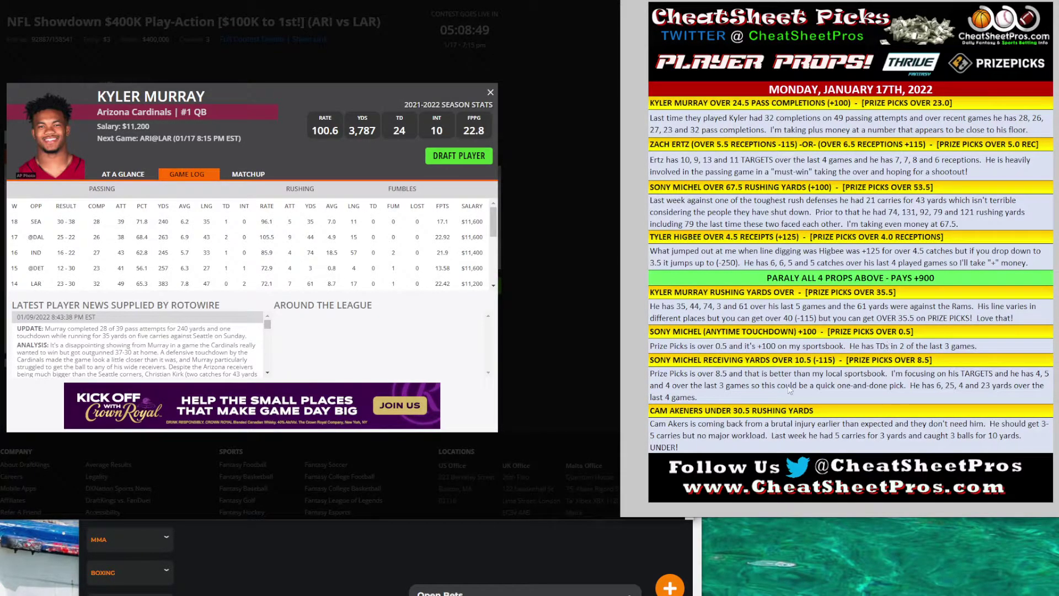
left_click(637, 547)
Step: Search 'sony' and add Sony Michel with Receiving Yards as the statistic
left_click(268, 127)
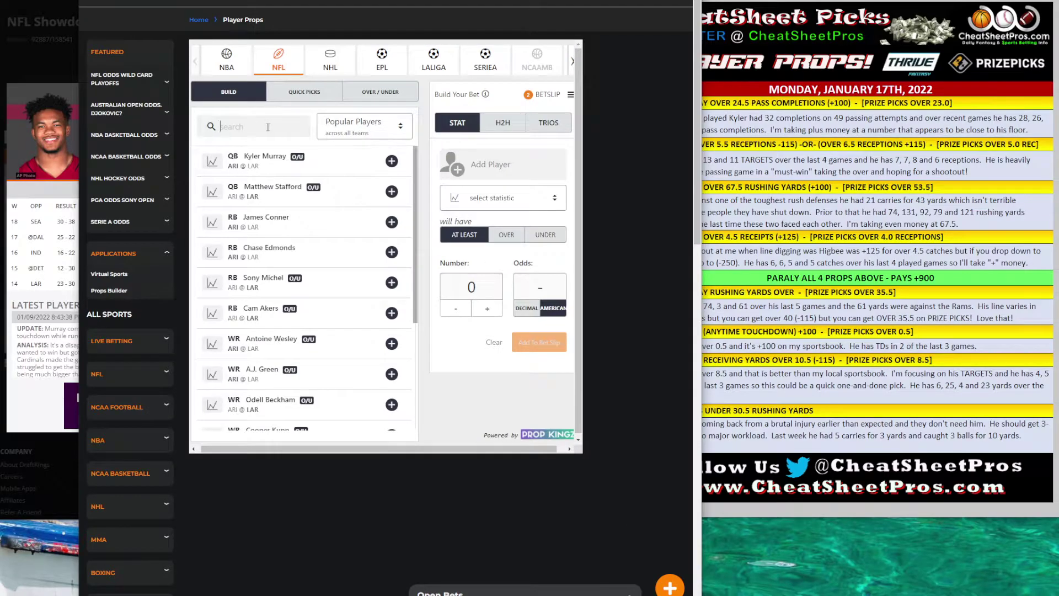
type("sony")
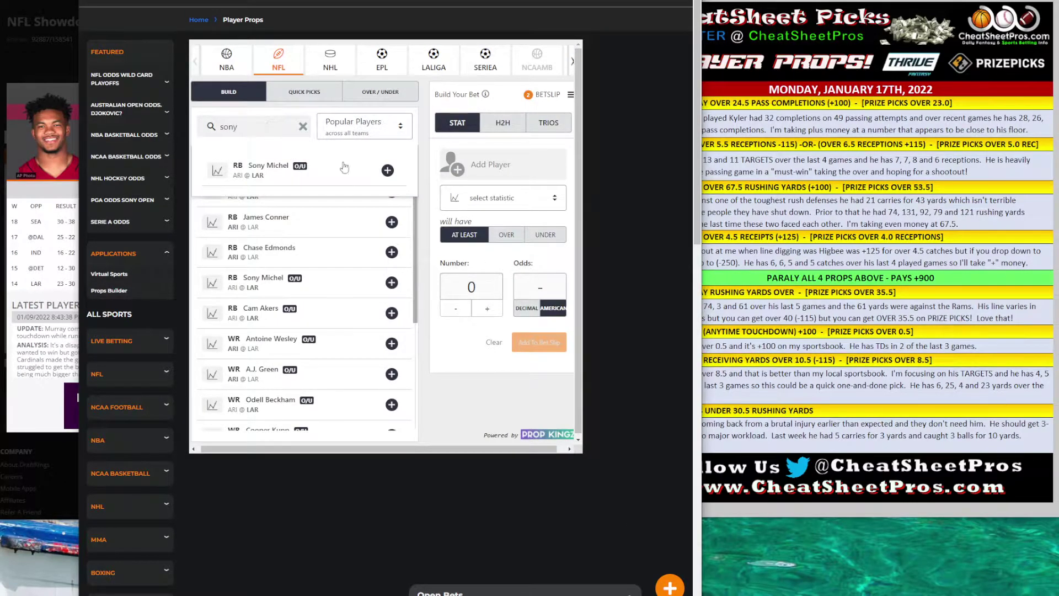
left_click(388, 172)
left_click(496, 245)
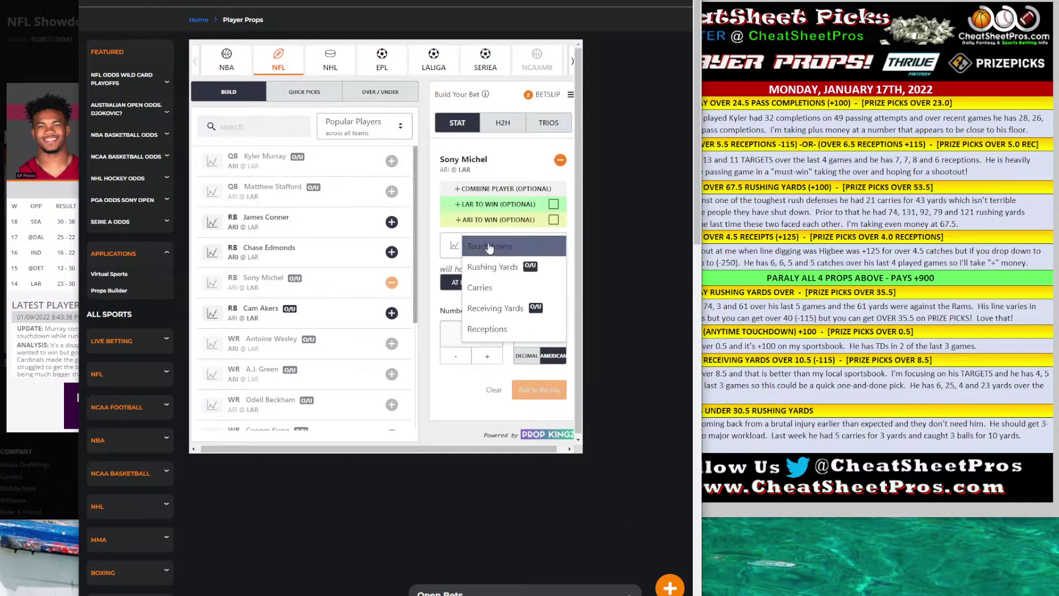
left_click(499, 308)
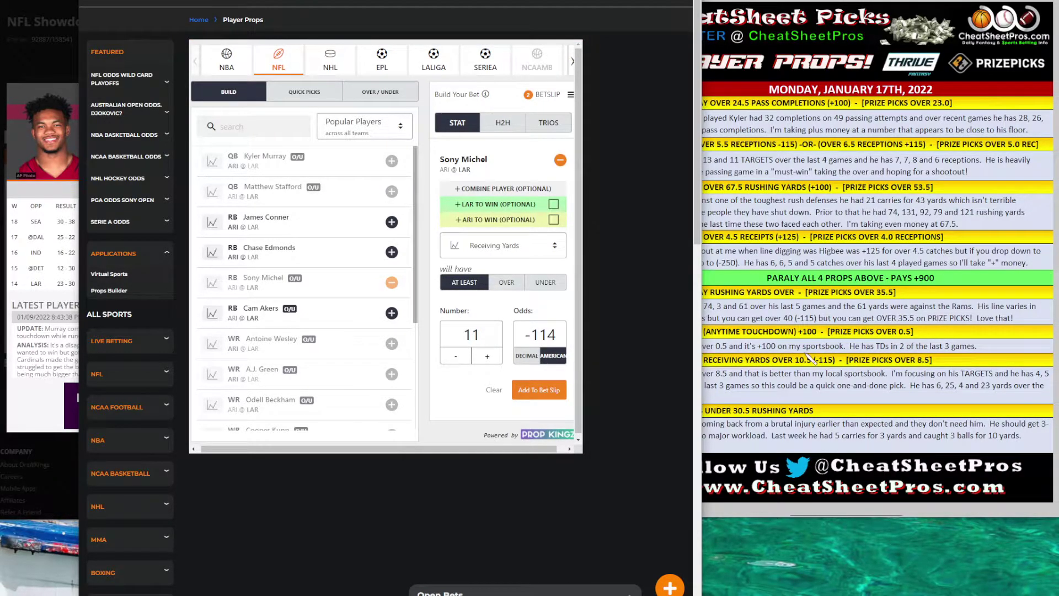
left_click(776, 319)
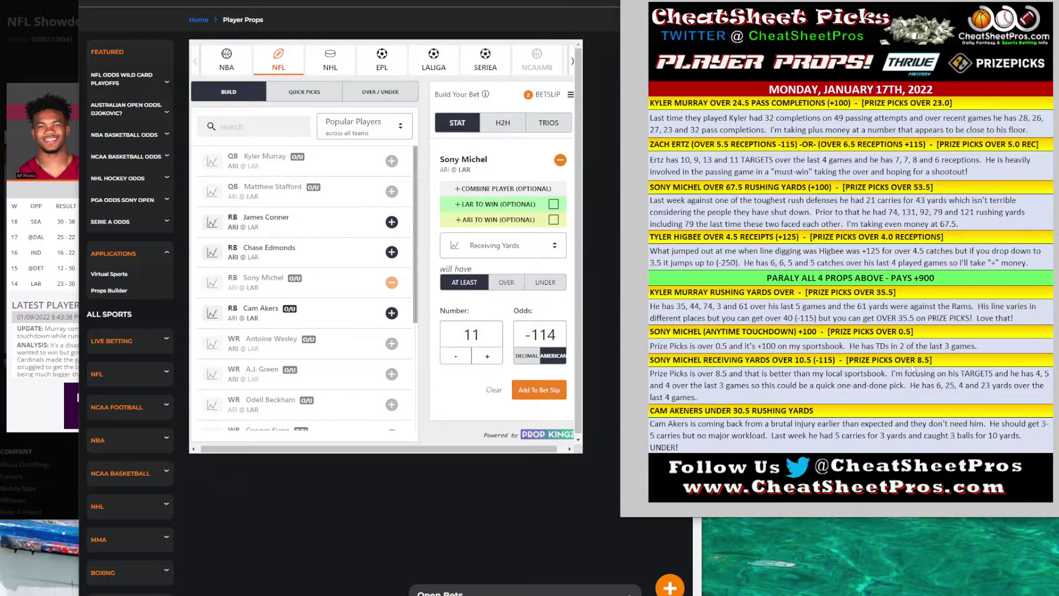
Step: Try 9 receiving yards, then raise Michel's line to 10 and 11 yards (-114)
left_click(450, 335)
double_click(450, 335)
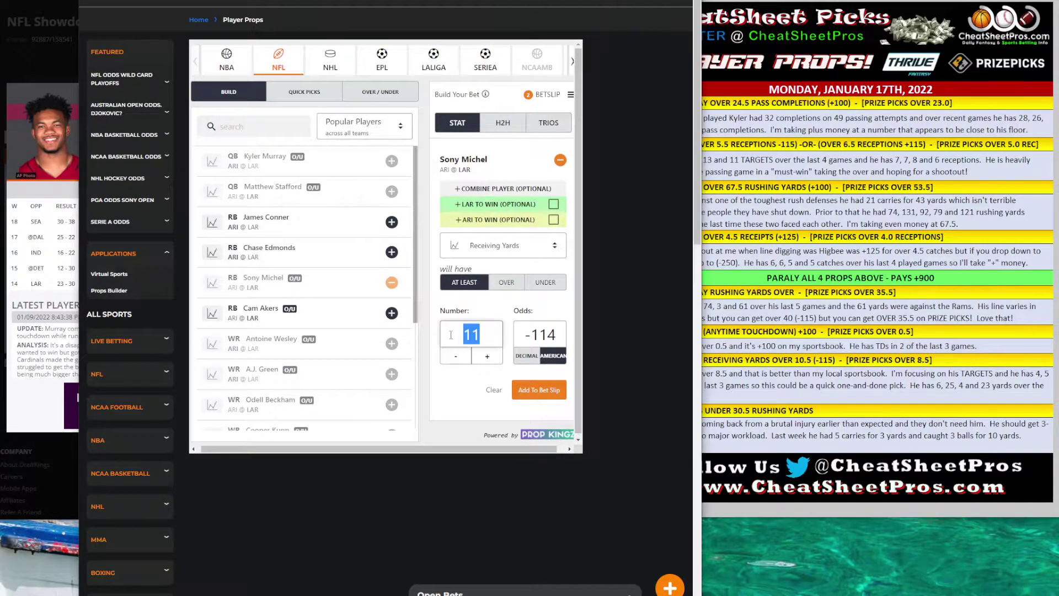
type("9")
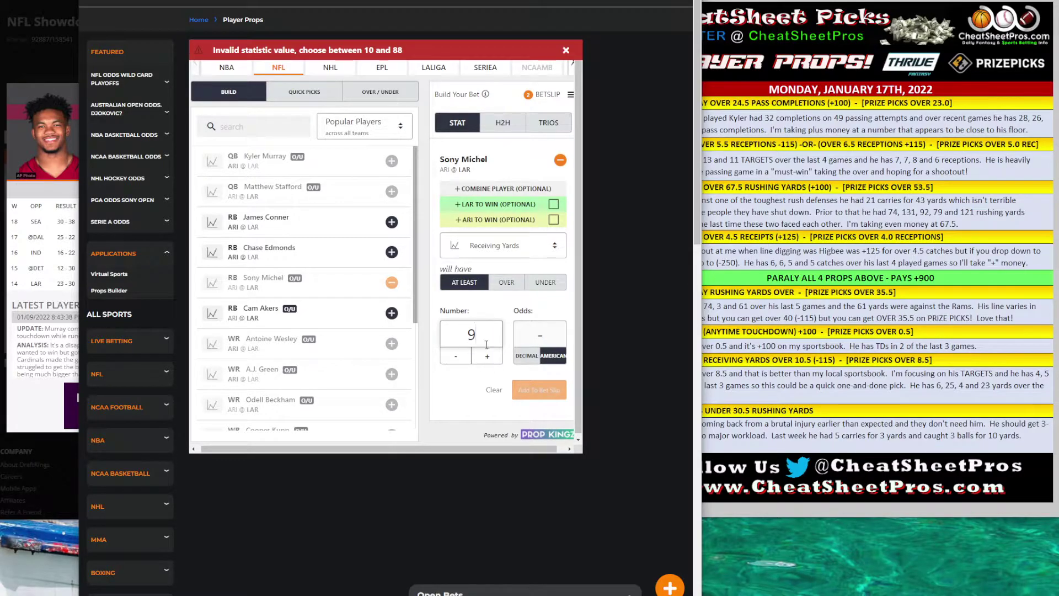
left_click(488, 360)
left_click(487, 359)
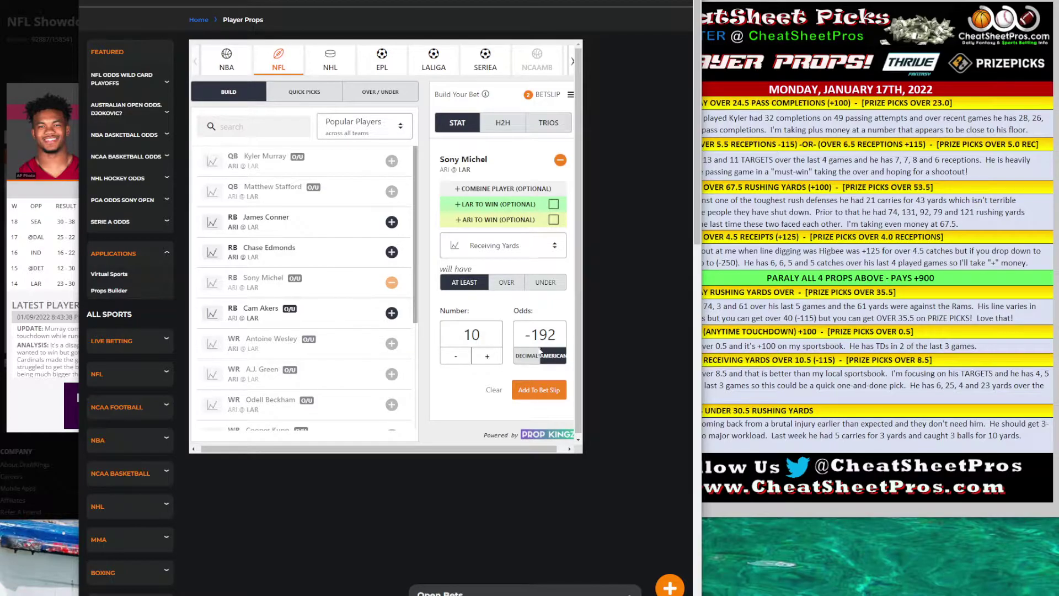
left_click(486, 359)
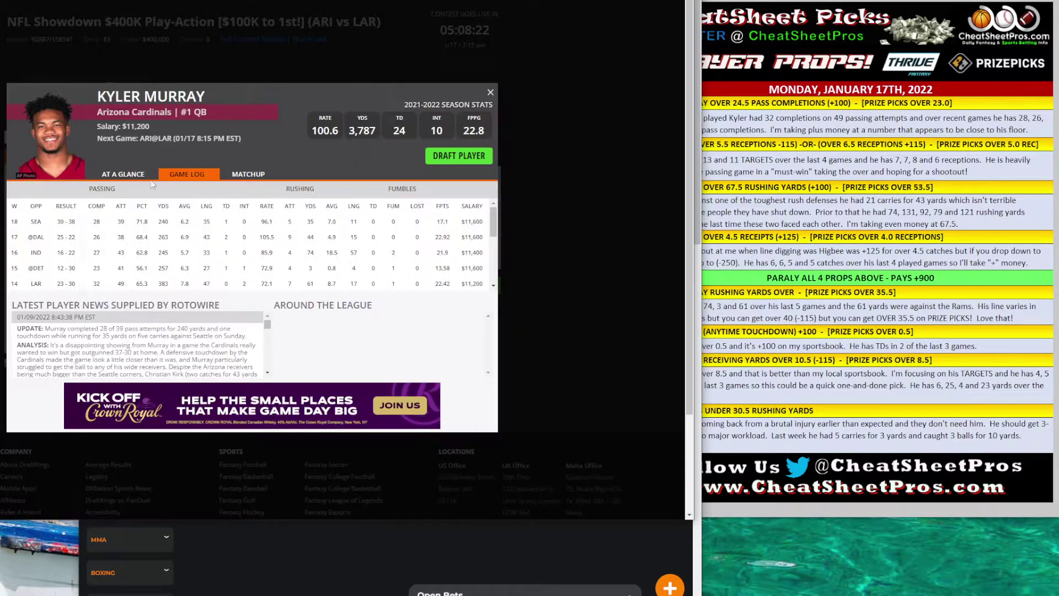
Step: Search 'sony' on DraftKings and open Sony Michel's GAME LOG with his receiving stats
key("ctrl+a")
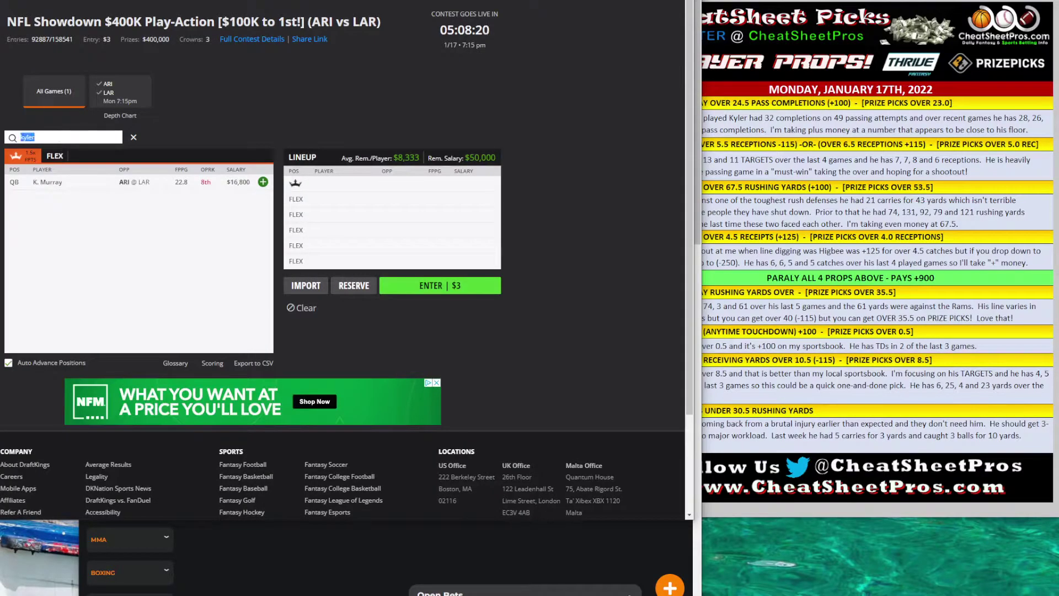
type("sony")
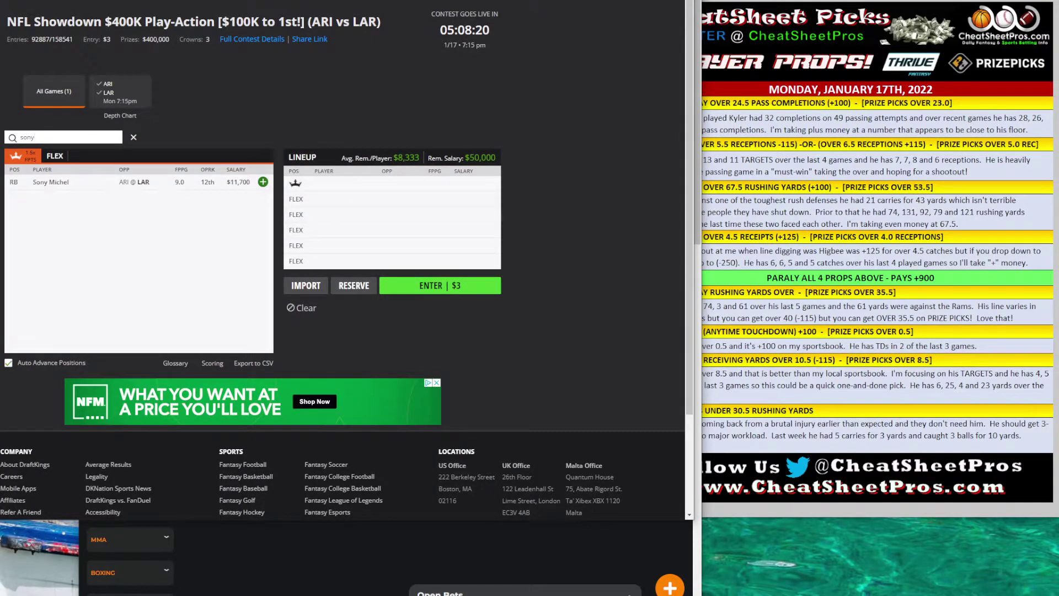
left_click(47, 182)
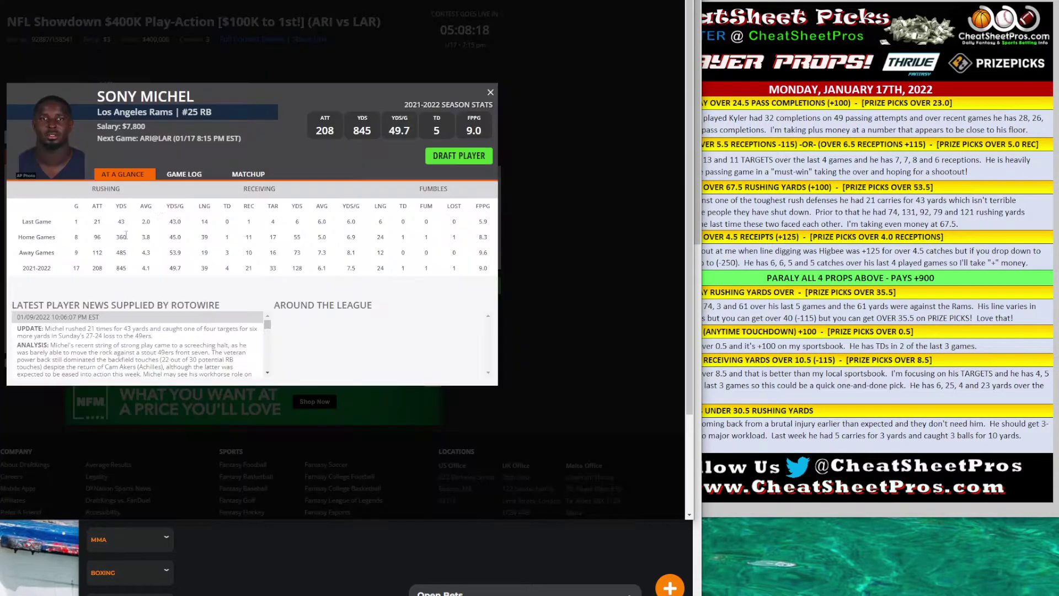
left_click(189, 177)
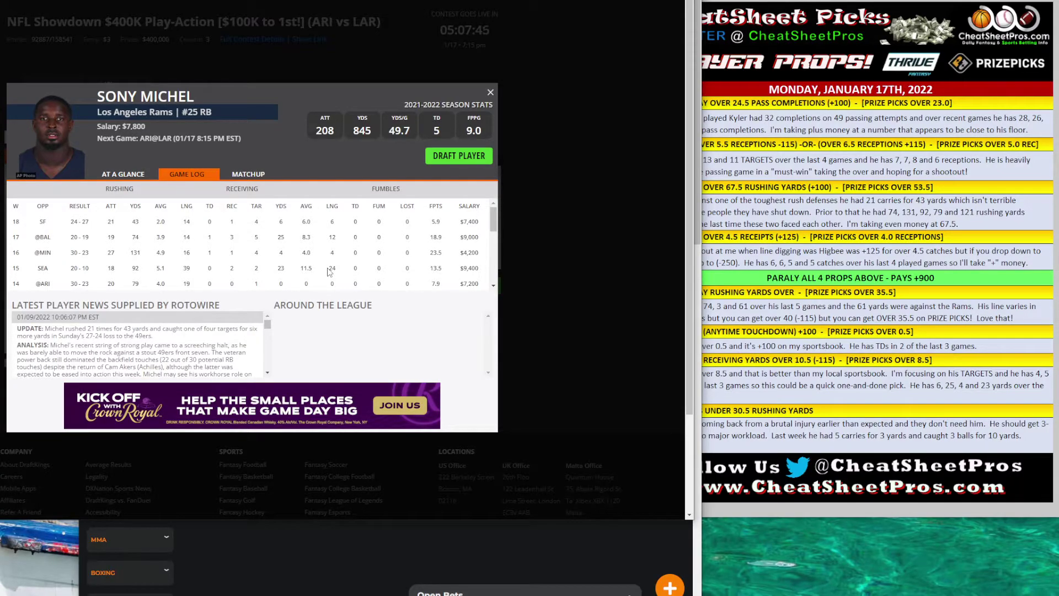
Step: Swap Sony Michel's card for Cam Akers' player card, showing his game log
left_click(490, 92)
double_click(26, 137)
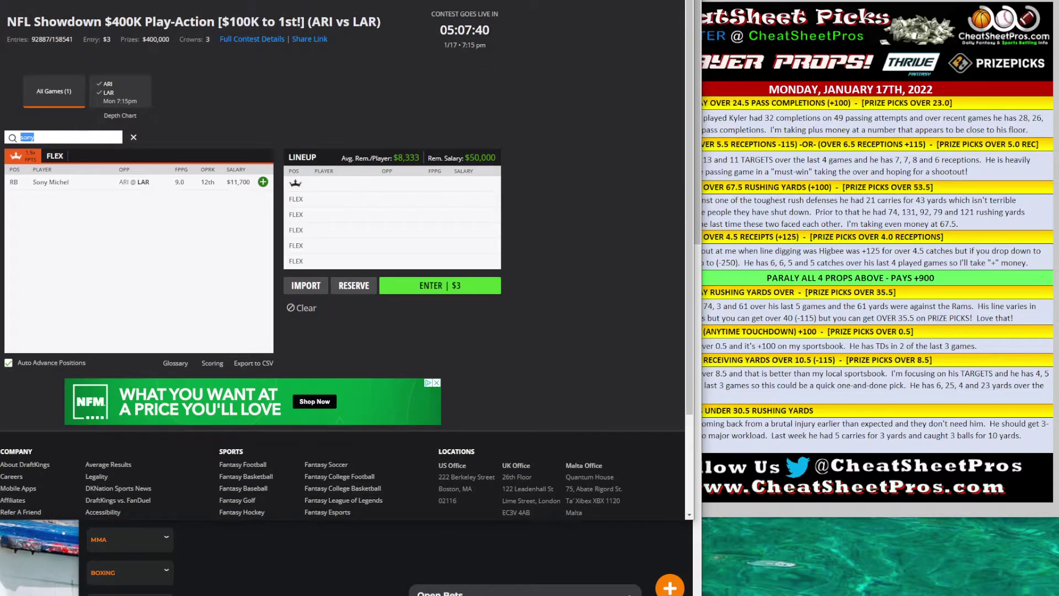
type("cam")
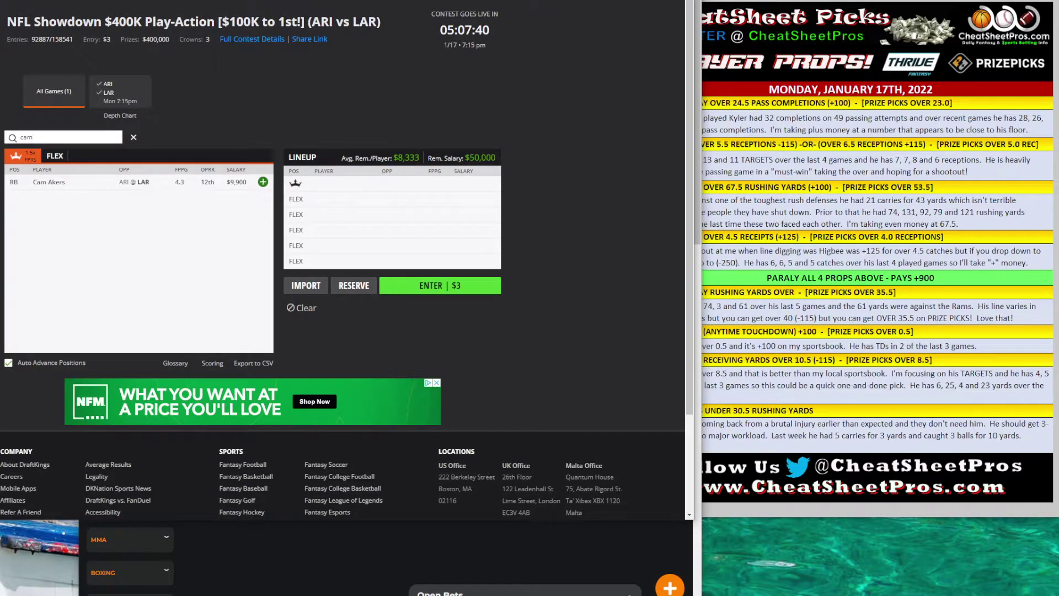
left_click(52, 183)
left_click(198, 179)
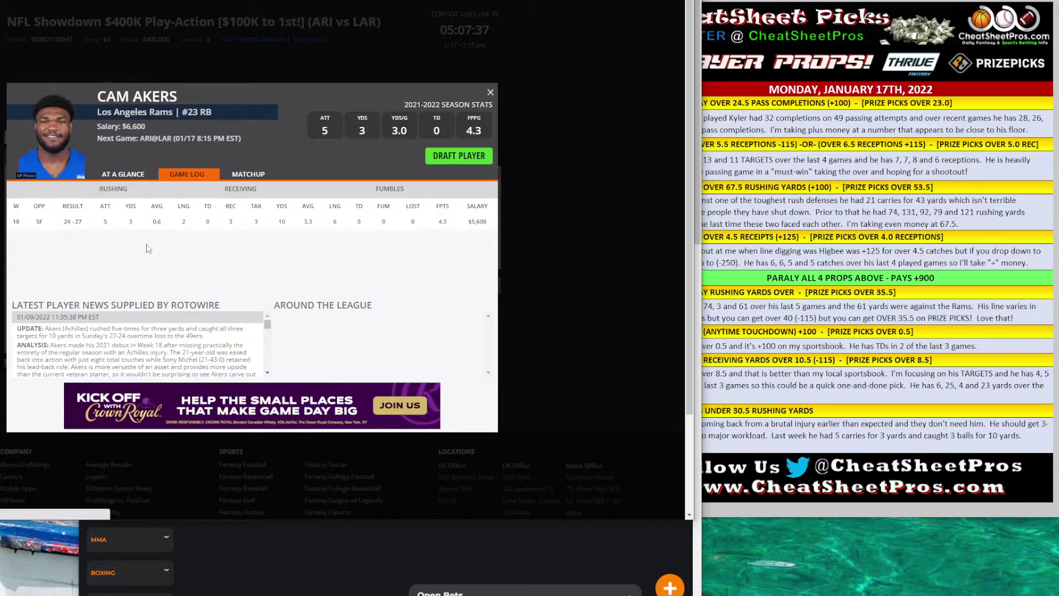
Step: Highlight Cam Akers' 5 carries for 3 yards and 3 receptions, then return to the props builder
double_click(130, 221)
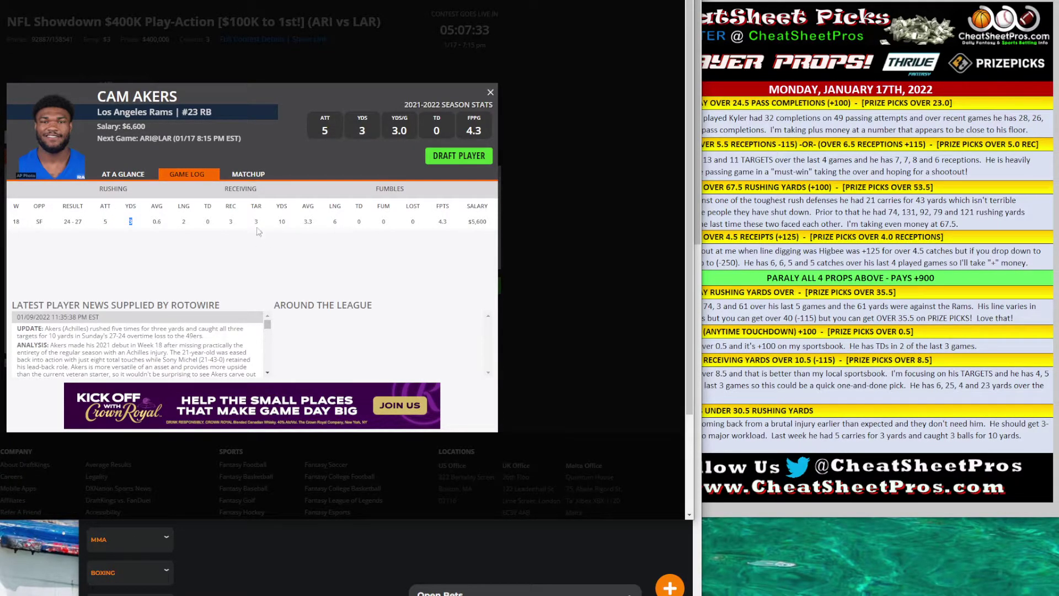
left_click_drag(228, 222, 280, 223)
left_click_drag(101, 222, 166, 222)
left_click(491, 94)
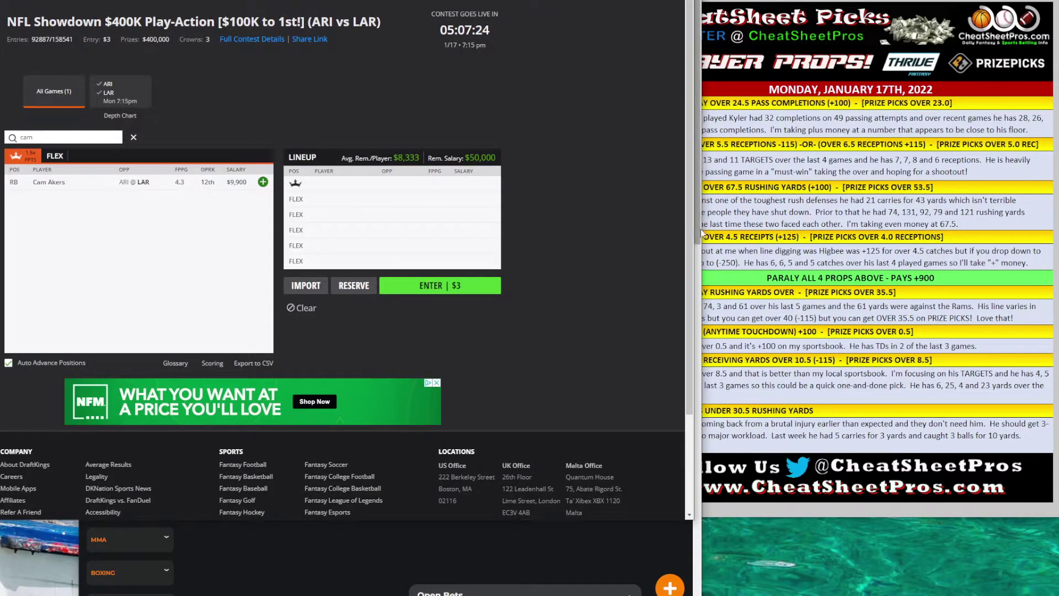
key("alt+Tab")
Step: Replace Sony Michel with Cam Akers and bet under 30.5 rushing yards at -114
left_click(560, 160)
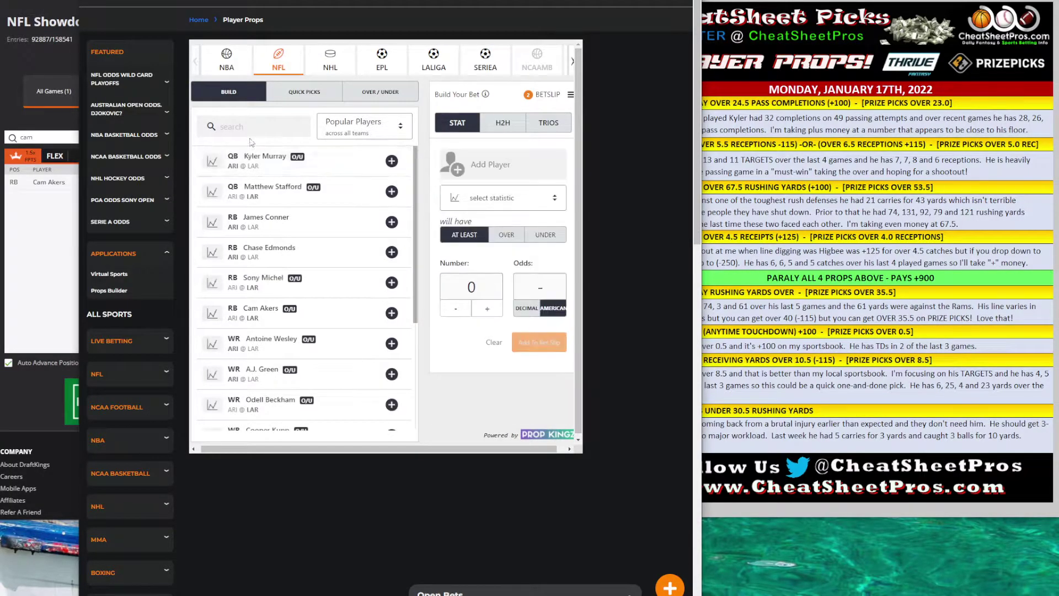
left_click(252, 131)
type("cam")
left_click(387, 170)
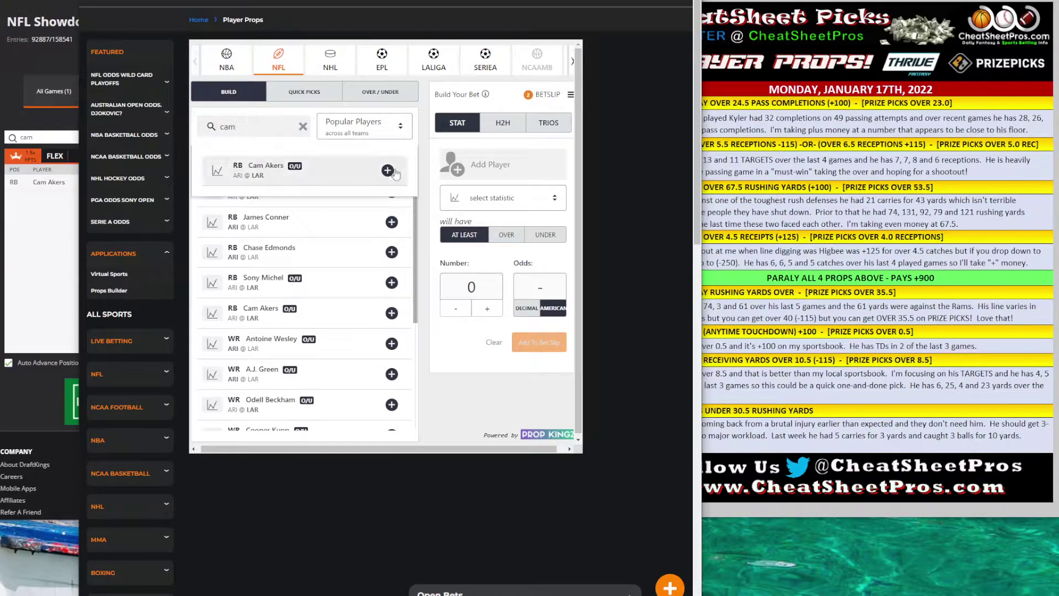
left_click(496, 246)
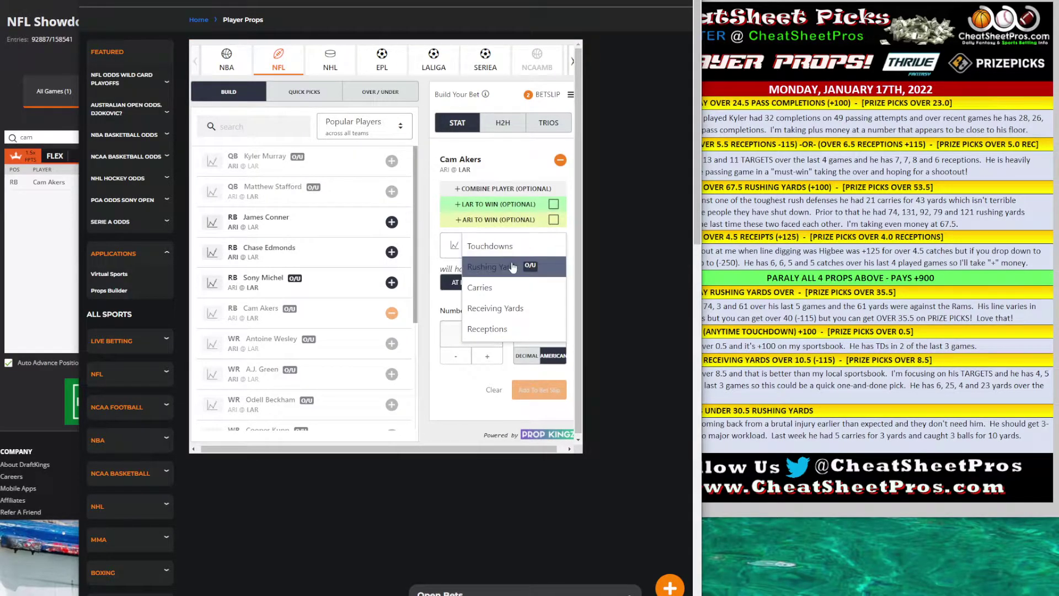
left_click(493, 267)
left_click(537, 283)
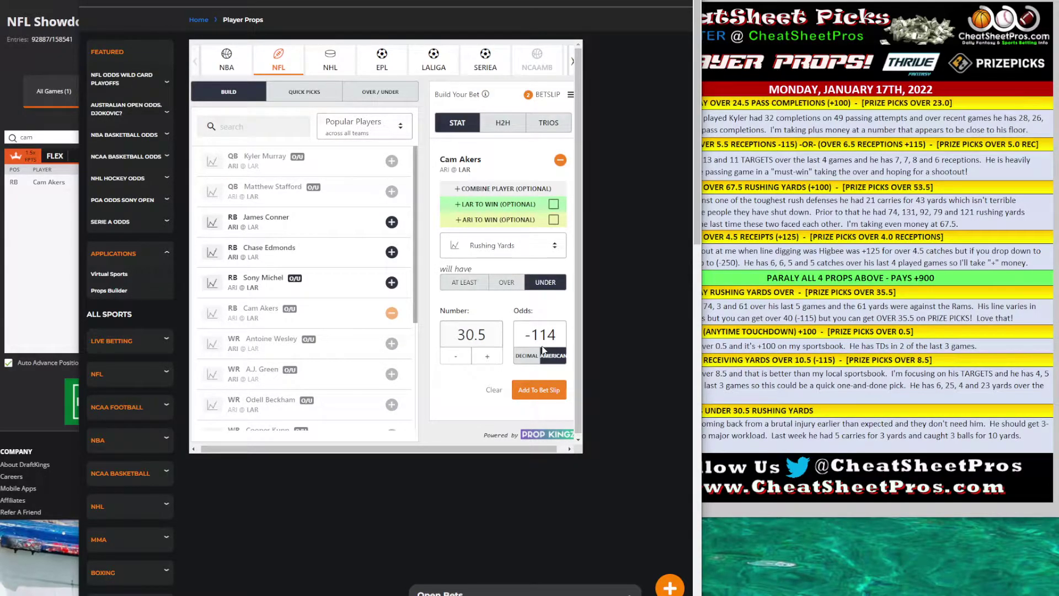
Step: Replace Cam Akers with A.J. Green in the bet builder and switch to DraftKings
left_click(560, 160)
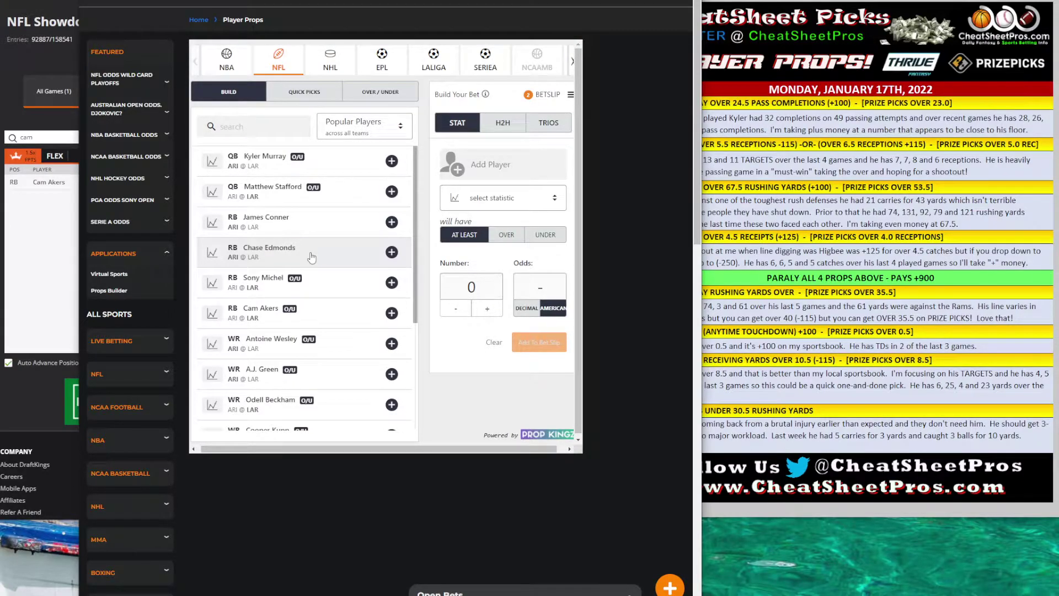
scroll(317, 255, "down", 3)
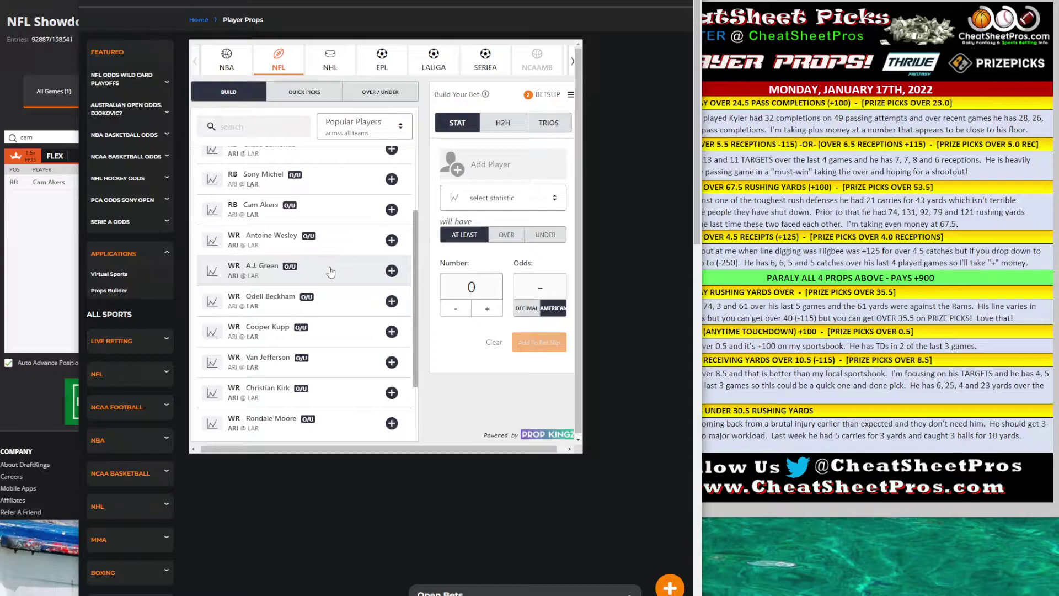
left_click(390, 271)
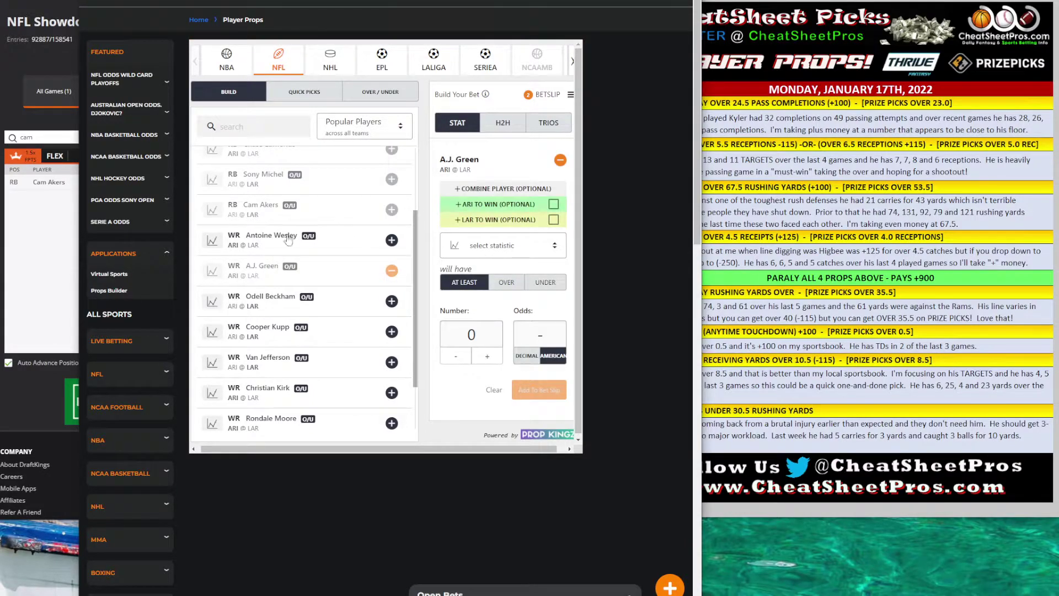
key("alt+Tab")
Step: Search 'gree' and open A.J. Green's player card on the Game Log tab
double_click(26, 137)
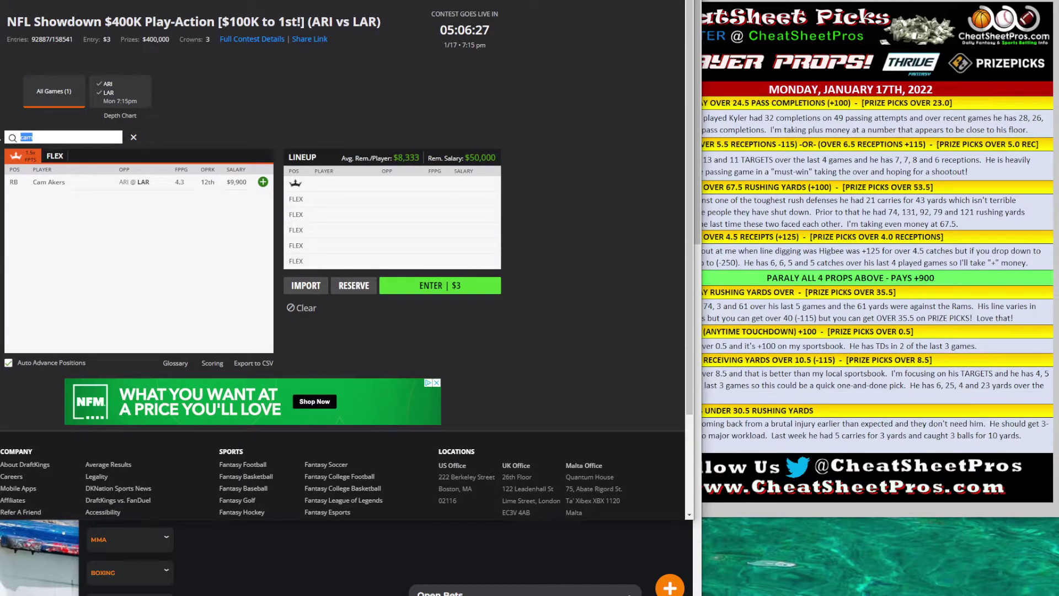
type("green")
left_click(47, 182)
left_click(186, 175)
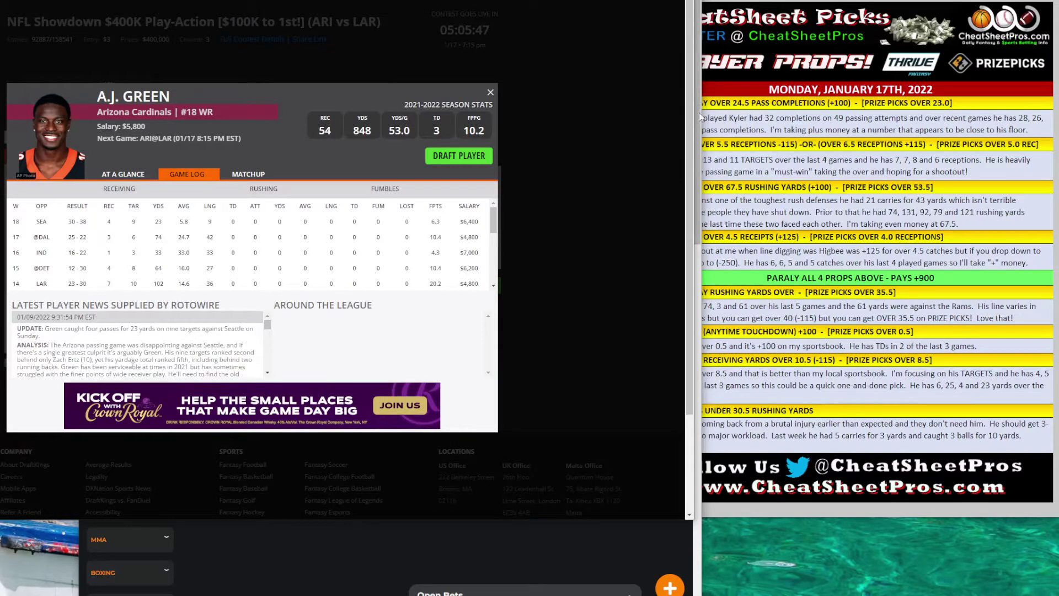
Step: Make A.J. Green's prop a Receptions bet at line 4 and compare it with his game log
key("alt+Tab")
left_click(499, 251)
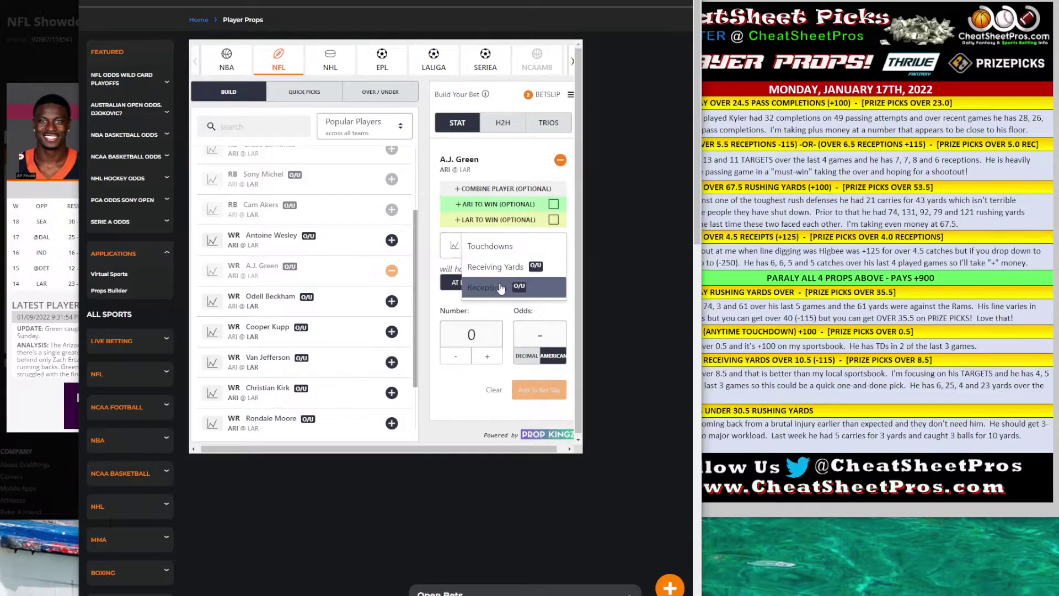
left_click(494, 278)
left_click(488, 357)
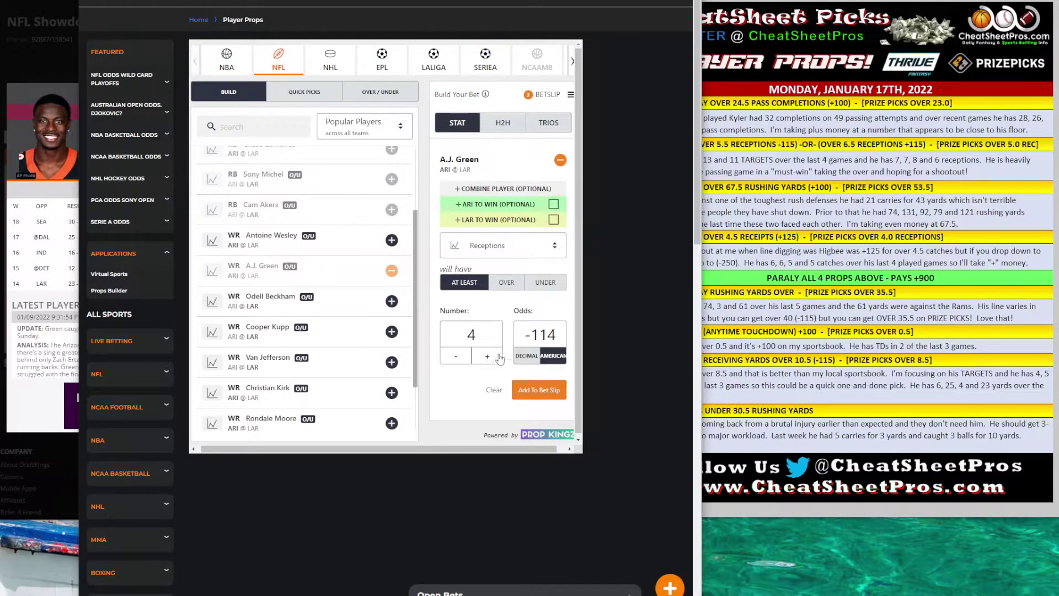
left_click(51, 279)
Step: Settle on at least 5 receptions at +179 and remove Kyler Murray from the bet slip
left_click(496, 246)
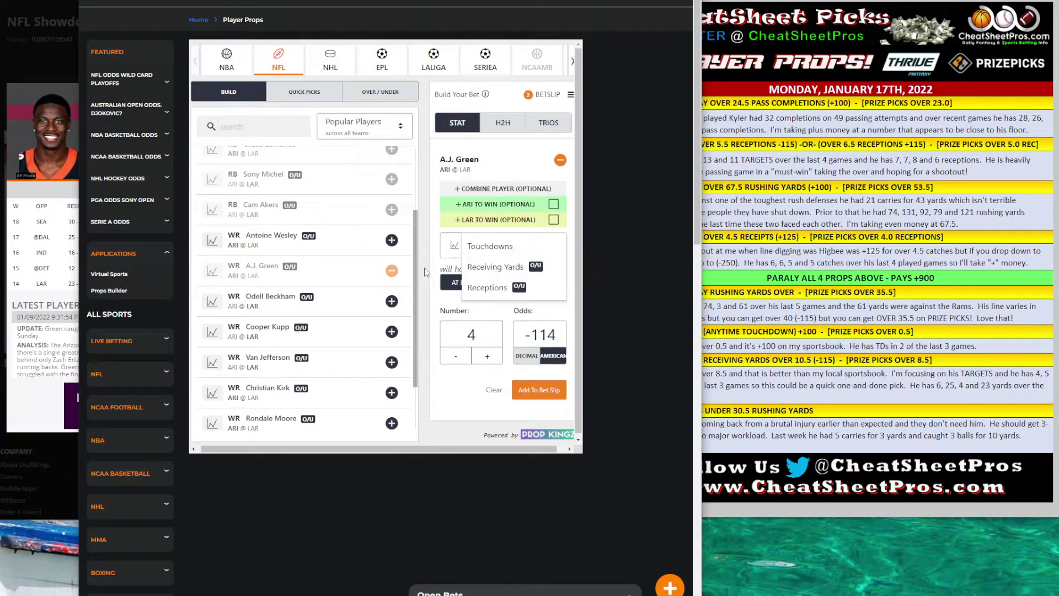
left_click(487, 356)
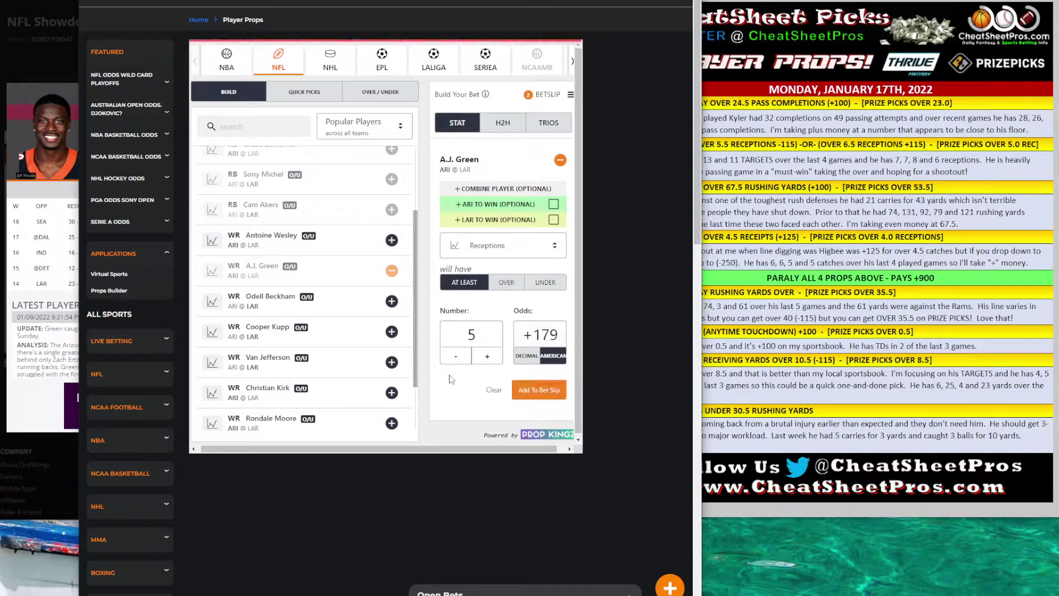
left_click(456, 356)
left_click(487, 356)
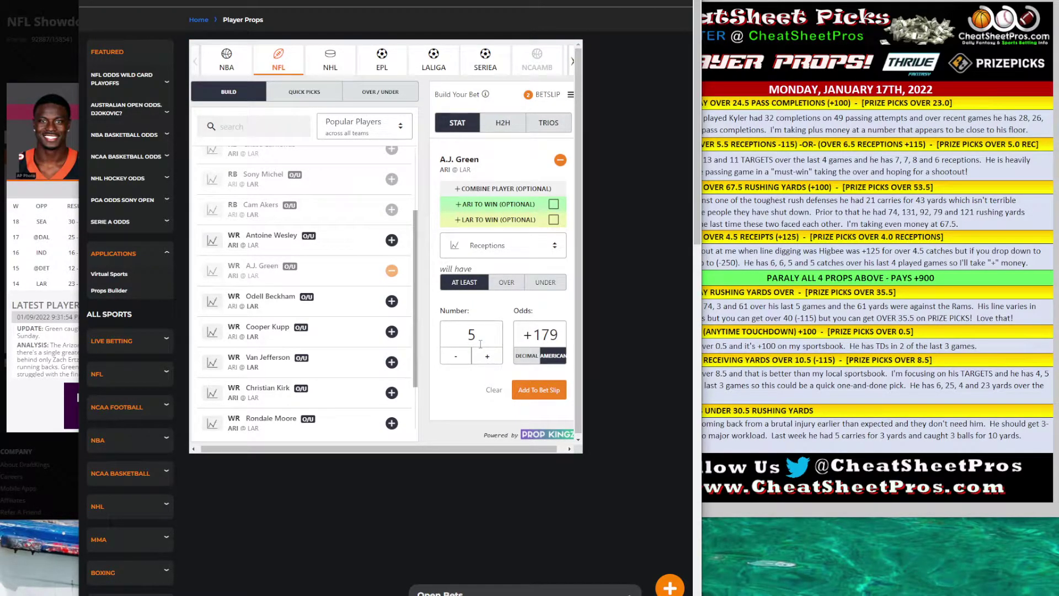
left_click(38, 255)
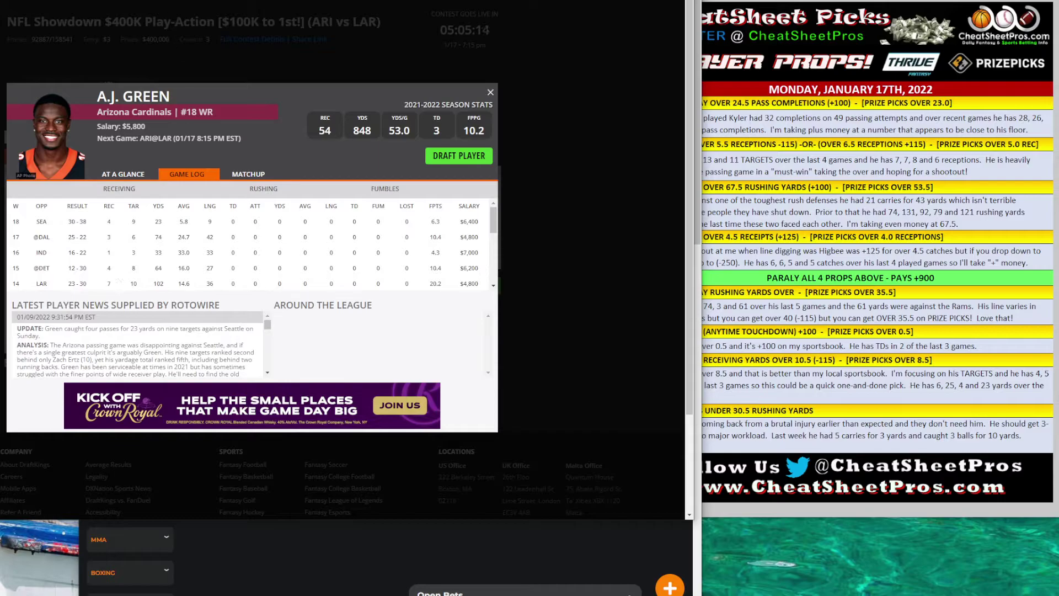
left_click(700, 180)
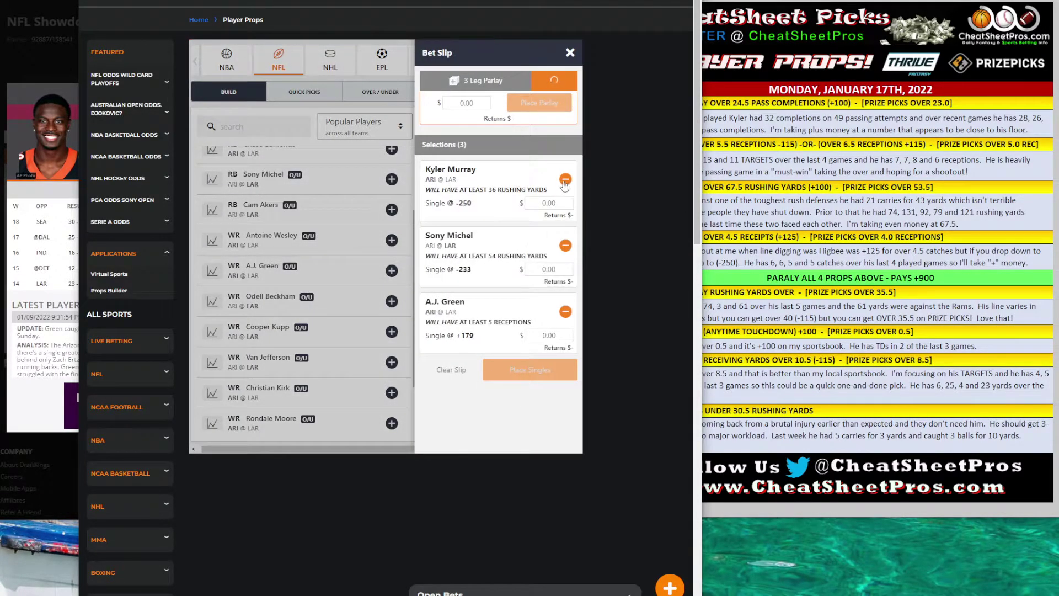
left_click(565, 179)
Step: Remove Sony Michel from the slip and make A.J. Green's prop at least 46 receiving yards at -114
left_click(566, 179)
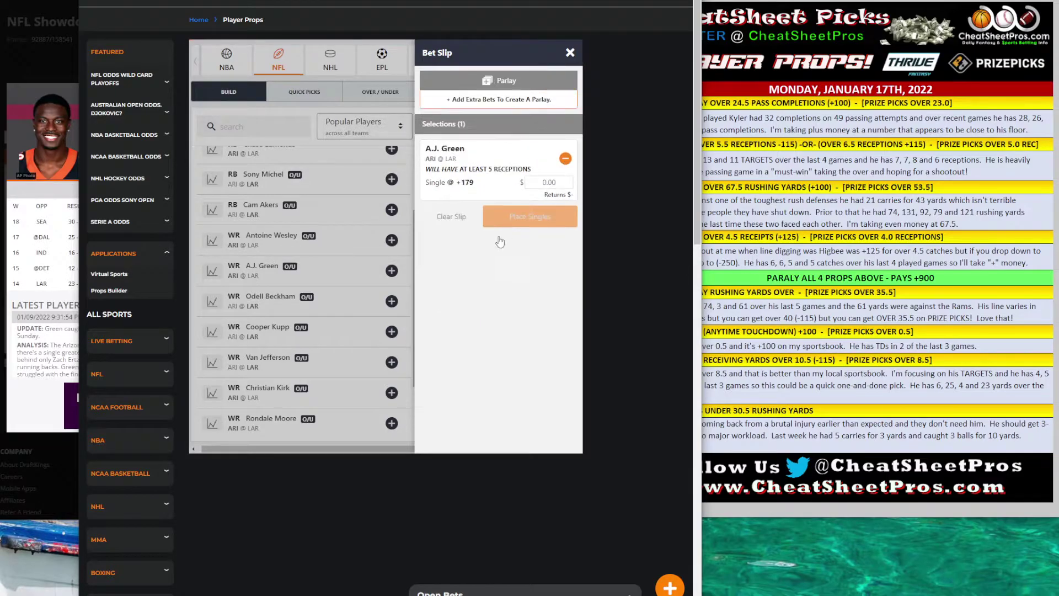
left_click(288, 143)
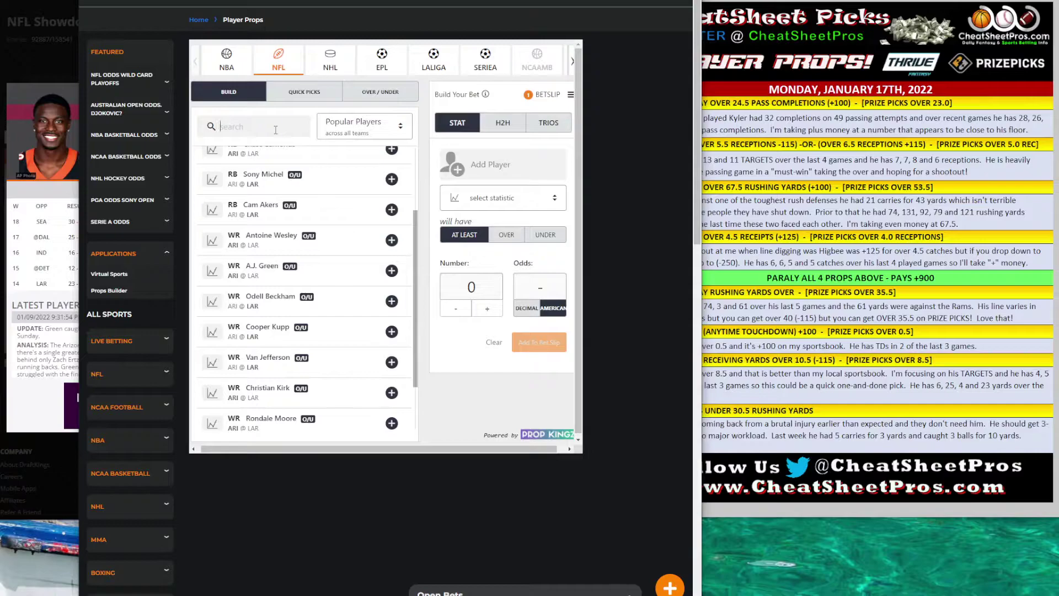
left_click(391, 271)
left_click(495, 249)
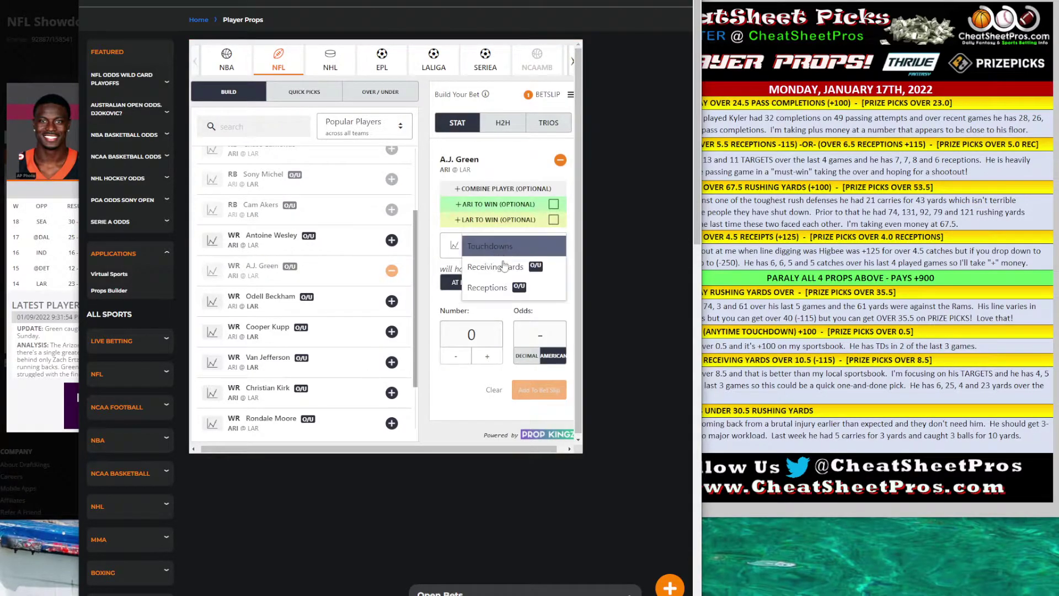
left_click(496, 267)
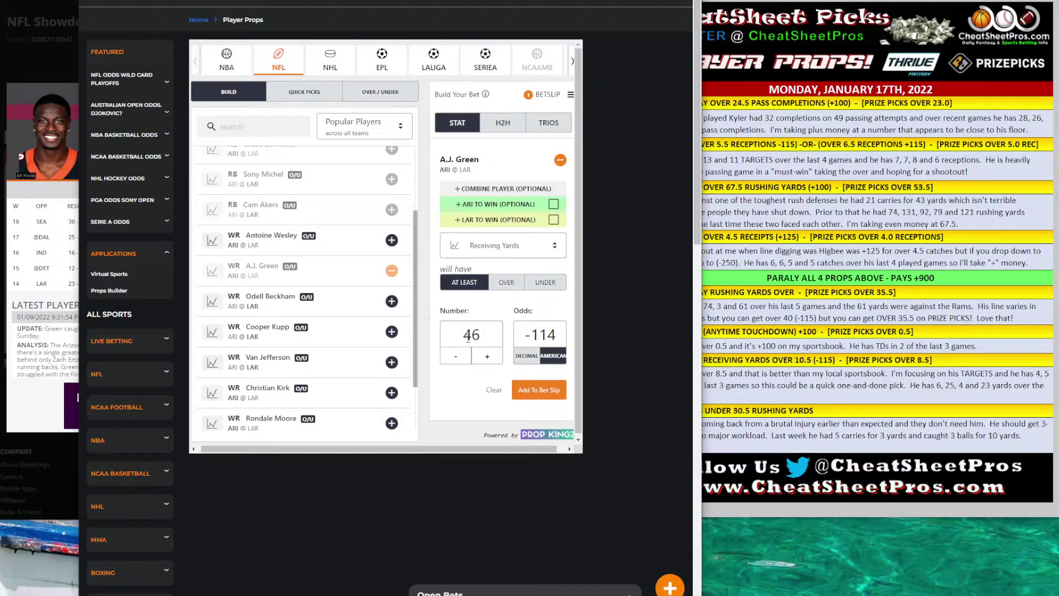
left_click(86, 278)
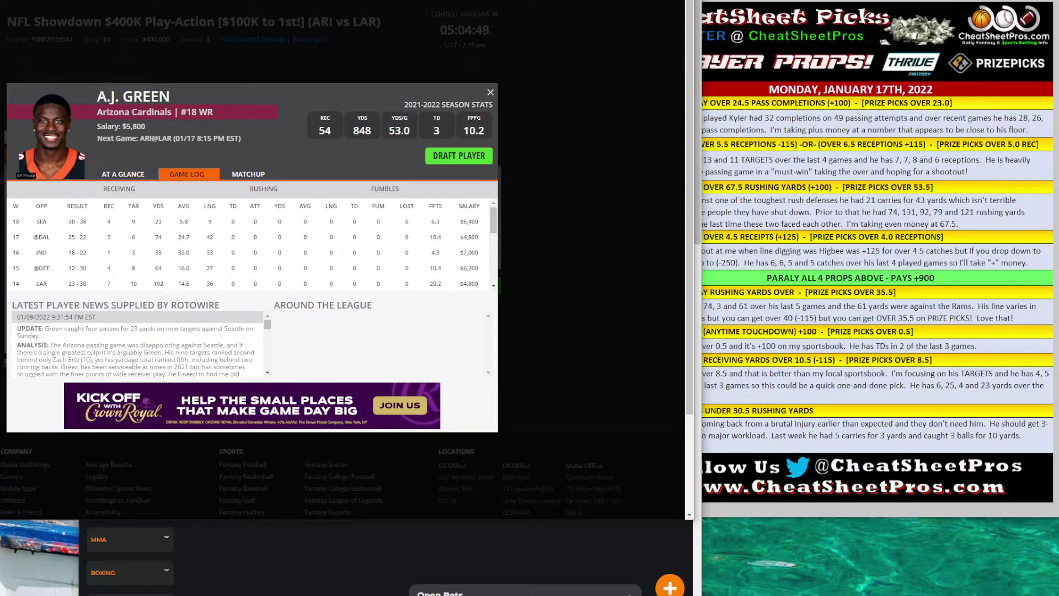
Step: Glance at the bet slip, then scroll through A.J. Green's full season game log in DraftKings
key("alt+Tab")
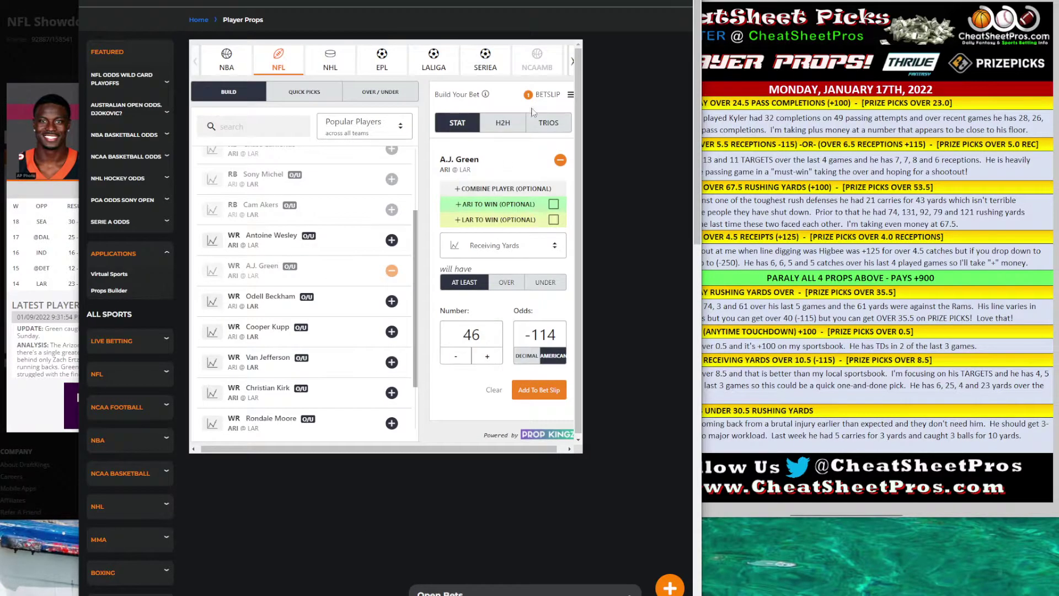
left_click(546, 95)
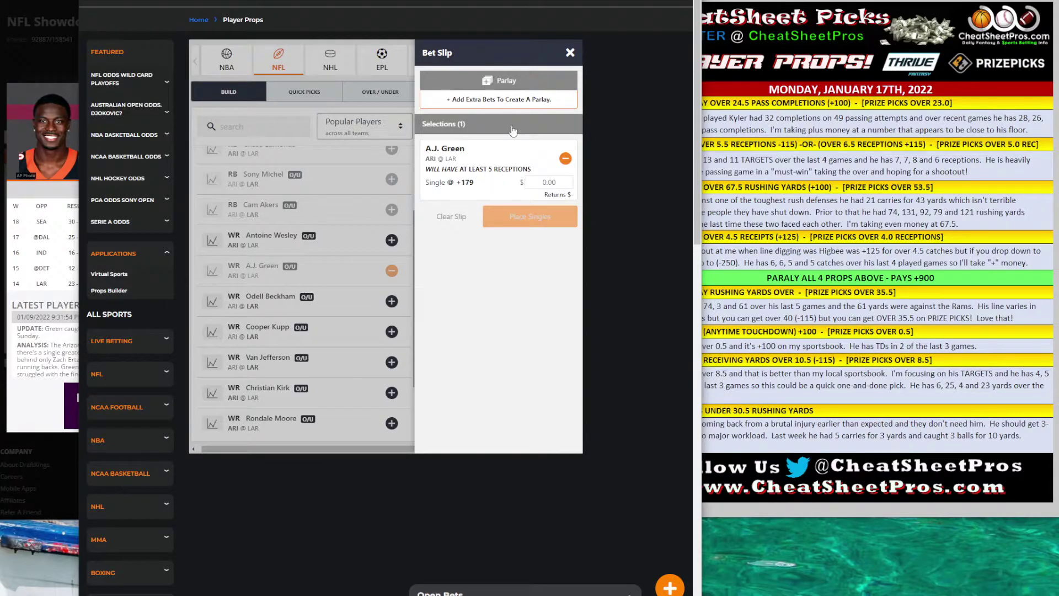
left_click(396, 191)
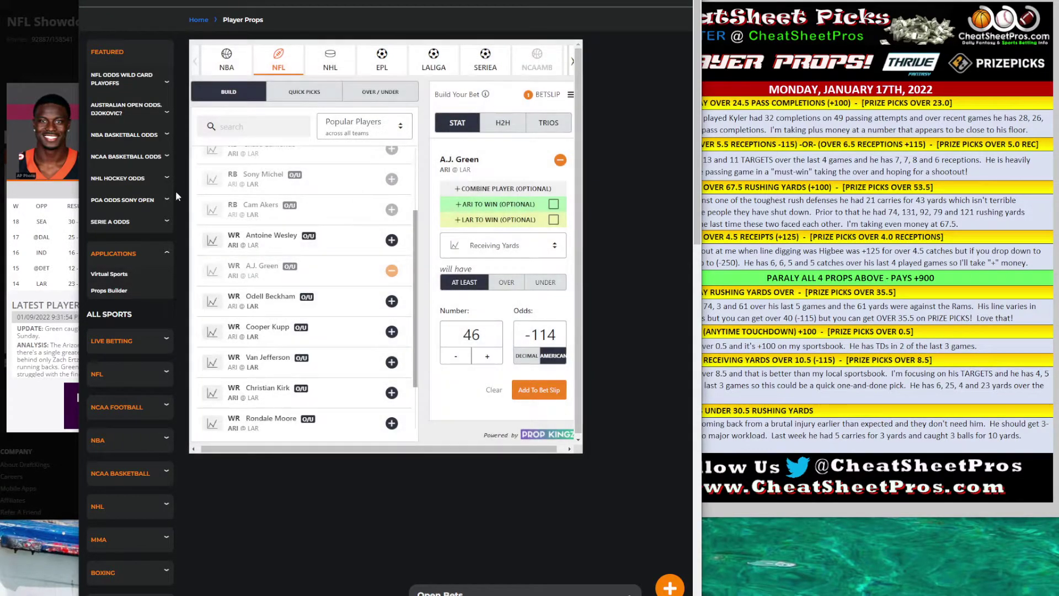
left_click(51, 227)
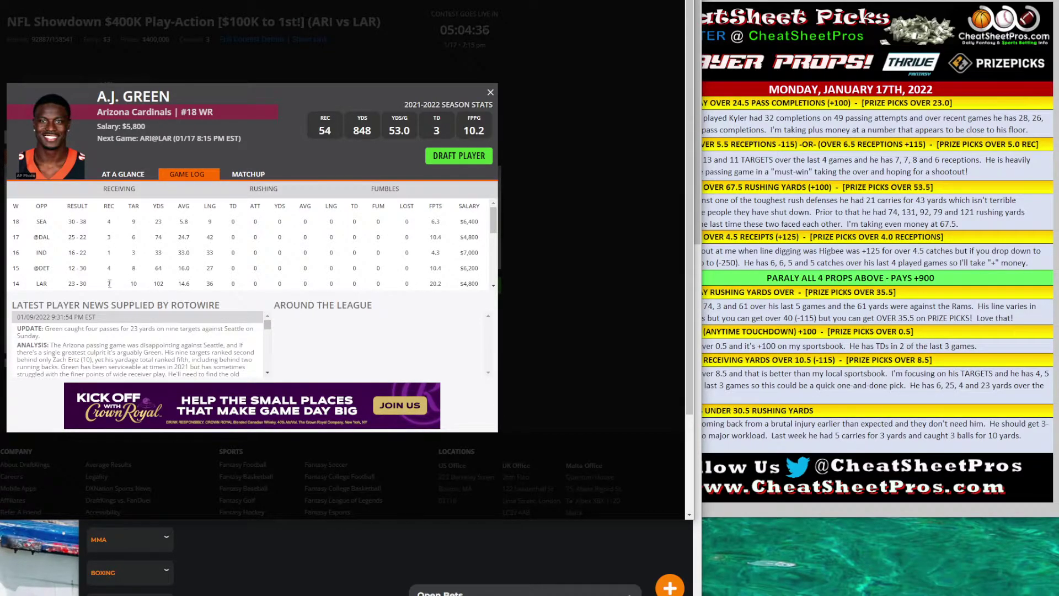
scroll(109, 284, "down", 2)
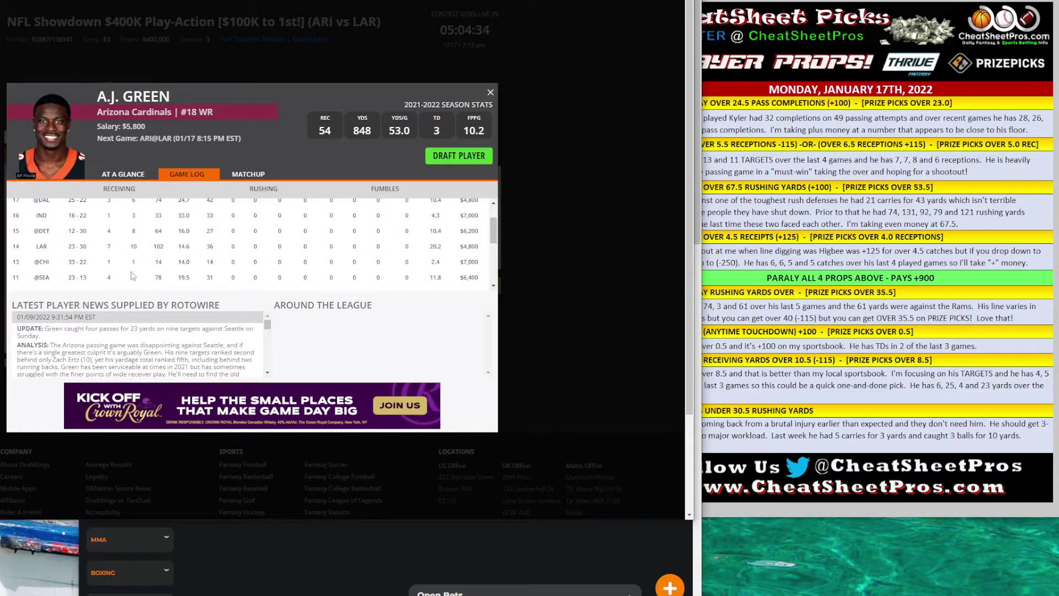
scroll(131, 265, "down", 3)
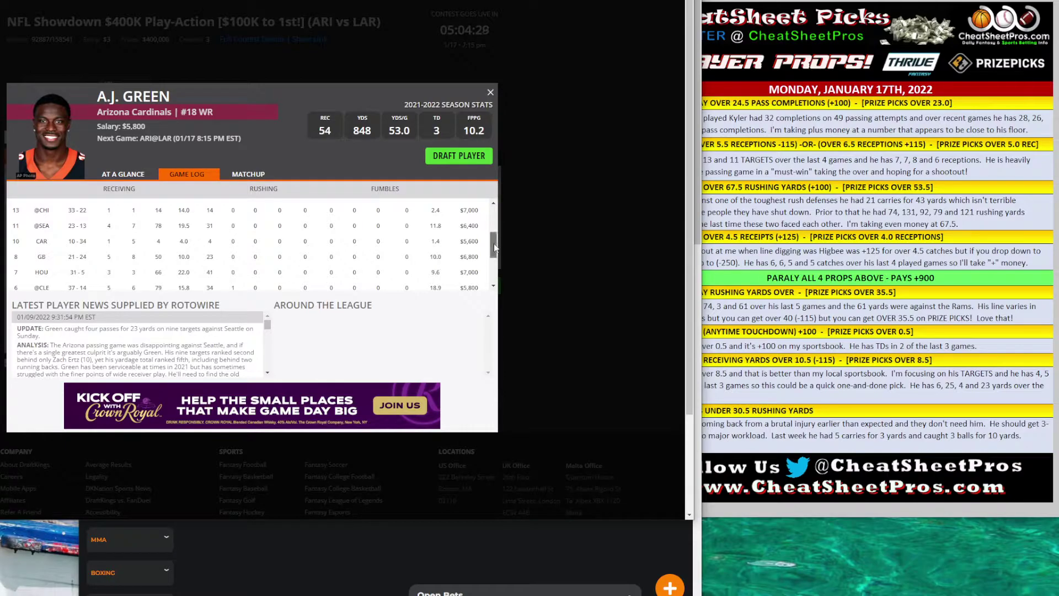
left_click_drag(494, 246, 495, 278)
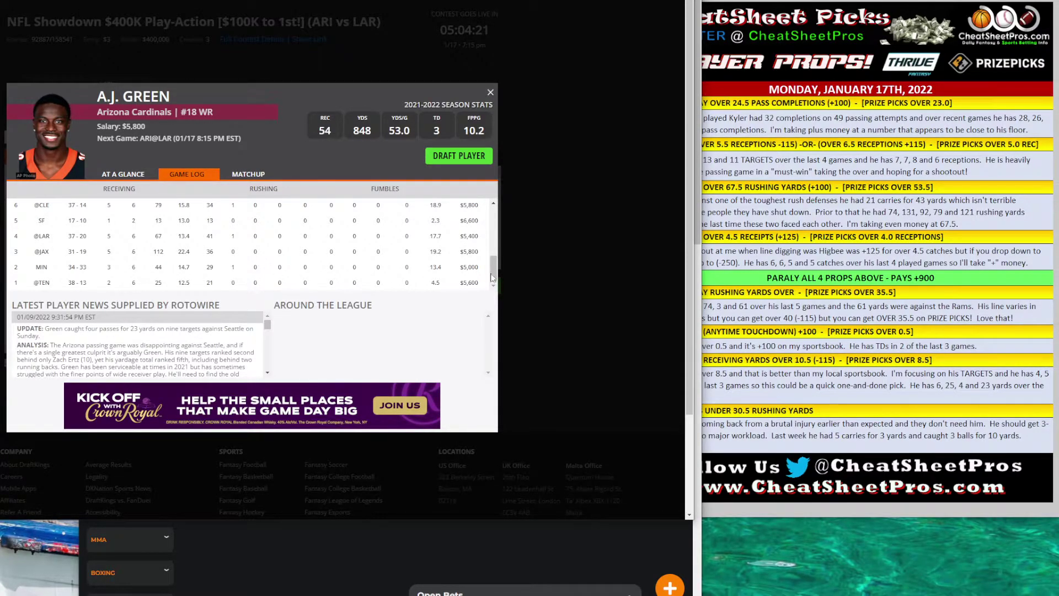
left_click_drag(494, 270, 500, 206)
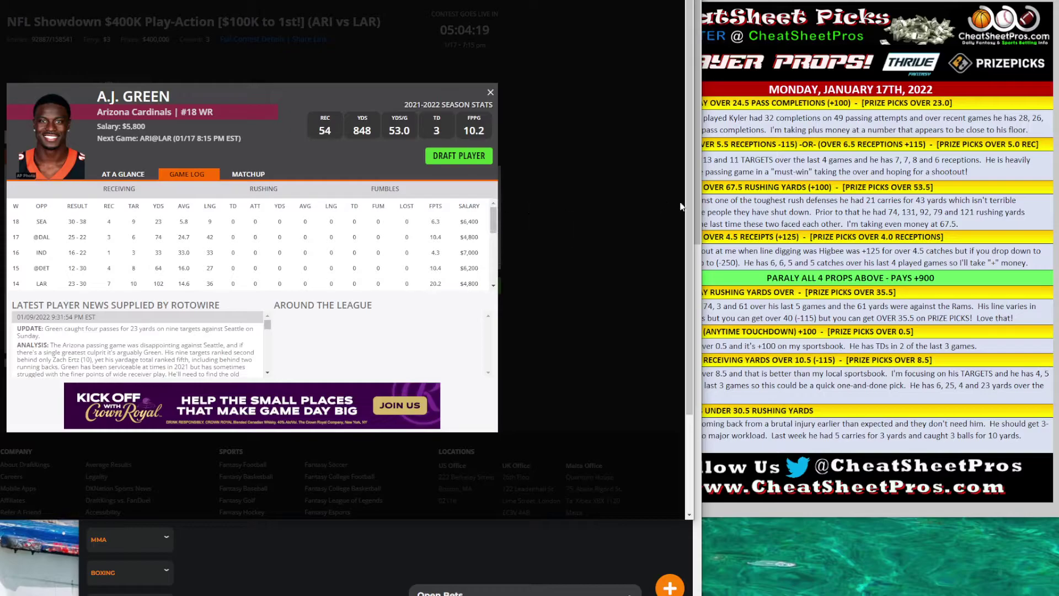
left_click(699, 201)
Step: Set A.J. Green's receiving-yards line to 55 (+106) and add it, forming a +208 parlay
left_click_drag(485, 334, 438, 331)
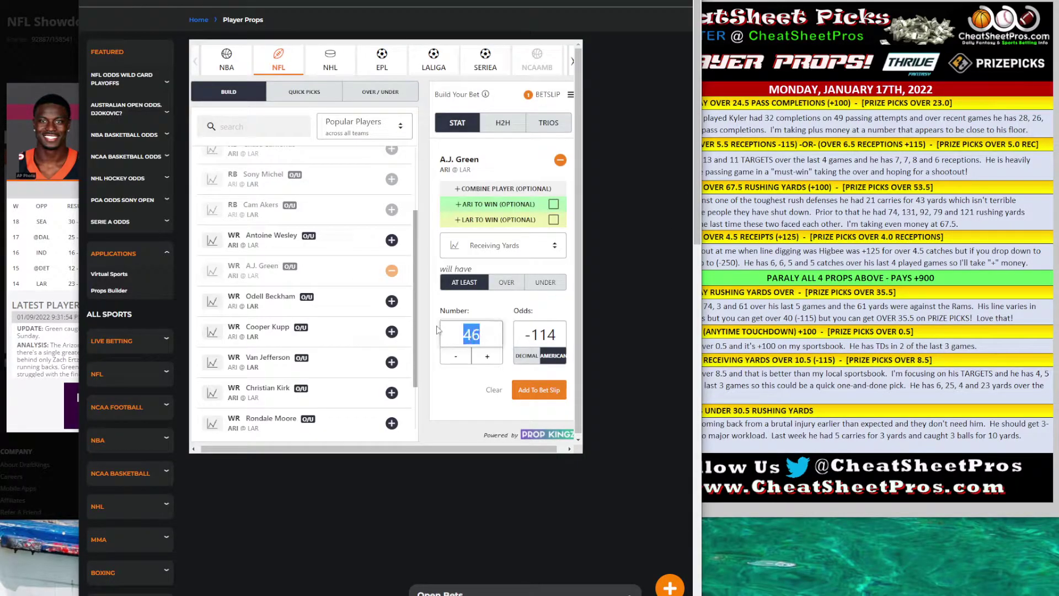
type("50")
left_click(488, 357)
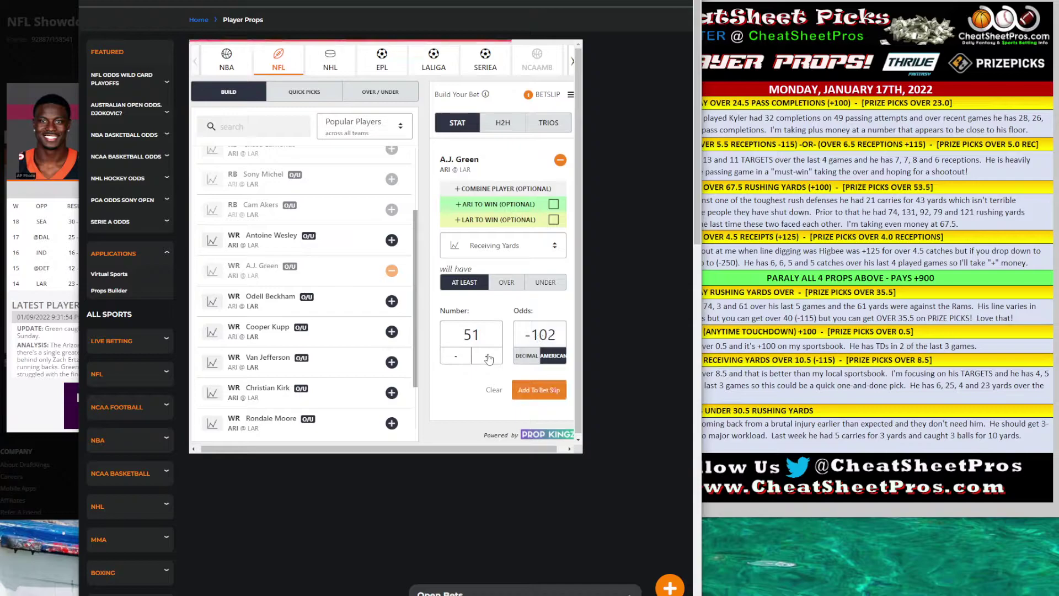
left_click(487, 357)
left_click(488, 357)
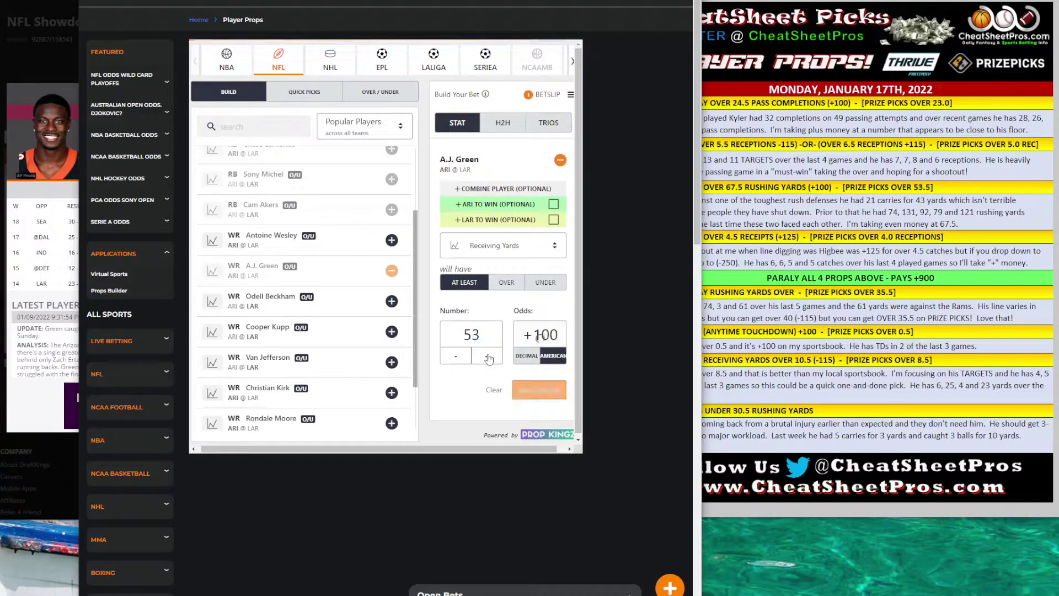
left_click(487, 357)
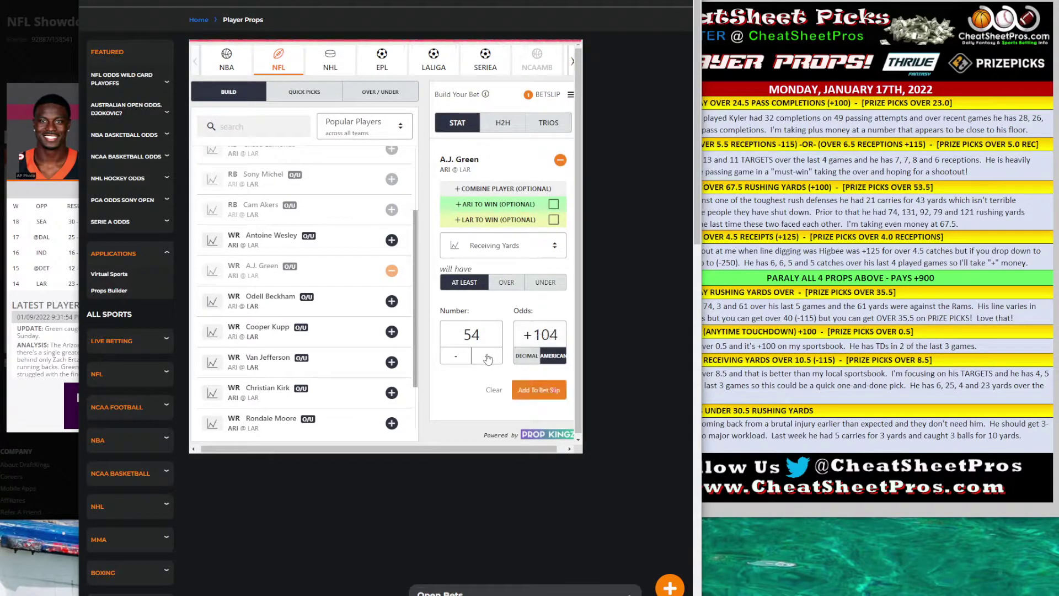
left_click(487, 357)
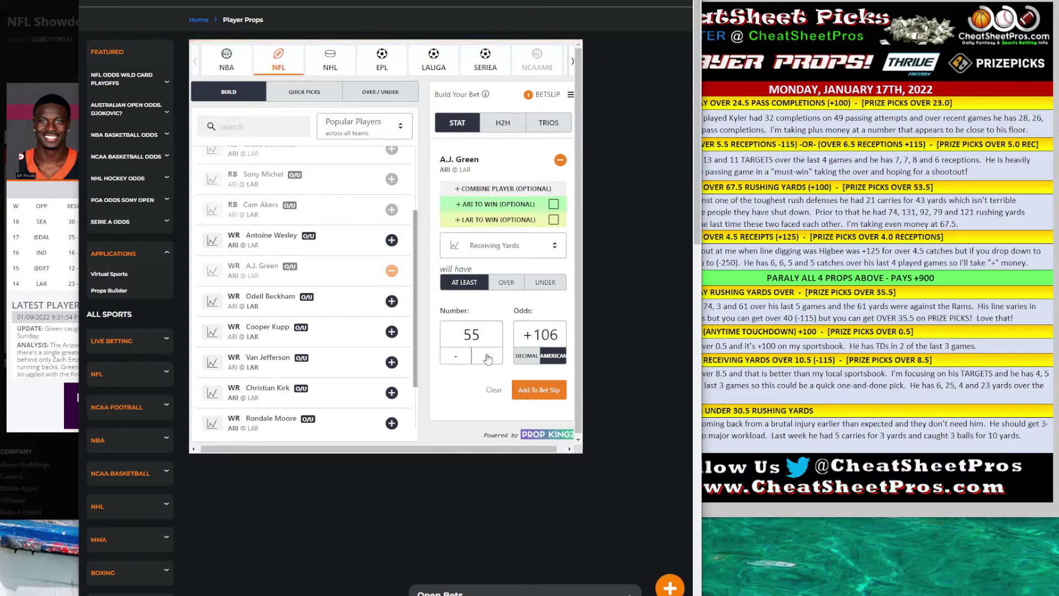
left_click(525, 393)
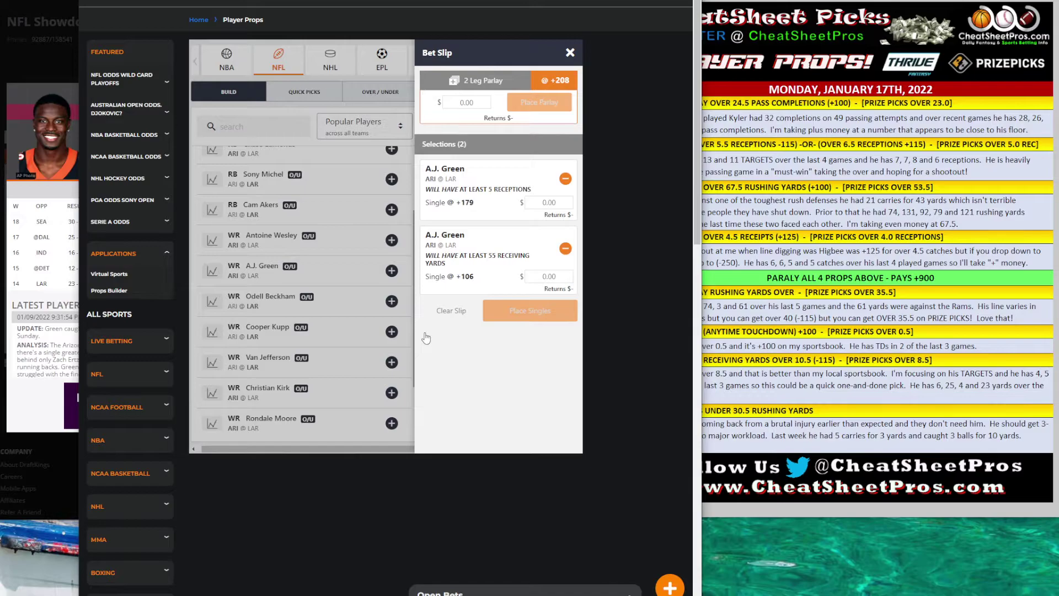
left_click_drag(549, 82, 564, 81)
Step: Replace the 55-yard pick with A.J. Green at least 100 receiving yards at +438
left_click(565, 248)
left_click(272, 124)
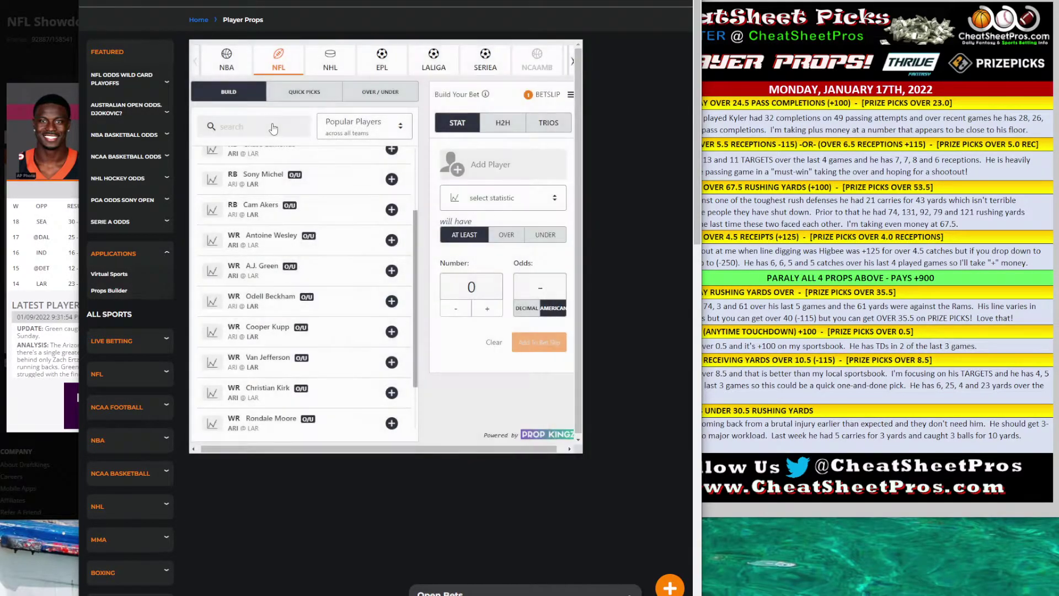
type("a.j. green")
left_click(392, 175)
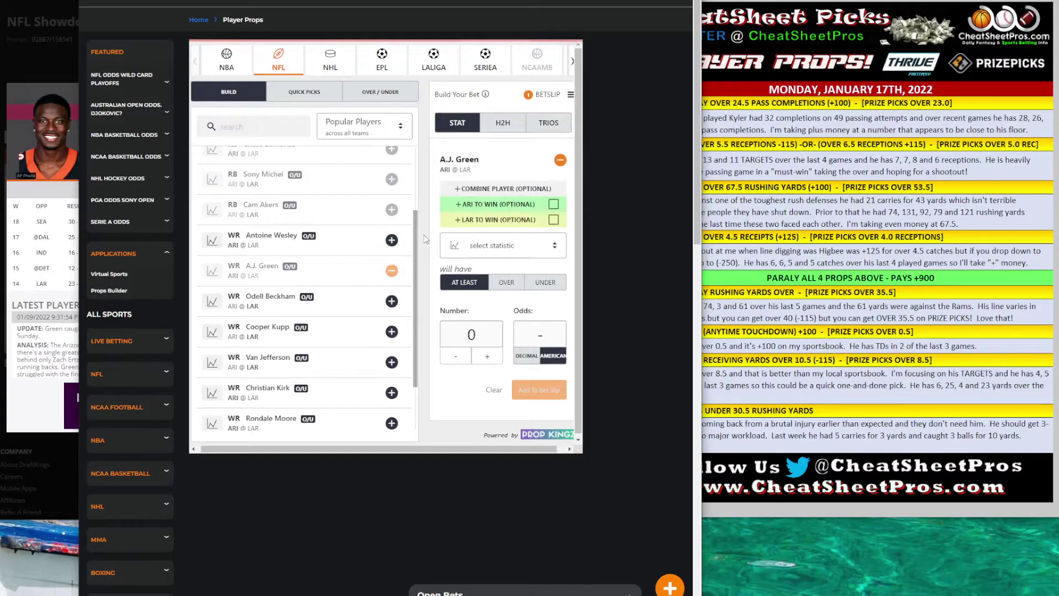
left_click(484, 252)
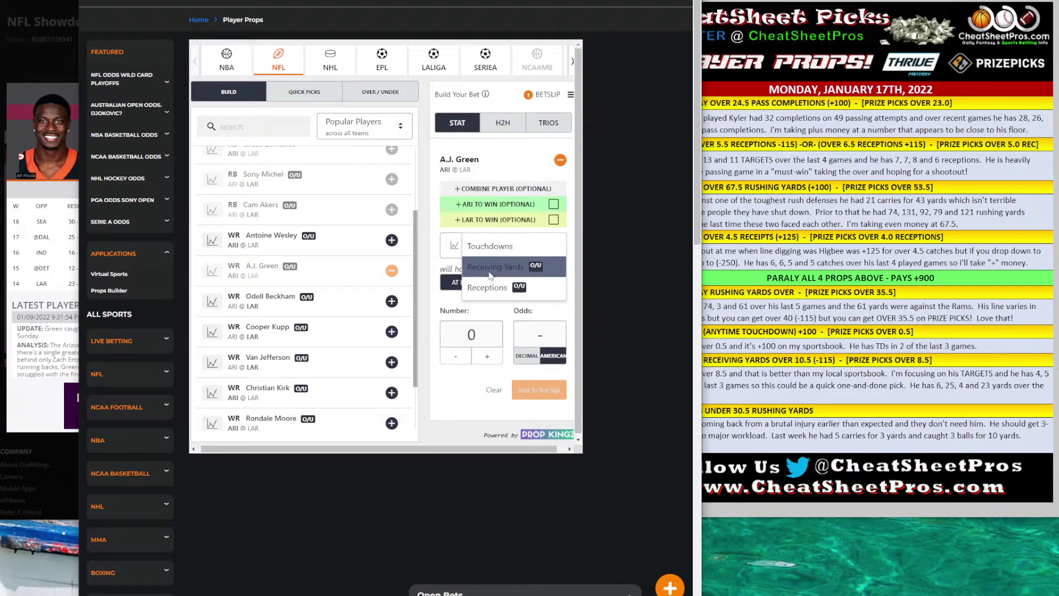
left_click(495, 267)
left_click(449, 329)
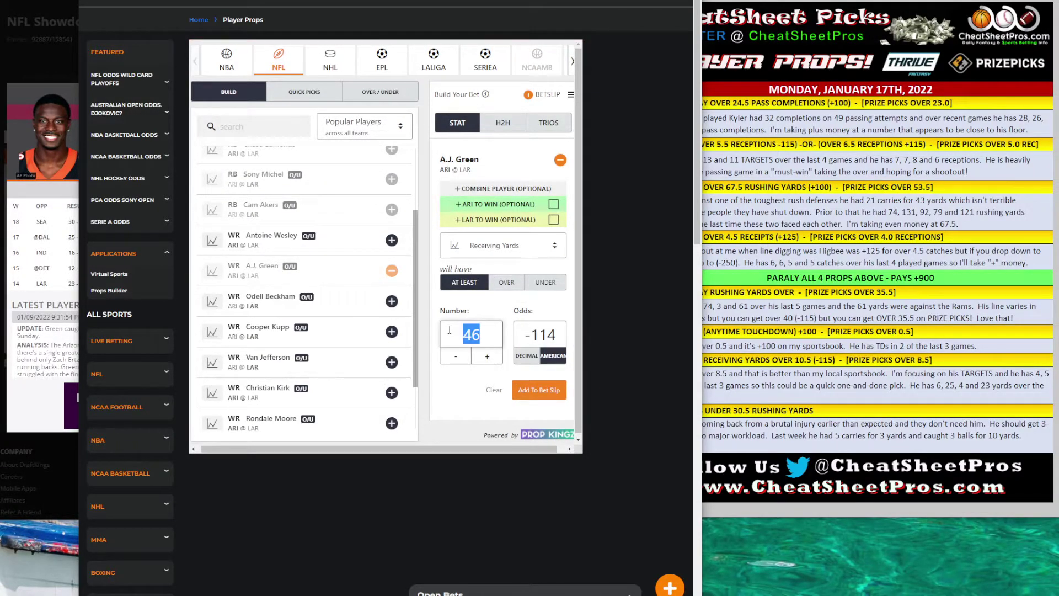
type("100")
left_click(536, 391)
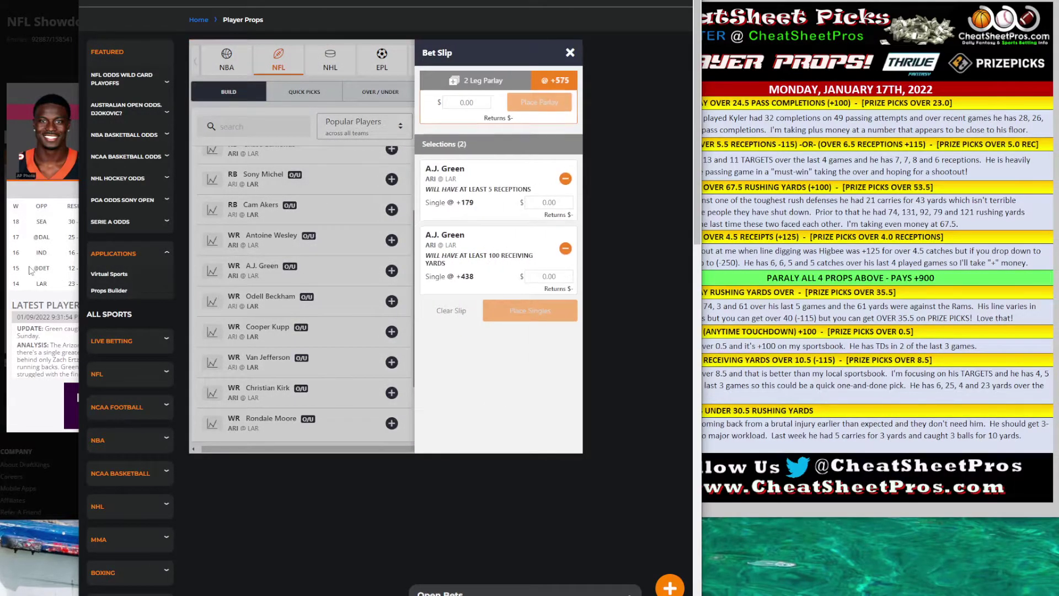
Step: Check the DraftKings card, then remove the 5-receptions pick from the bet slip
left_click(29, 270)
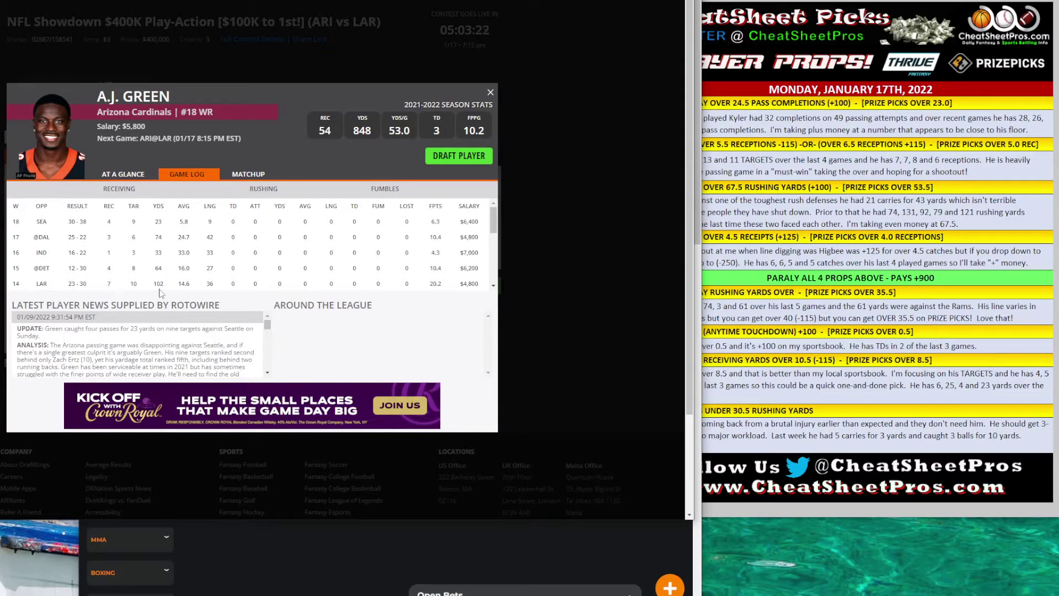
left_click(692, 142)
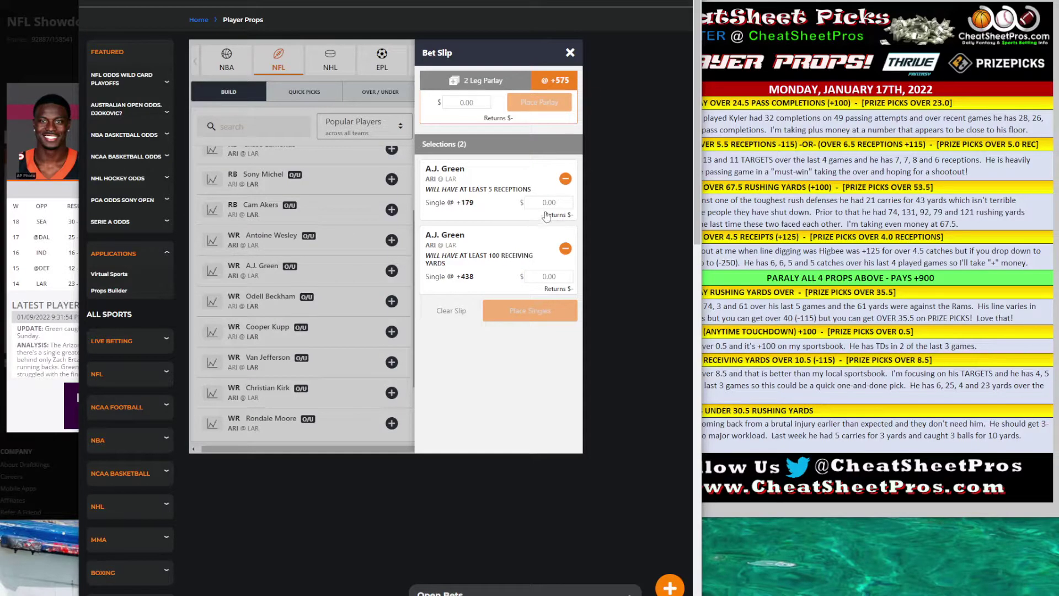
left_click(565, 178)
left_click(251, 127)
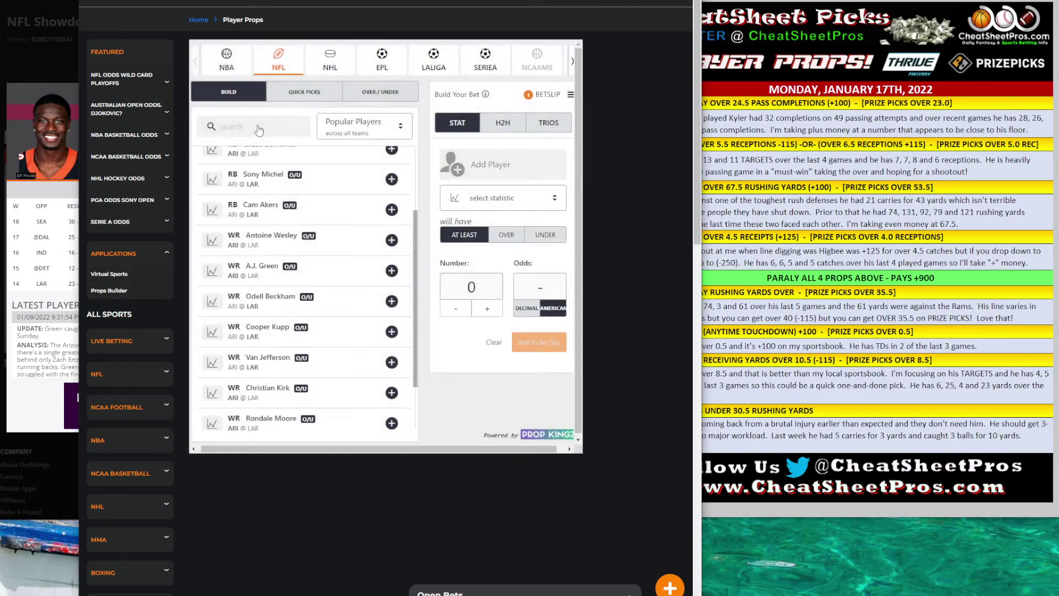
Step: Search 'gree', set A.J. Green's Receptions line to 7 (+1216), and add it to the slip
type("gre")
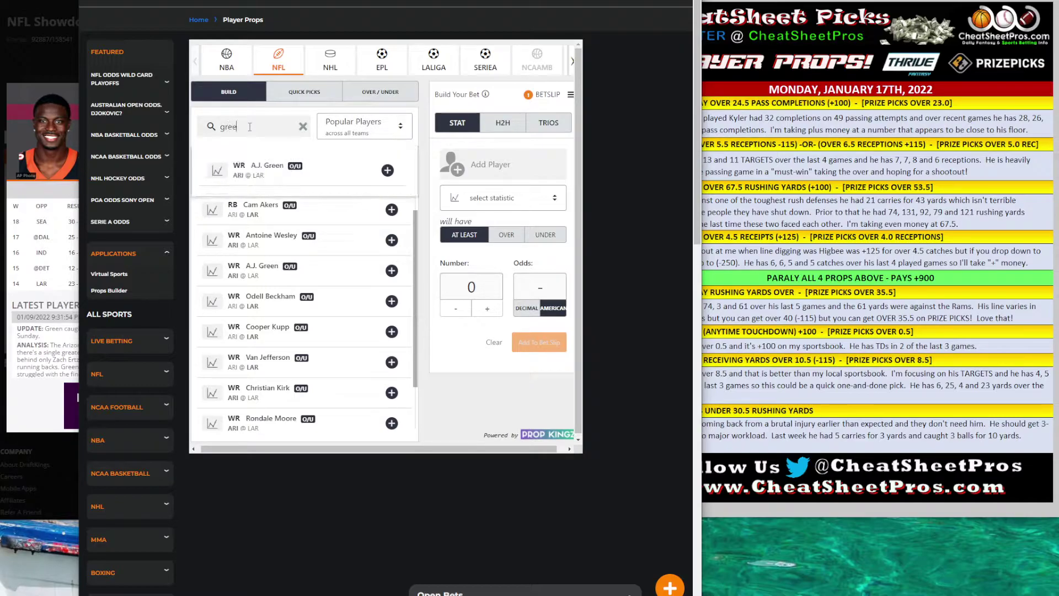
type("e")
left_click(387, 170)
left_click(496, 246)
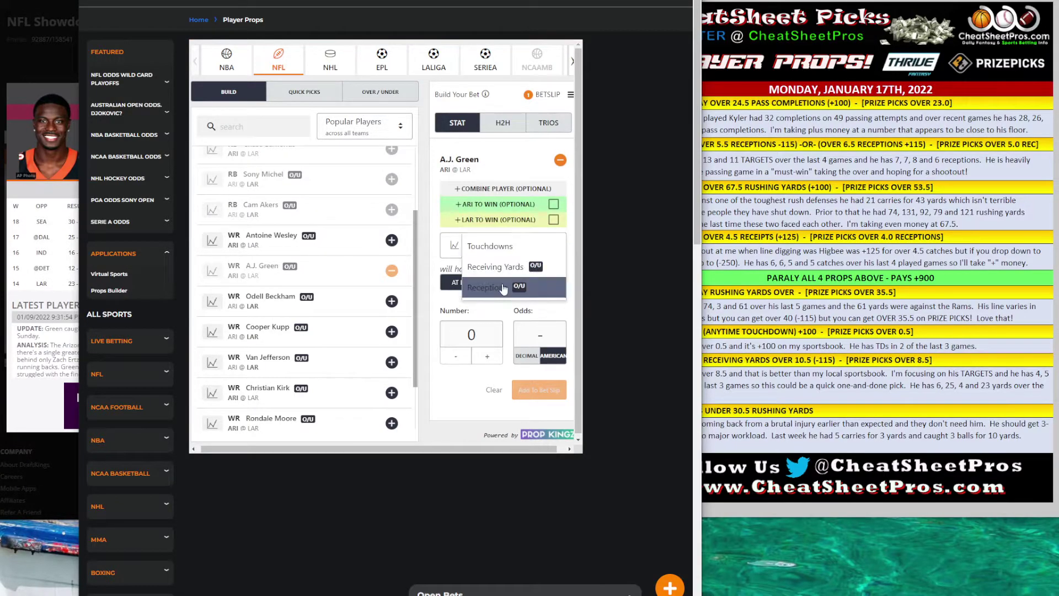
left_click(503, 288)
left_click(487, 356)
left_click(487, 357)
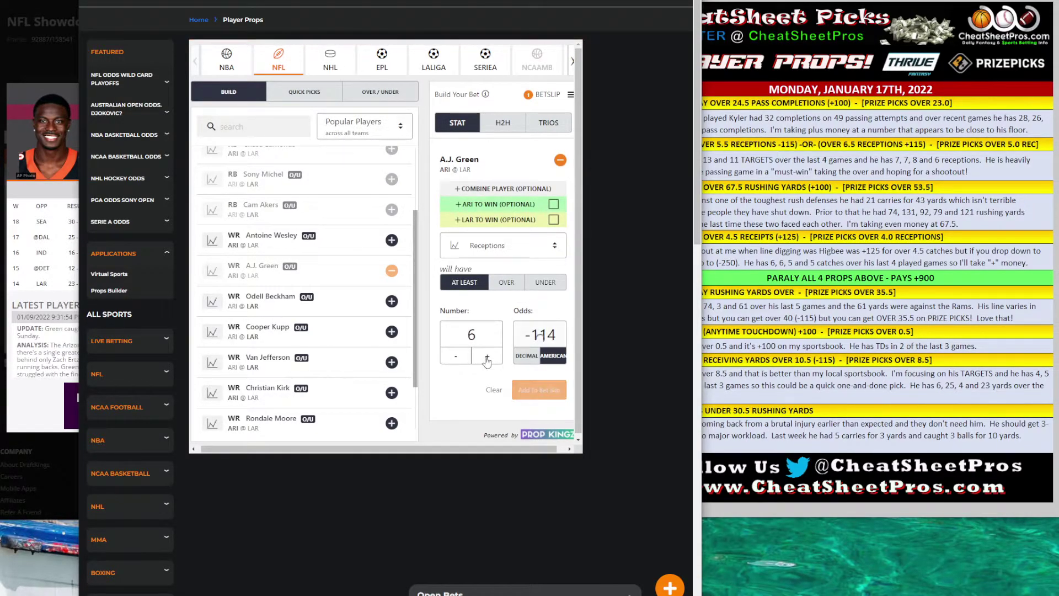
left_click(487, 357)
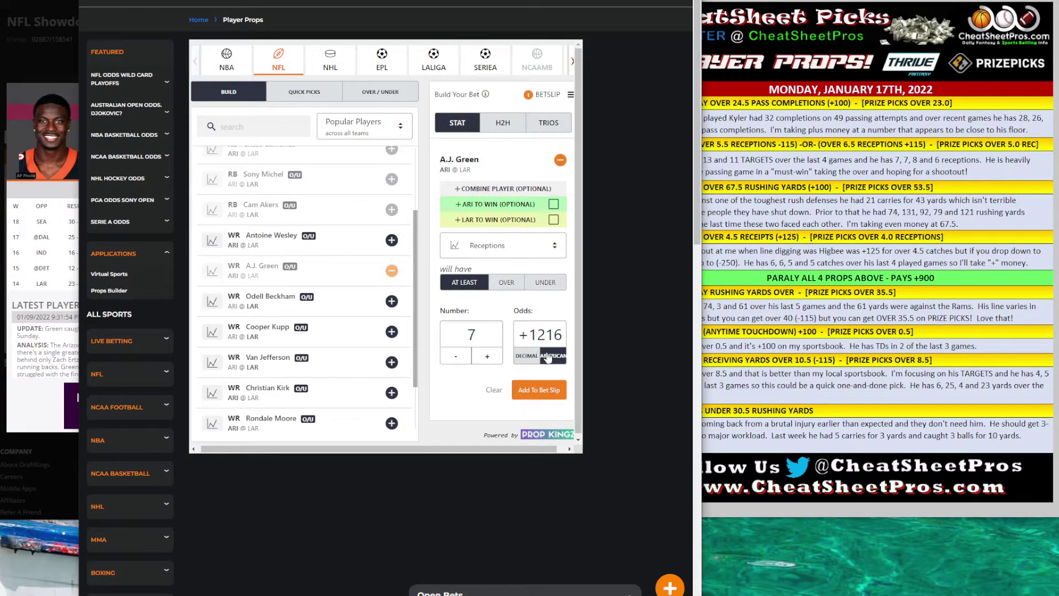
left_click(538, 392)
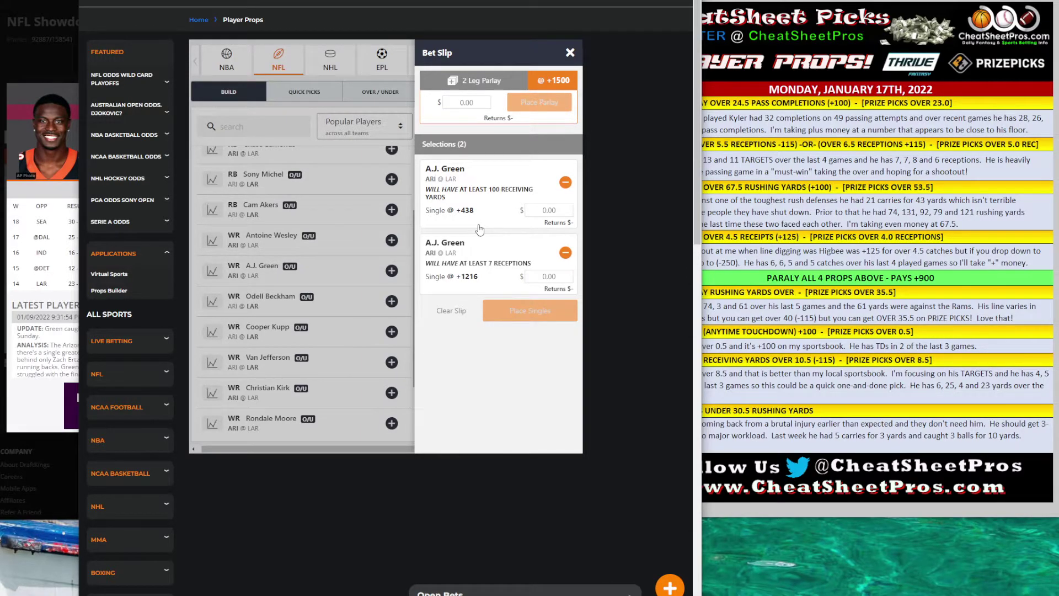
Step: Preview +1500 parlay returns for stakes of $1, $5, $10 and $25
left_click_drag(548, 81, 564, 86)
left_click(466, 106)
type("1")
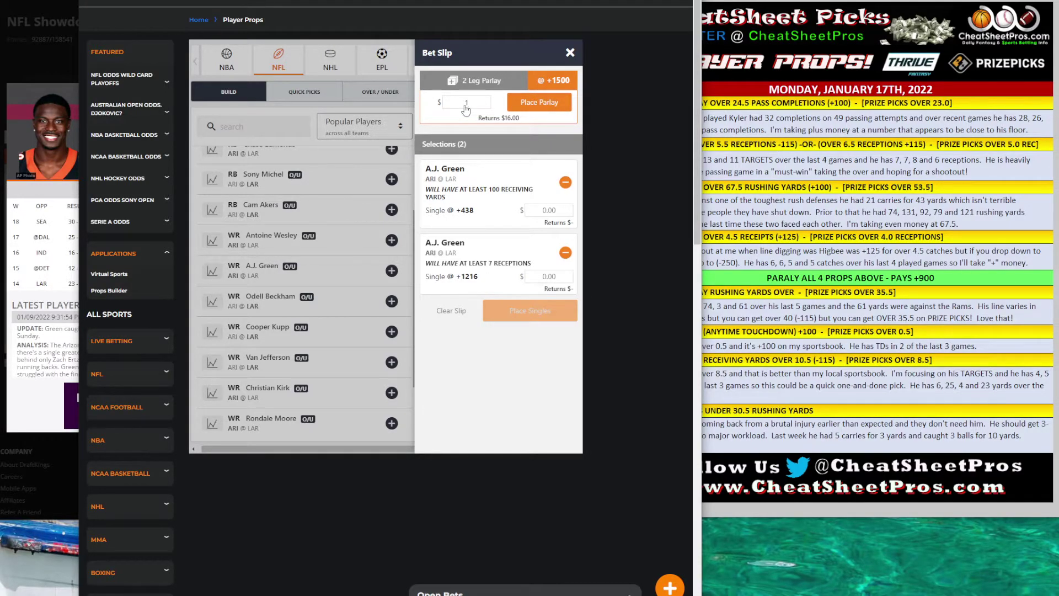
key("BackSpace")
type("5")
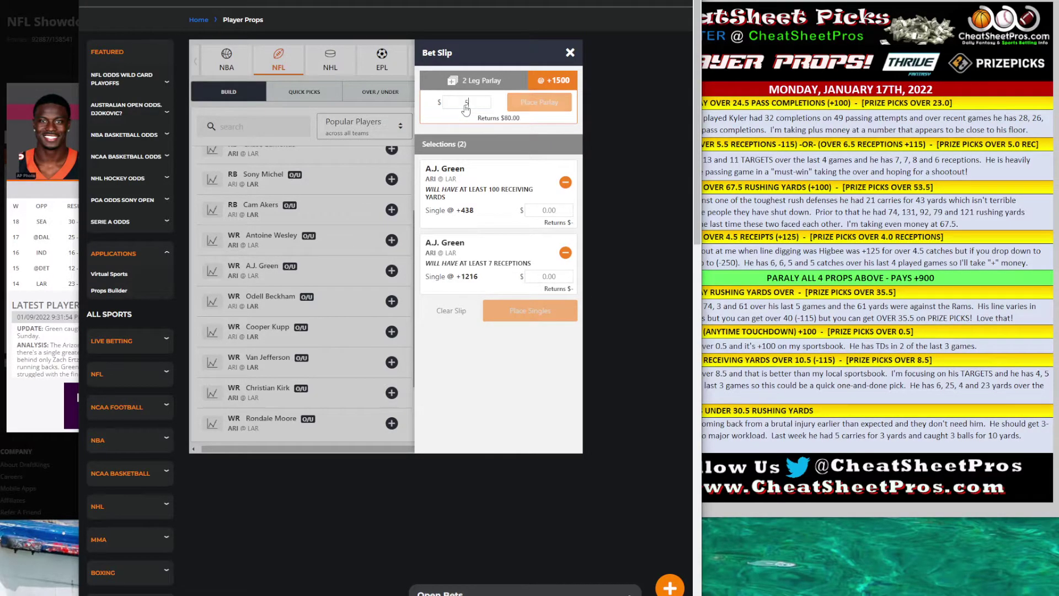
key("BackSpace")
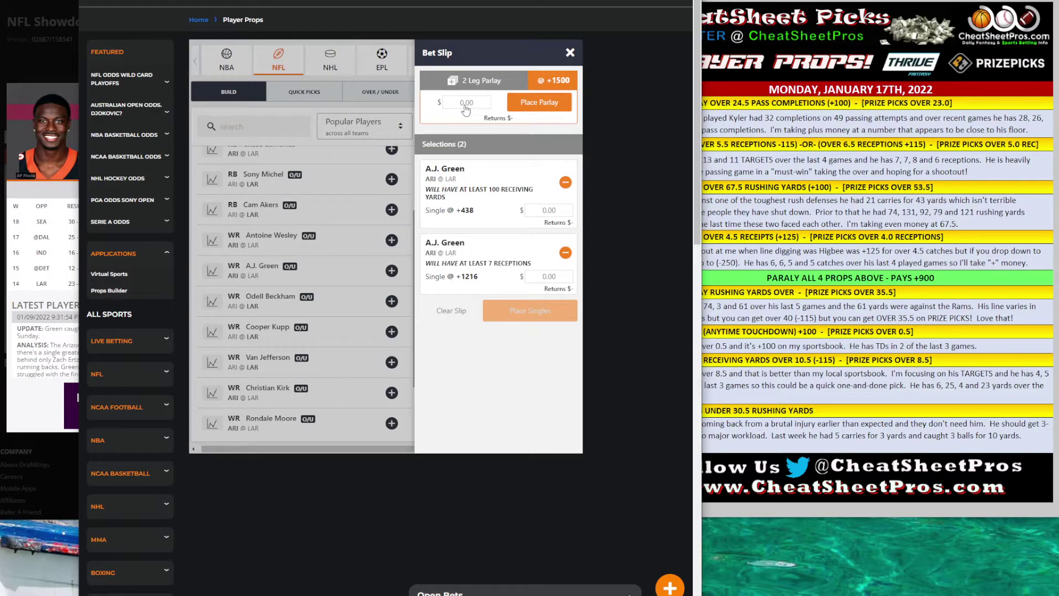
type("10")
key("BackSpace")
key("BackSpace")
type("25")
Step: Try a $100 stake (returns $1600), then clear it and close the bet slip
key("BackSpace")
key("BackSpace")
type("100")
key("BackSpace")
key("BackSpace")
key("BackSpace")
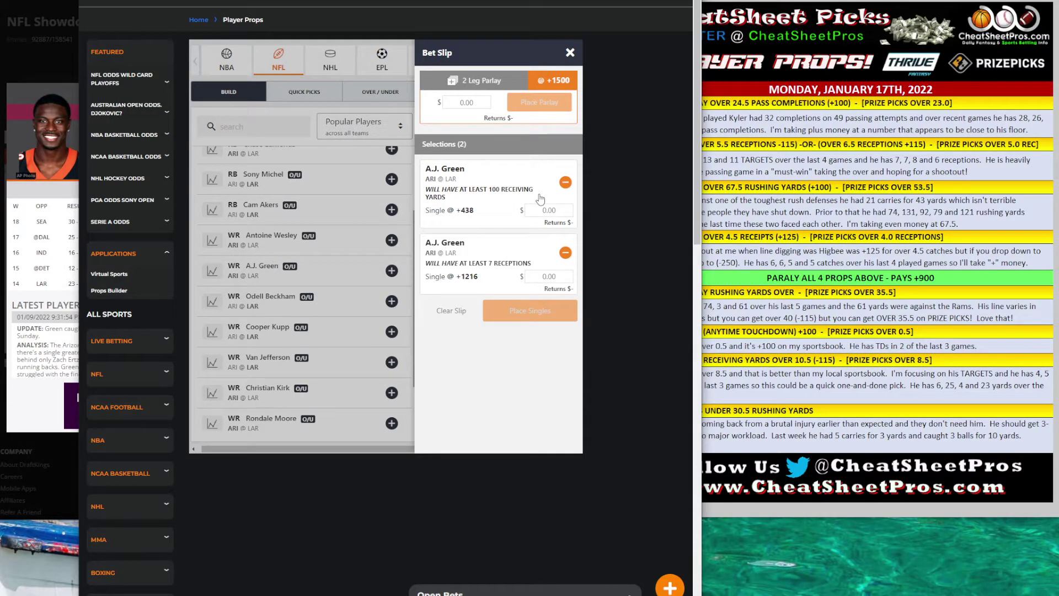
left_click(570, 52)
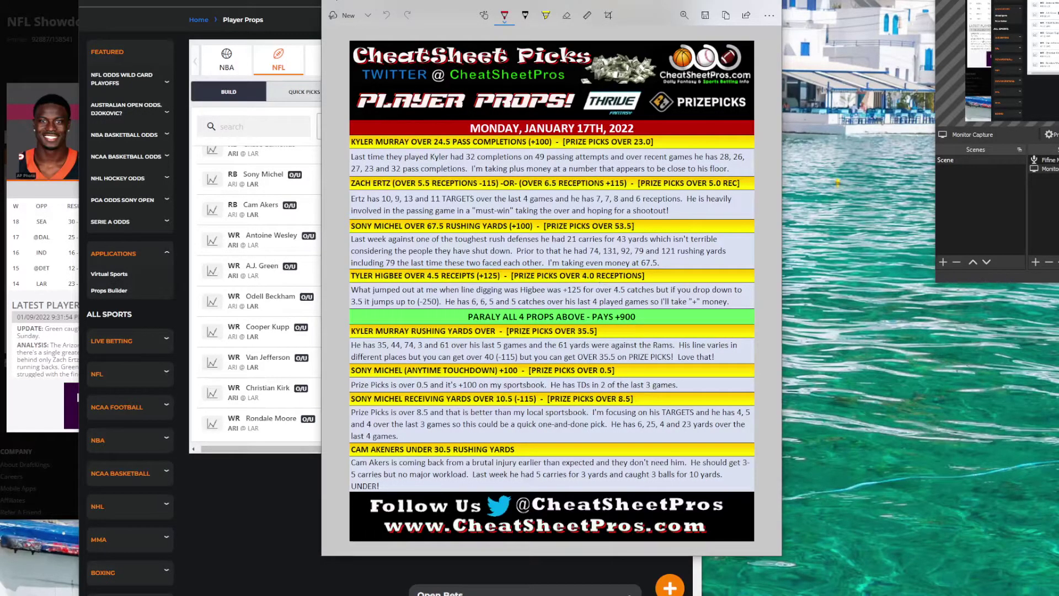
Step: Open ThriveFantasy in a new tab and bring up the NFL player props list
key("alt+Tab")
key("ctrl+t")
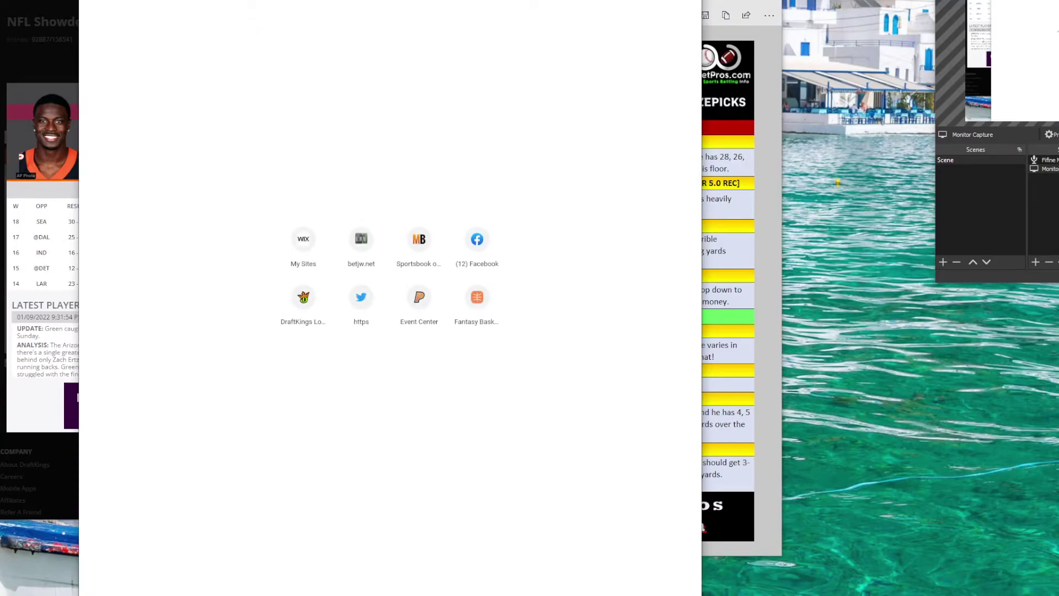
type("thrive")
key("Return")
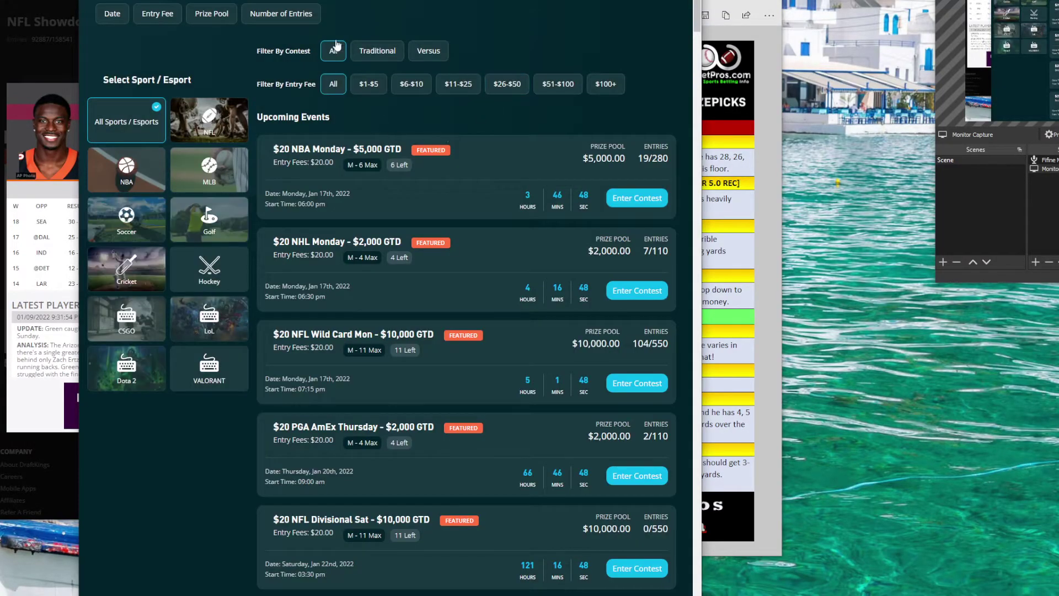
left_click(468, 200)
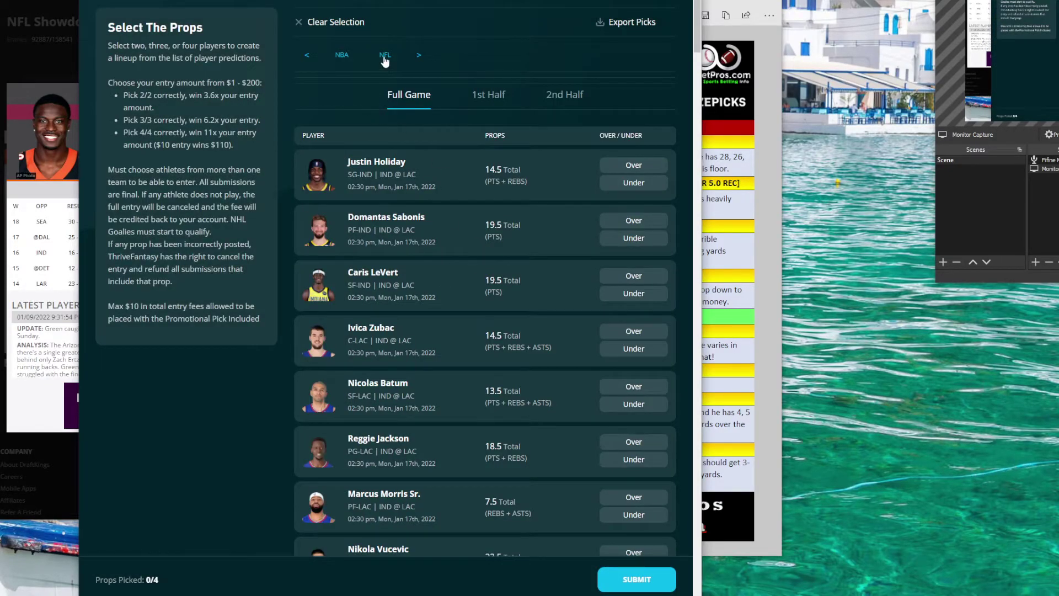
left_click(385, 57)
Step: Find Kyler Murray's 38.5 rush yards line and snap the Cheat Sheet image to the right half
scroll(483, 287, "down", 1)
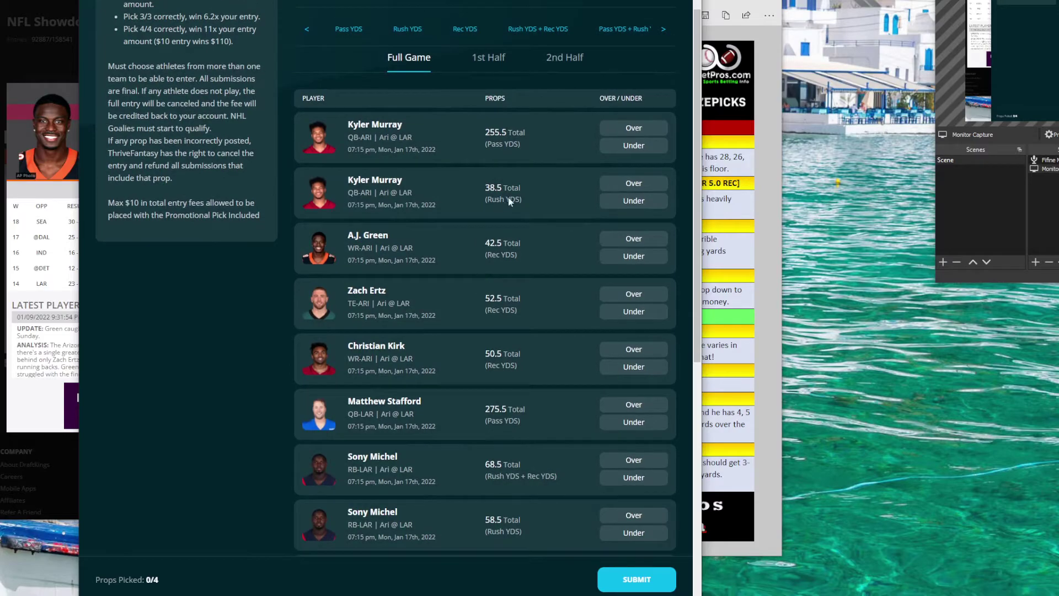
left_click_drag(484, 192, 504, 189)
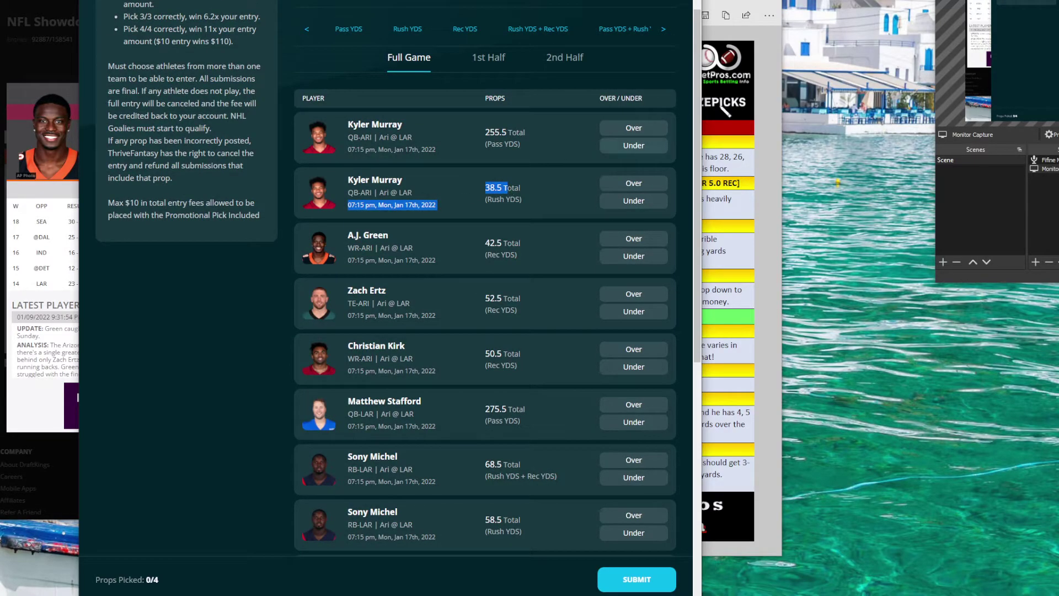
key("alt+Tab")
key("super+Right")
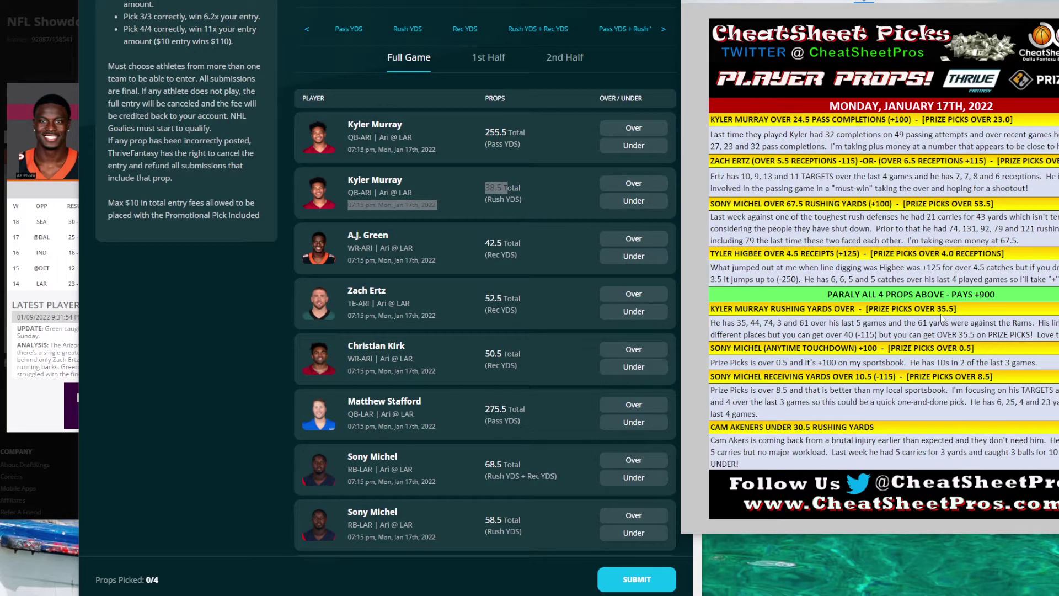
Step: Pick Over on Kyler Murray's 38.5 and Sony Michel's 58.5 rushing yards
left_click(502, 215)
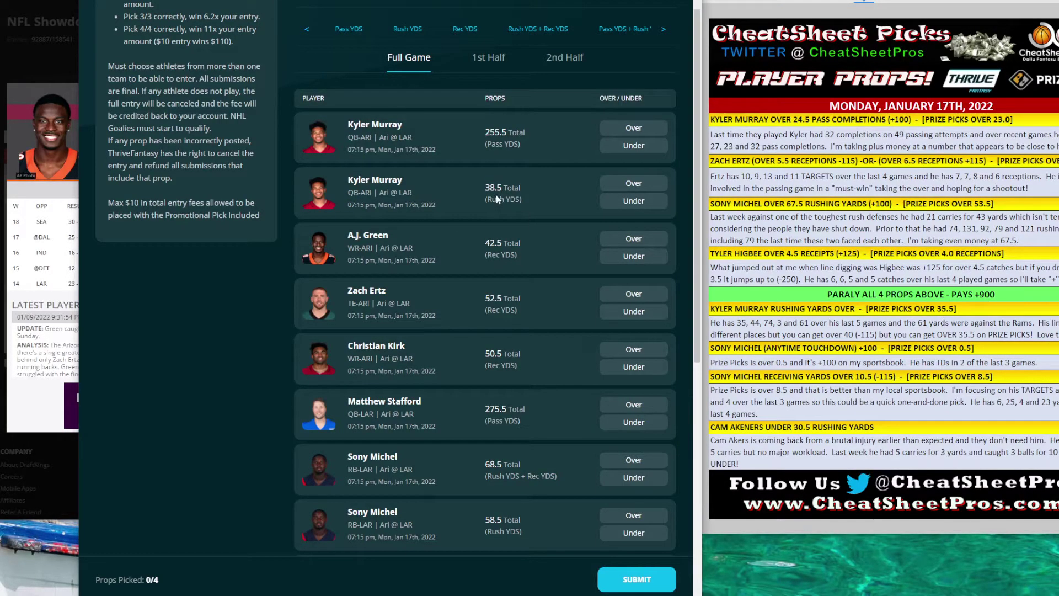
left_click(625, 183)
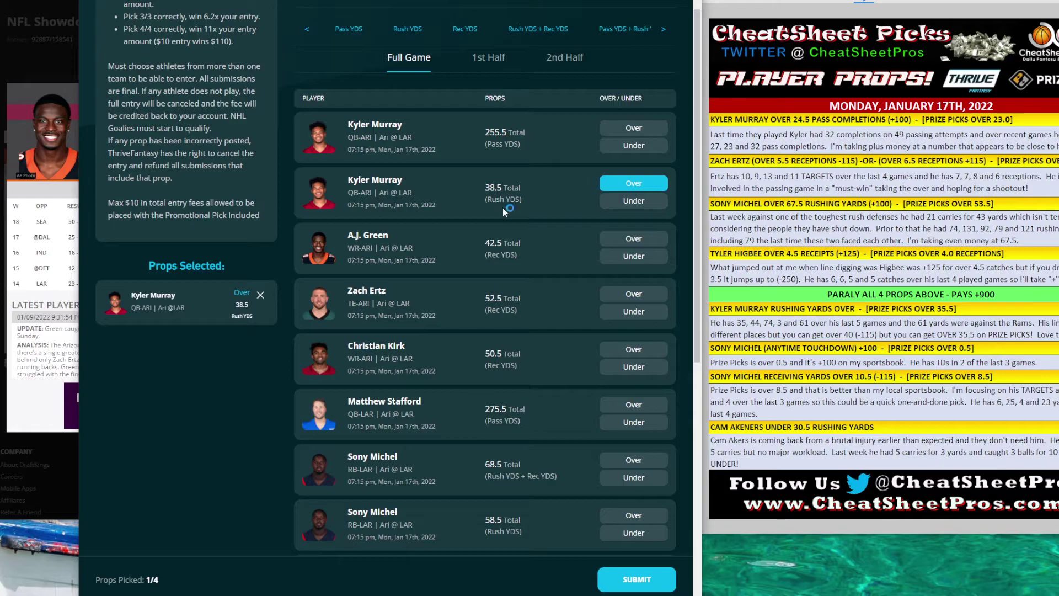
scroll(511, 215, "down", 1)
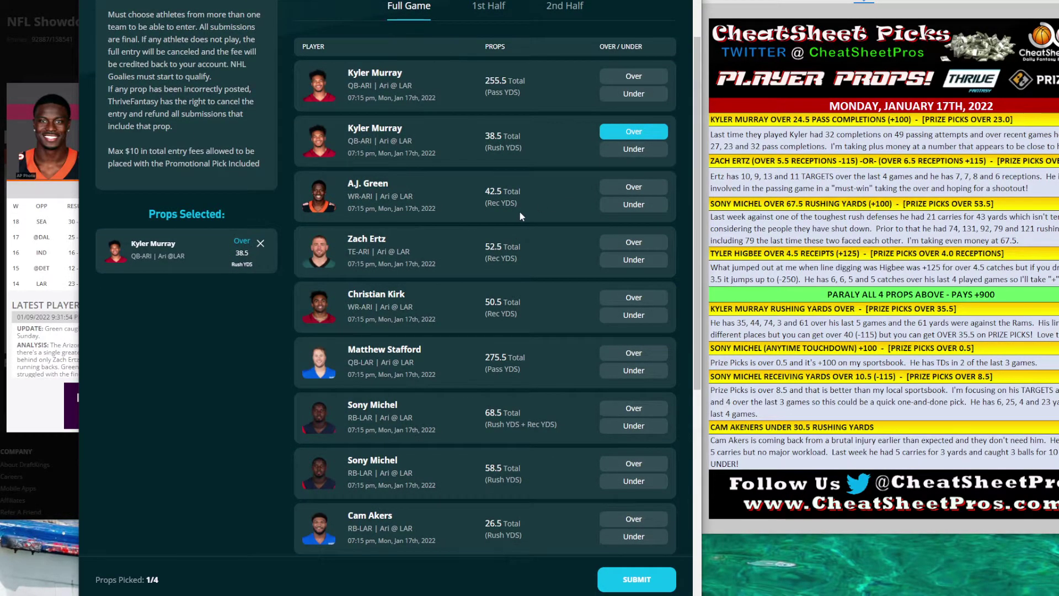
scroll(519, 212, "down", 1)
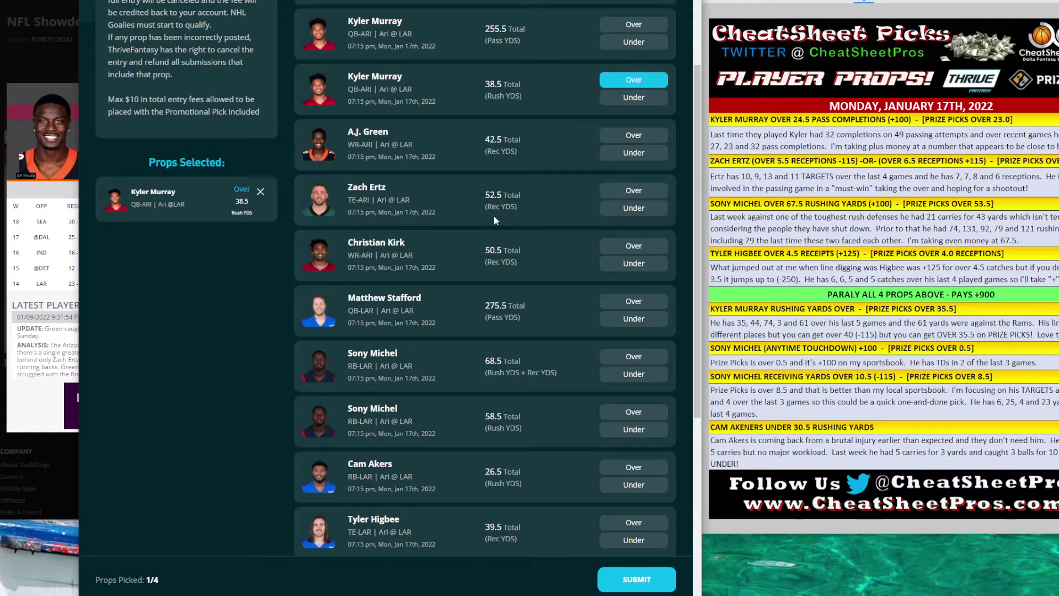
scroll(505, 226, "down", 3)
scroll(507, 232, "down", 2)
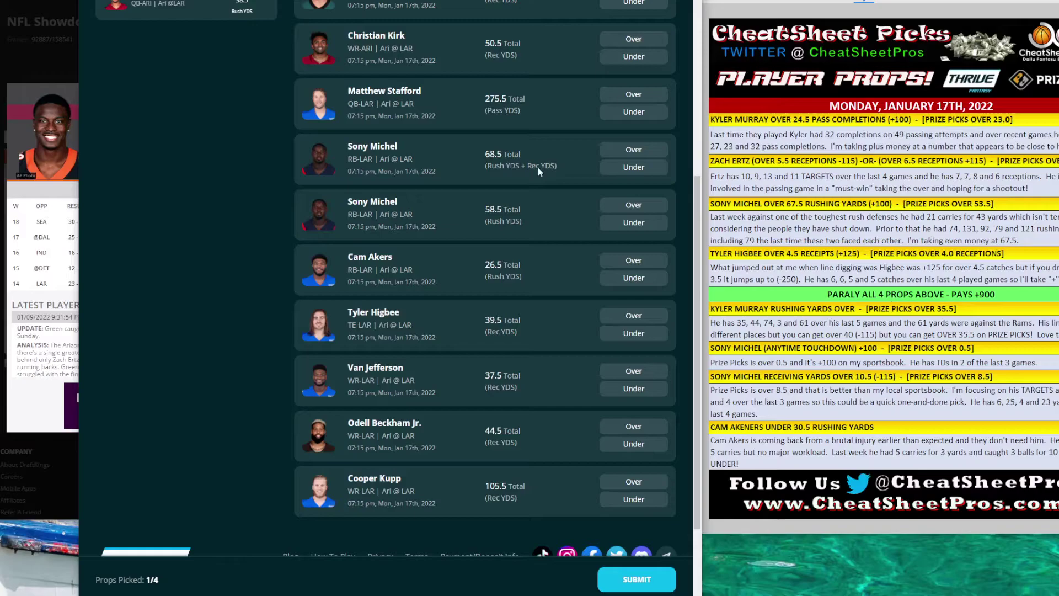
left_click_drag(480, 213, 539, 214)
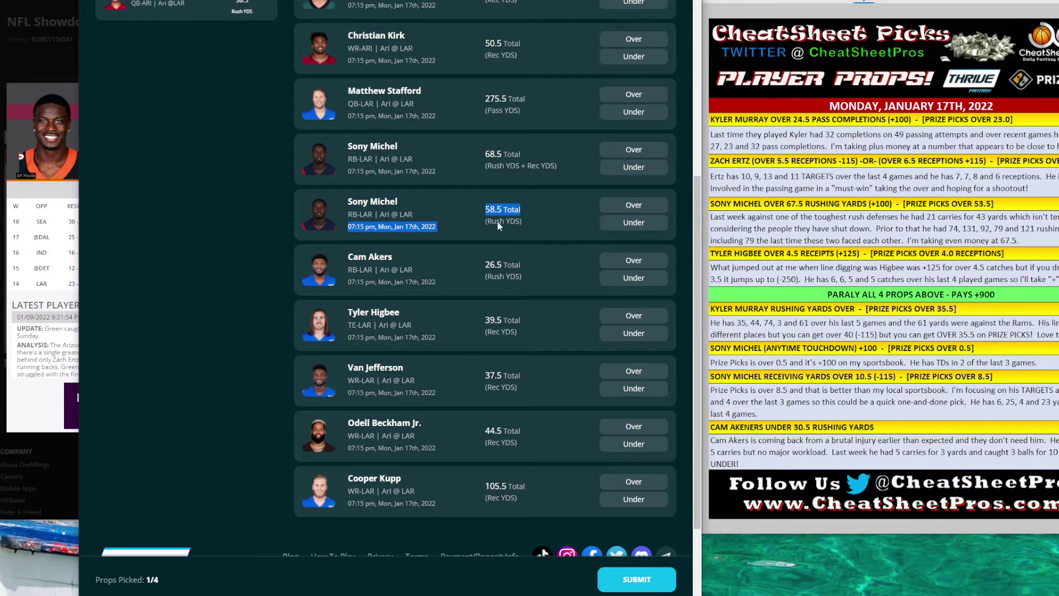
left_click(633, 204)
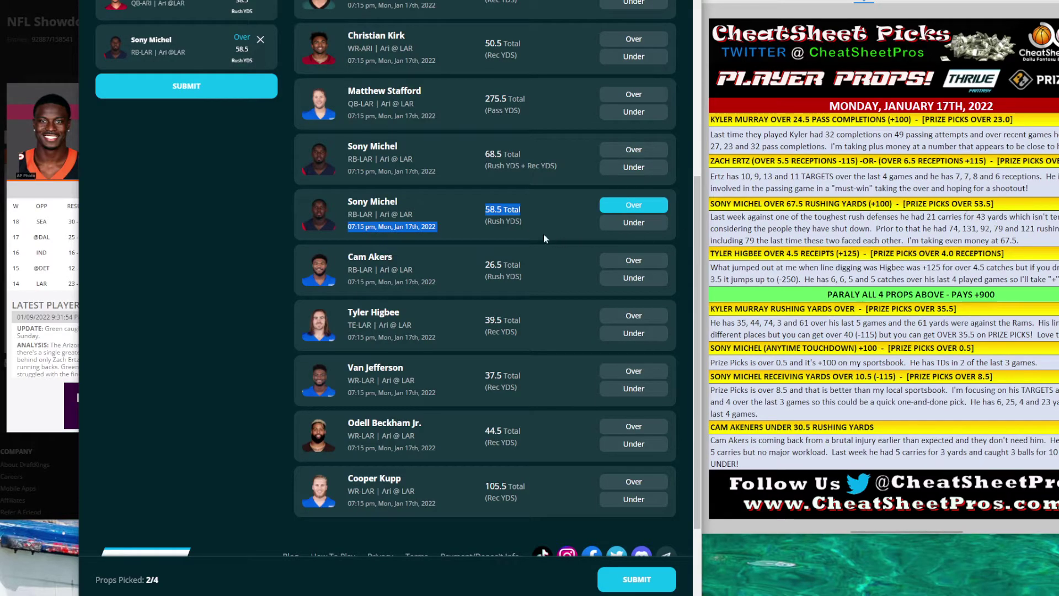
Step: Look over Cam Akers's 26.5 rush yards and Tyler Higbee's 39.5 receiving yards lines
left_click(492, 220)
left_click_drag(486, 214, 498, 225)
left_click(498, 225)
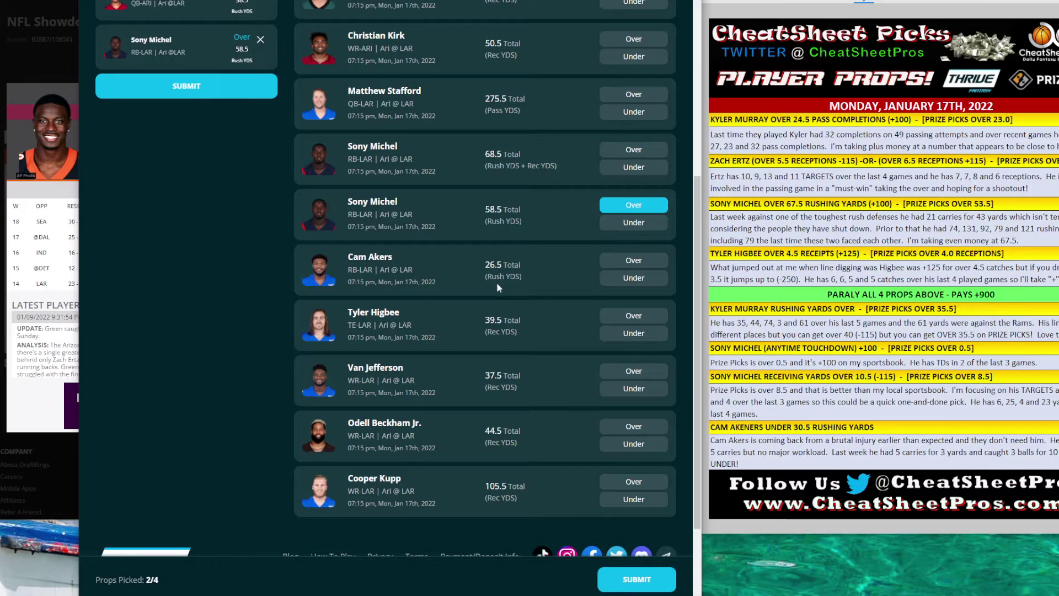
left_click_drag(496, 282, 494, 269)
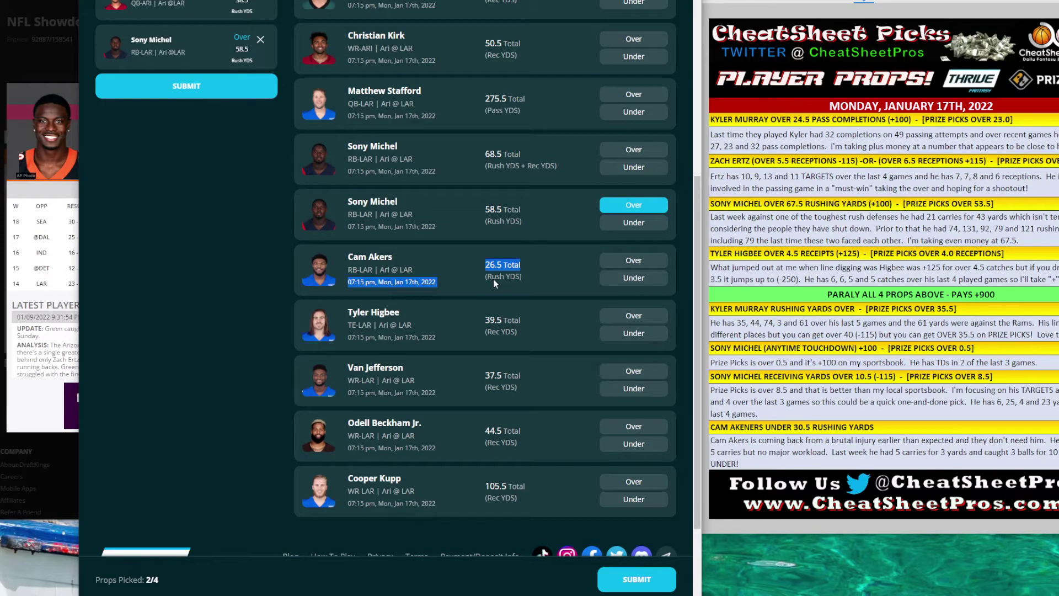
left_click(494, 279)
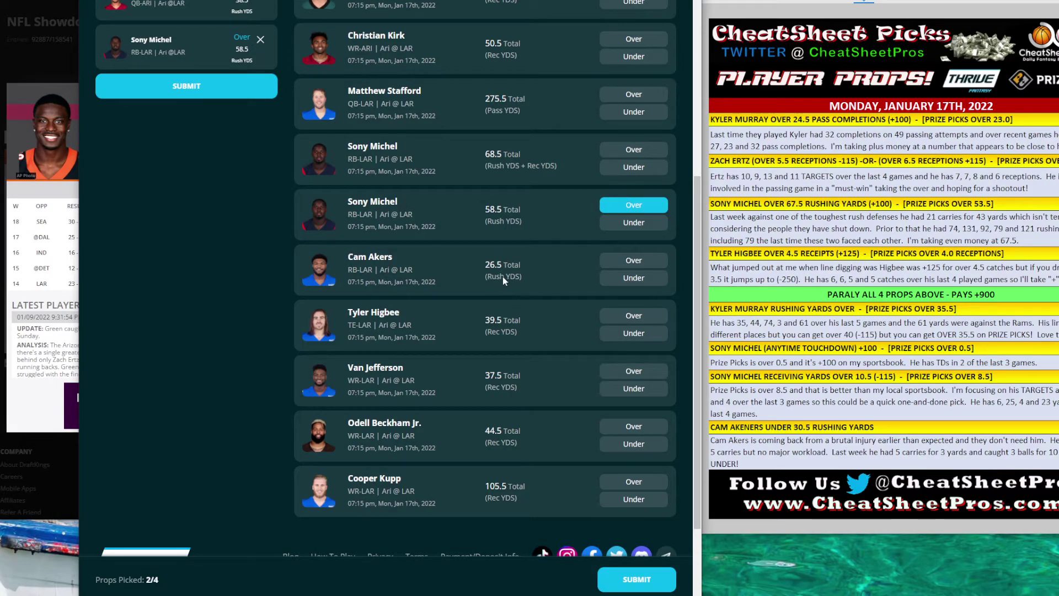
scroll(502, 280, "down", 1)
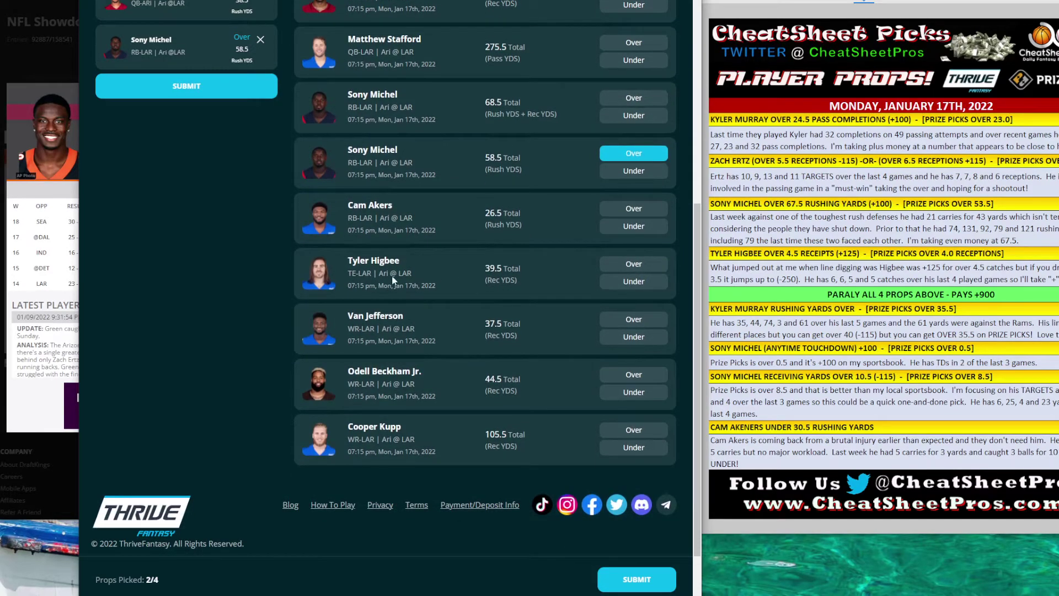
left_click_drag(483, 272, 534, 276)
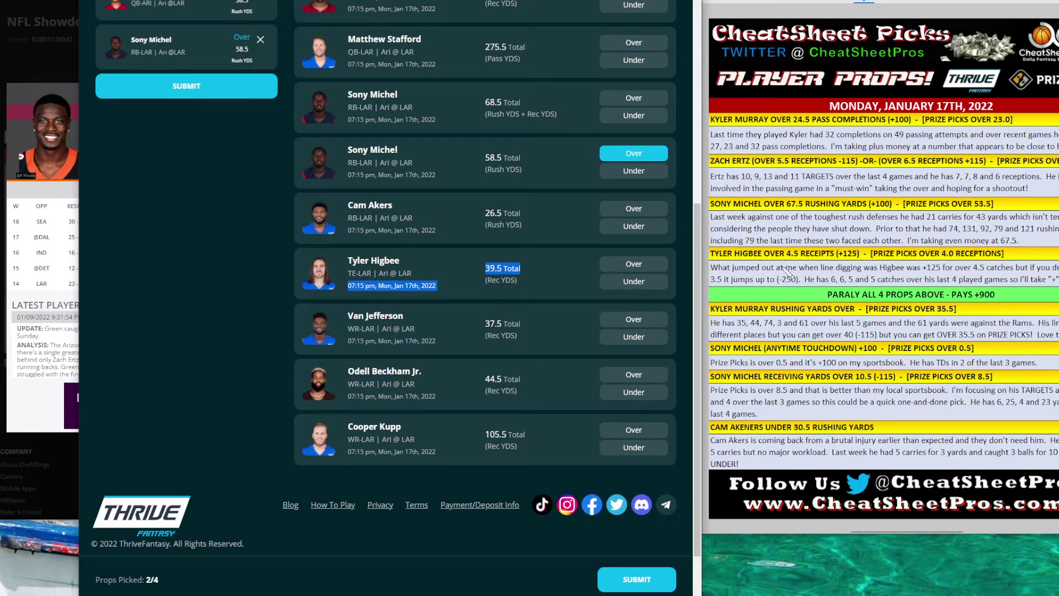
Step: Search 'hig' on DraftKings and view Tyler Higbee's game log
left_click(498, 284)
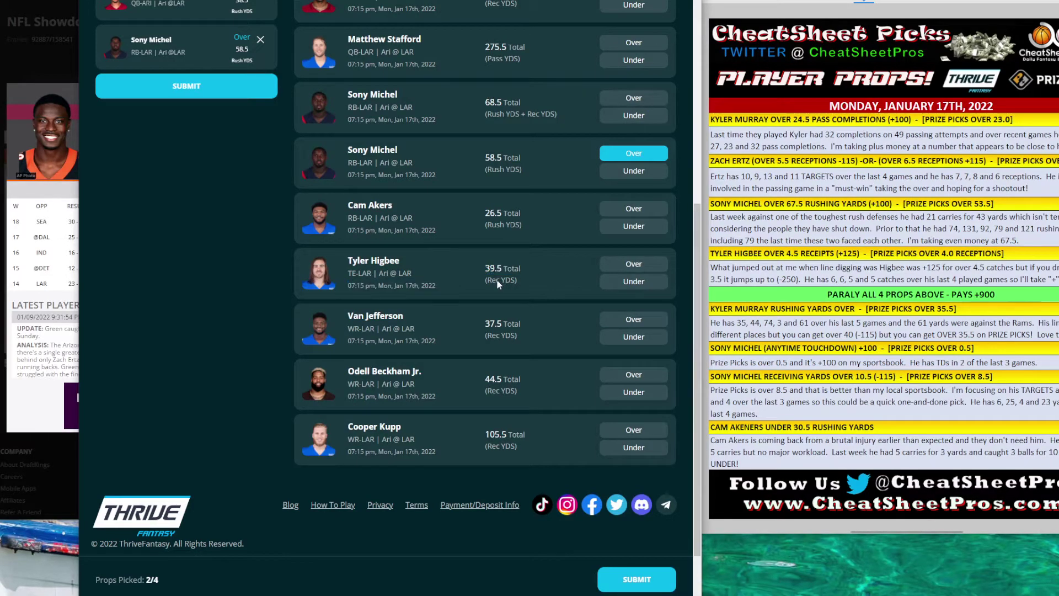
key("alt+Tab")
left_click(491, 99)
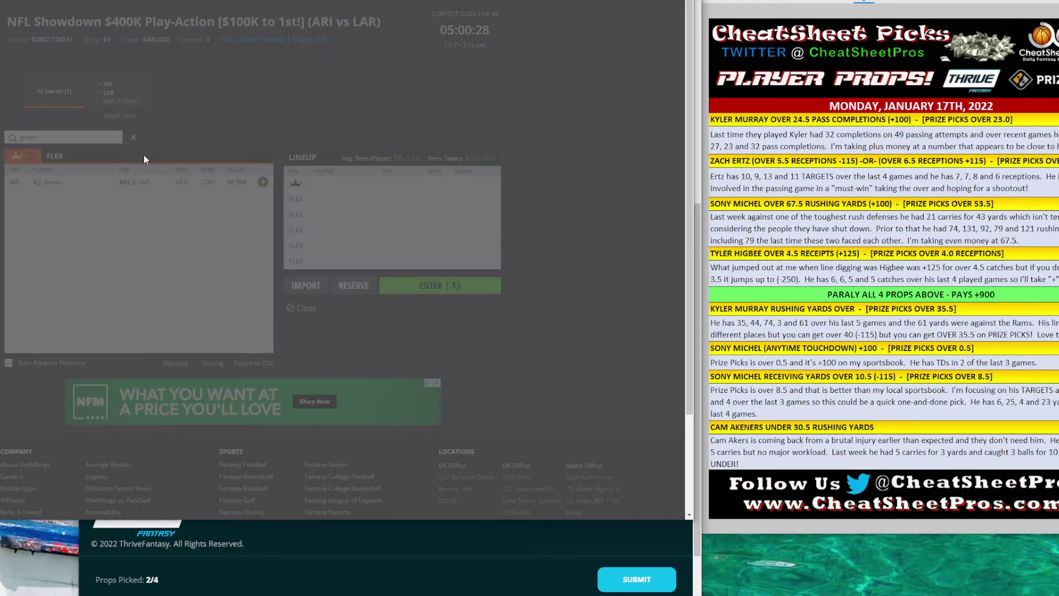
key("ctrl+a")
type("hig")
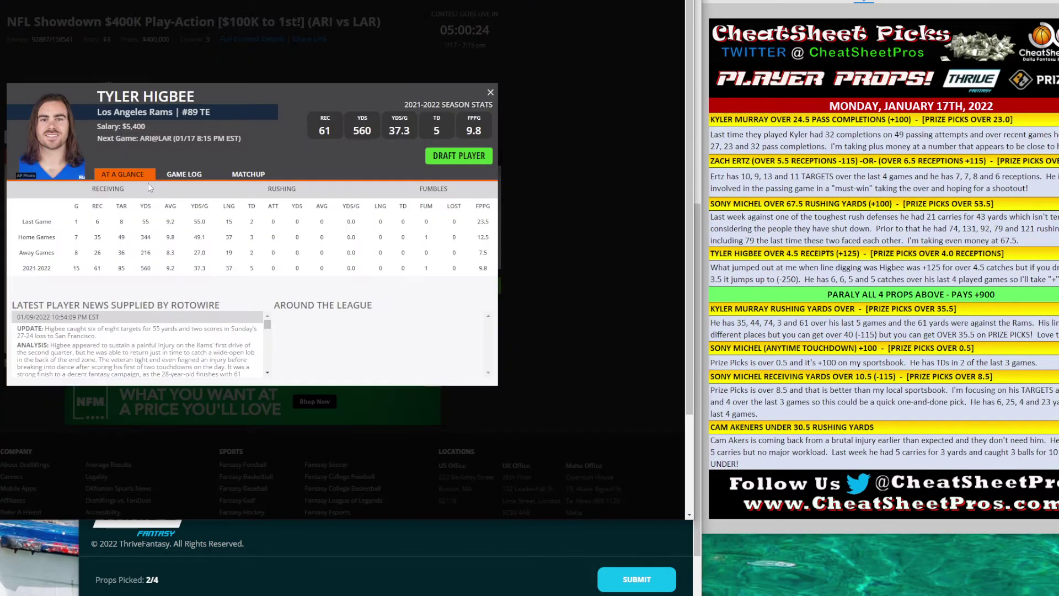
left_click(48, 184)
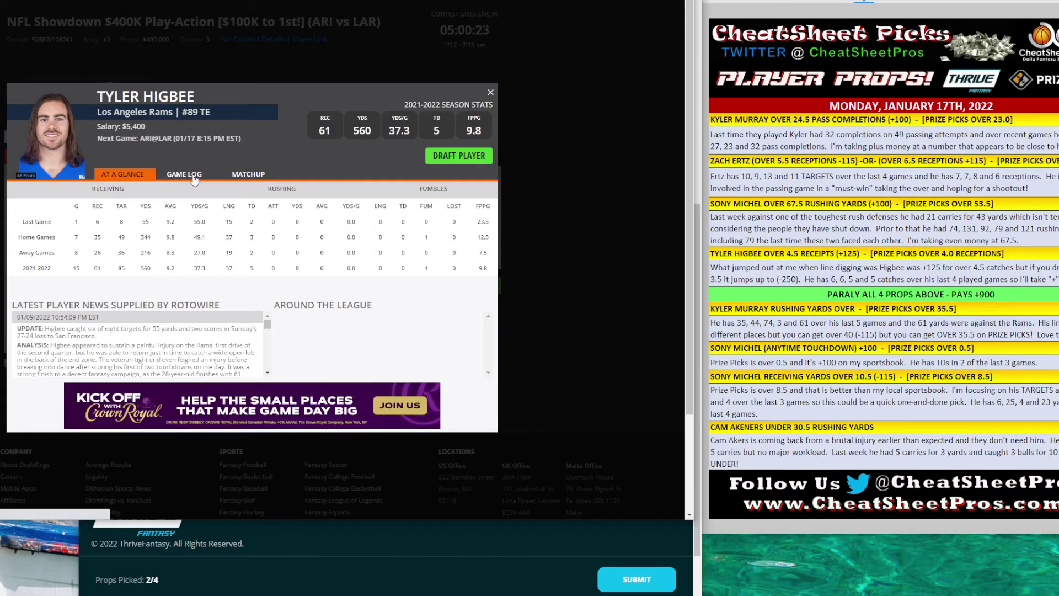
left_click(194, 176)
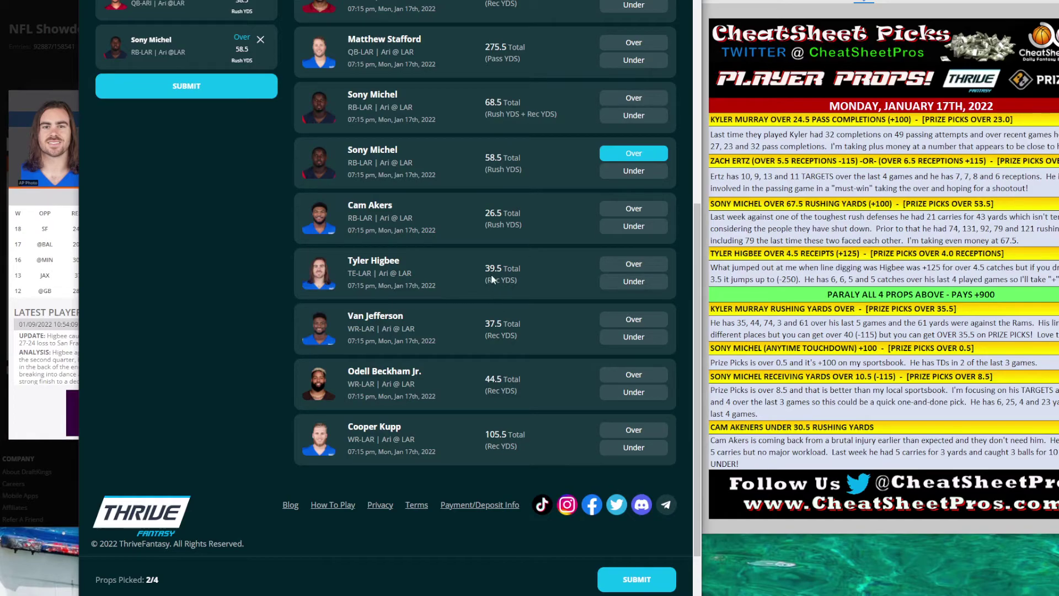
Step: Take Over on Tyler Higbee's 39.5 receiving yards and review the 3-pick, 6.2x slip
left_click(619, 265)
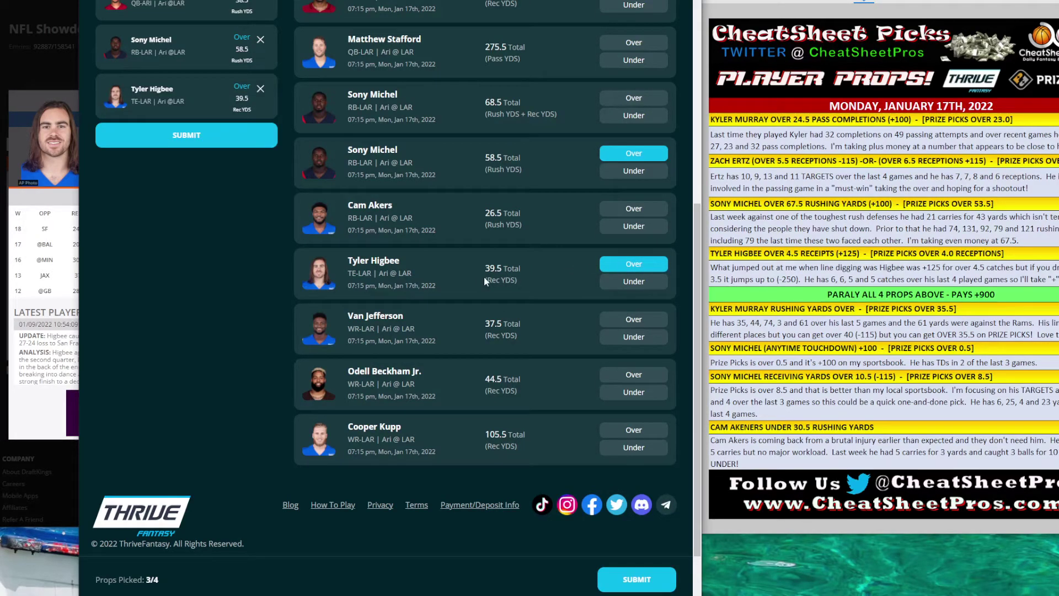
scroll(501, 326, "down", 1)
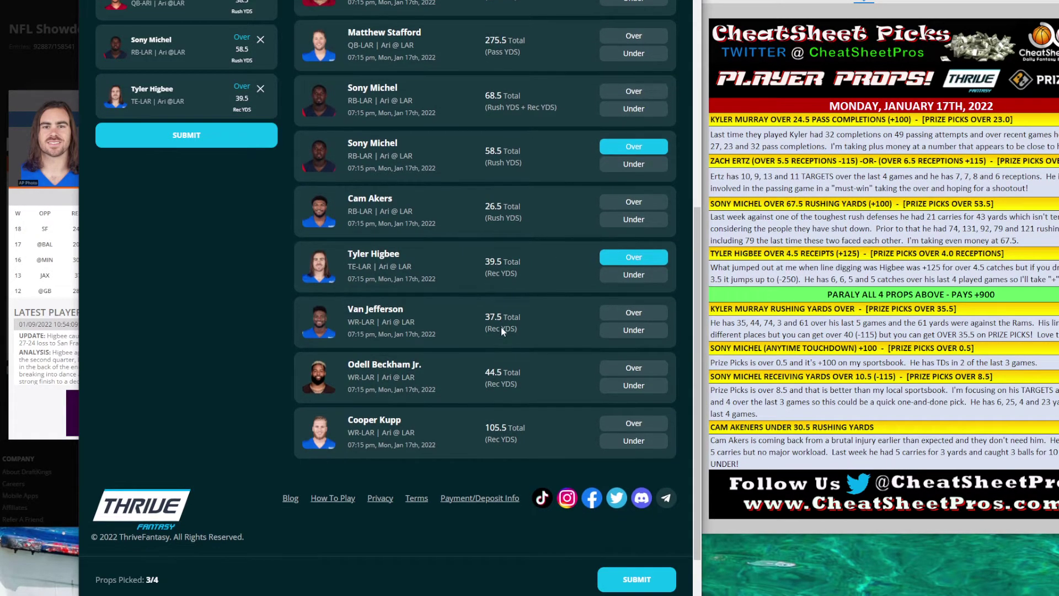
scroll(511, 386, "up", 1)
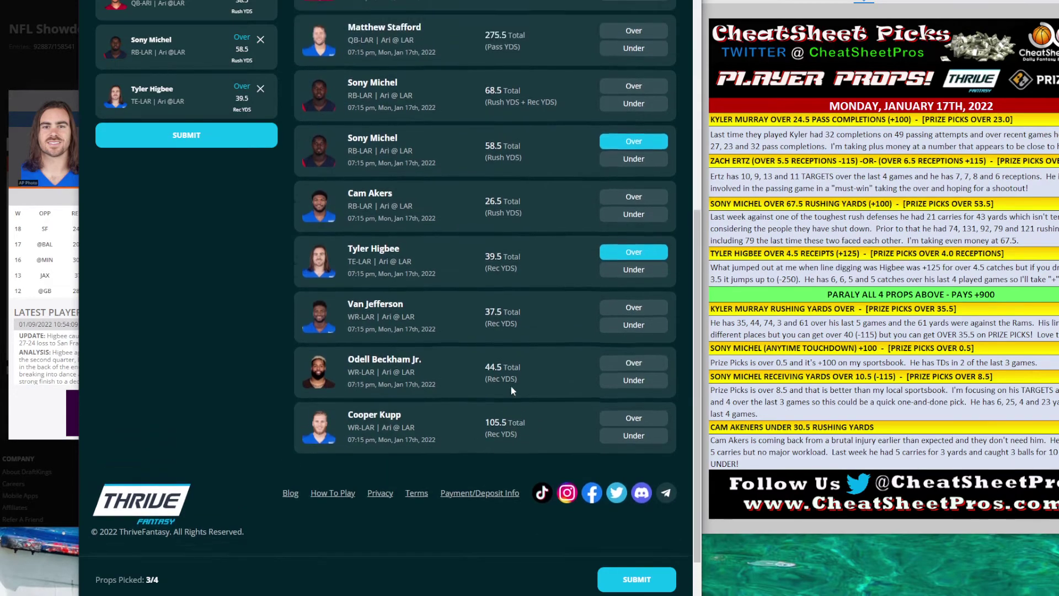
scroll(511, 386, "down", 1)
scroll(511, 386, "up", 4)
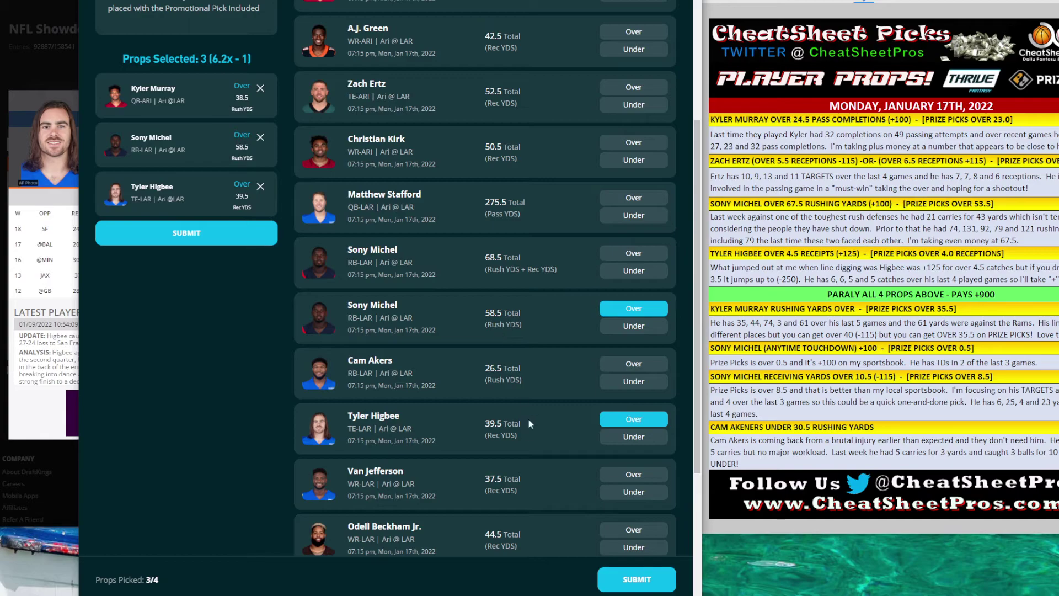
scroll(491, 431, "up", 3)
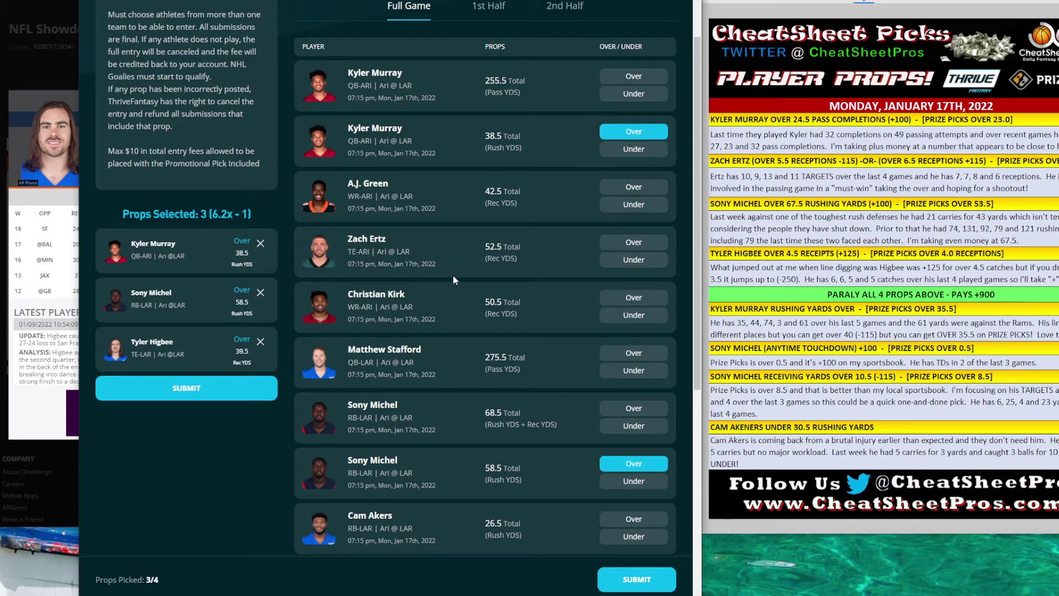
scroll(465, 373, "down", 1)
scroll(465, 373, "down", 4)
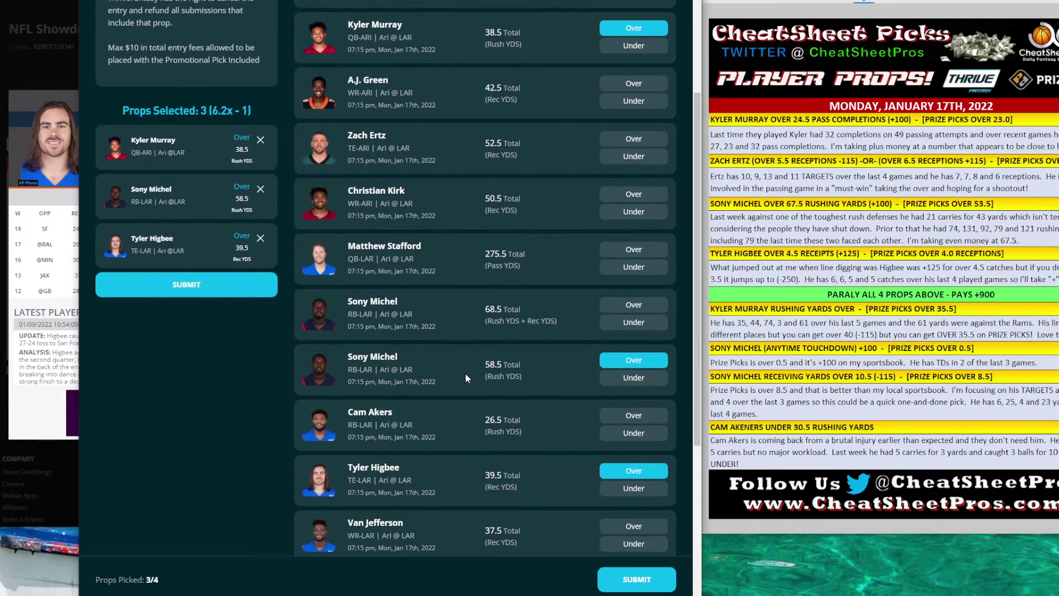
scroll(465, 373, "up", 5)
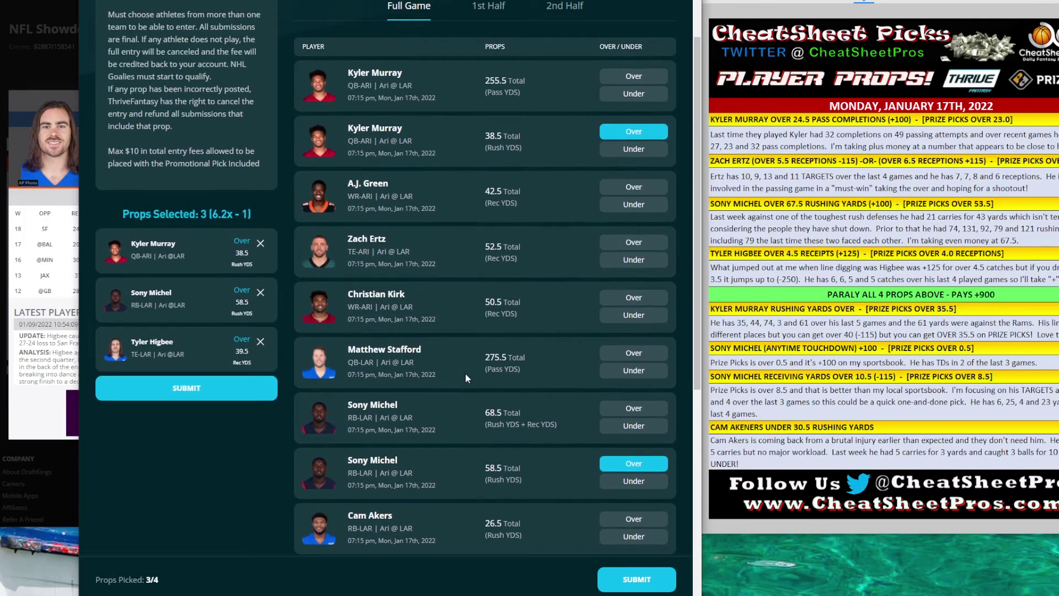